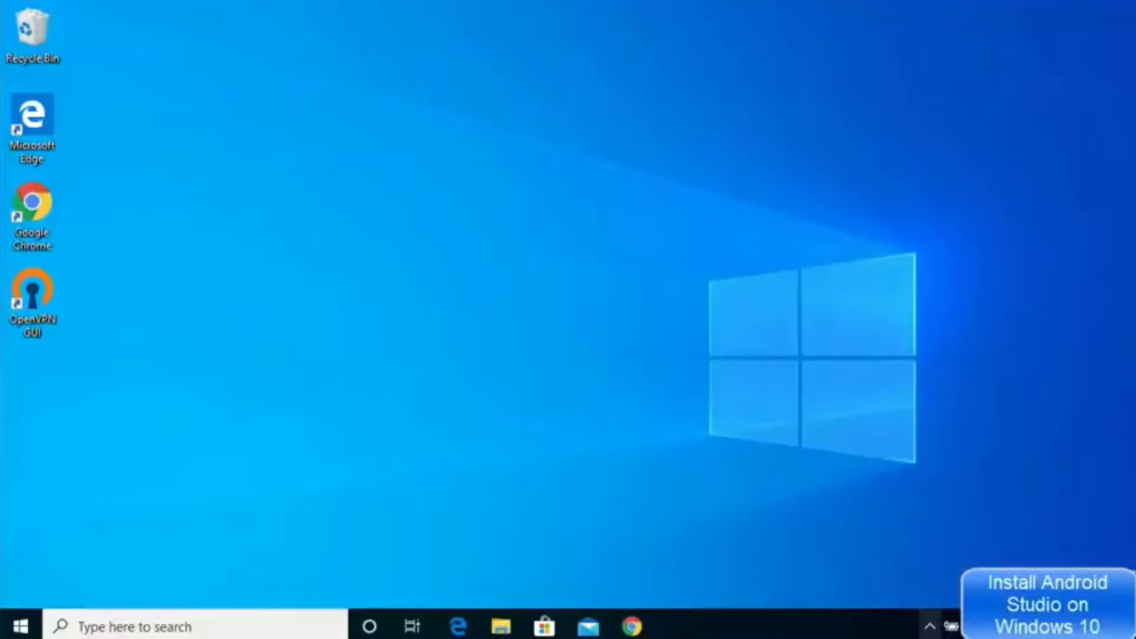
# - Open Oracle's Java SE Downloads page from the java jdk search results in Chrome and go to the Java SE 14 JDK download page
pyautogui.moveTo(630, 624)
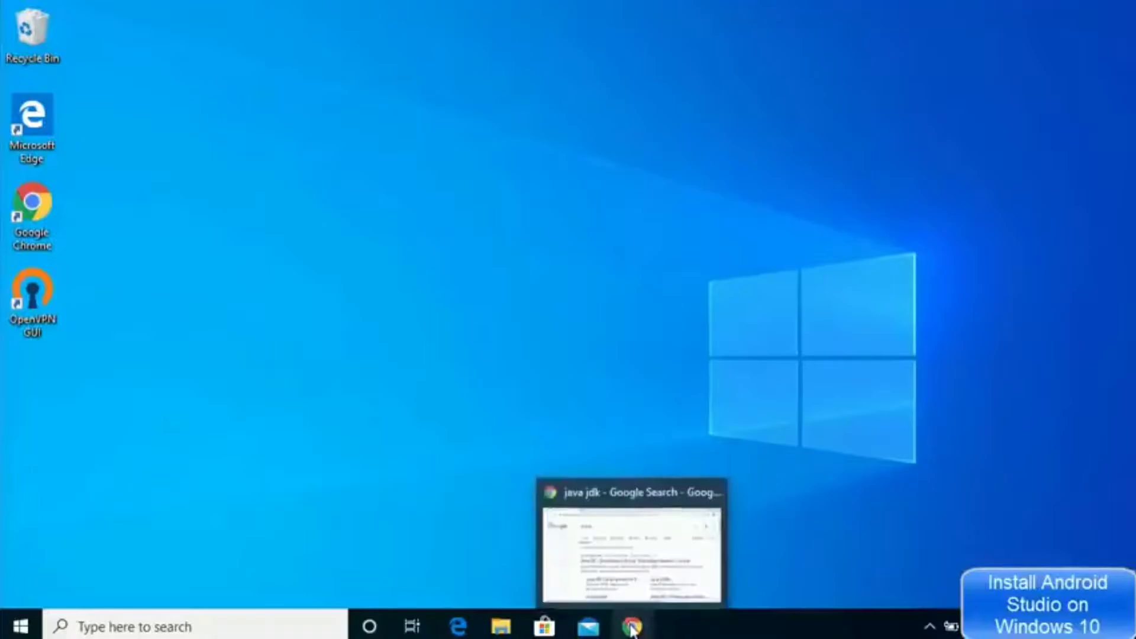
pyautogui.click(551, 480)
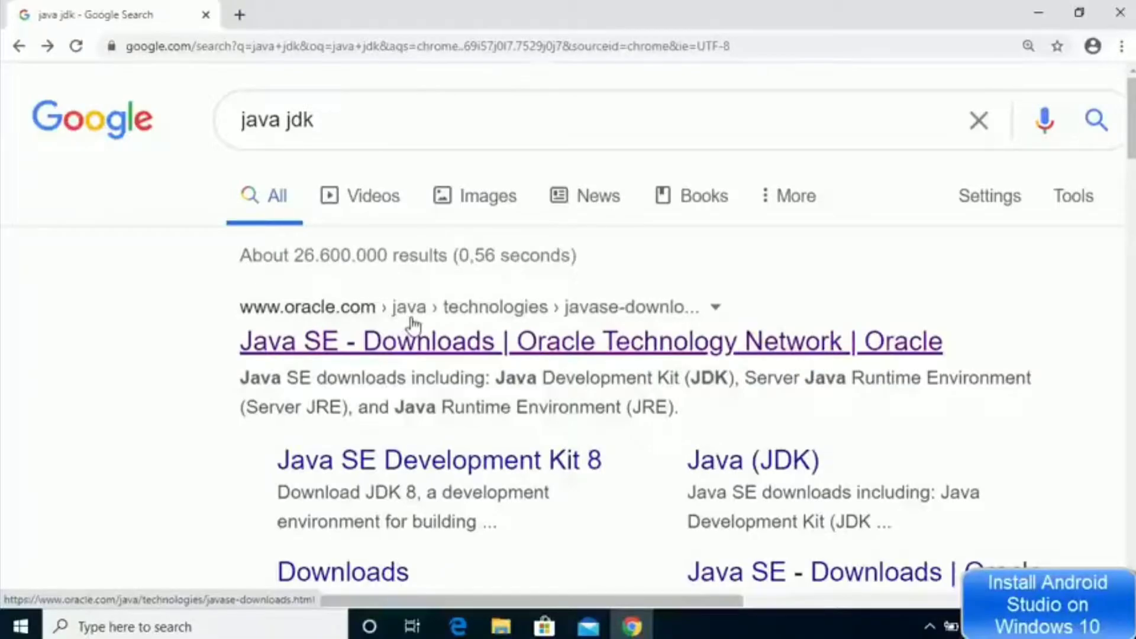
pyautogui.click(412, 348)
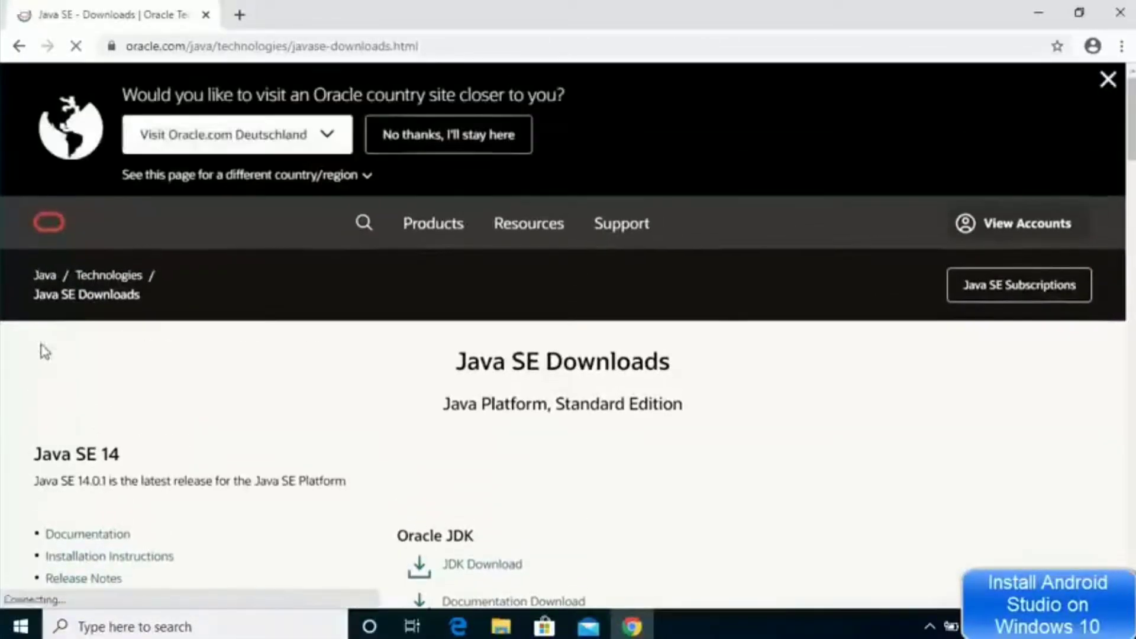
pyautogui.moveTo(33, 460); pyautogui.dragTo(152, 462)
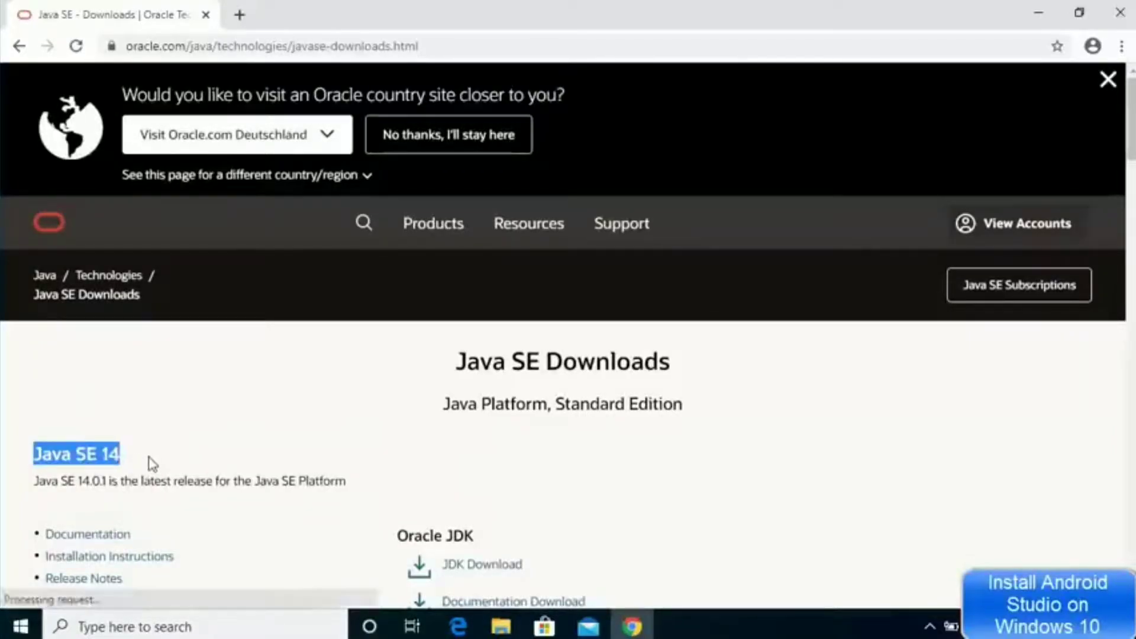
pyautogui.scroll(-1, 394, 413)
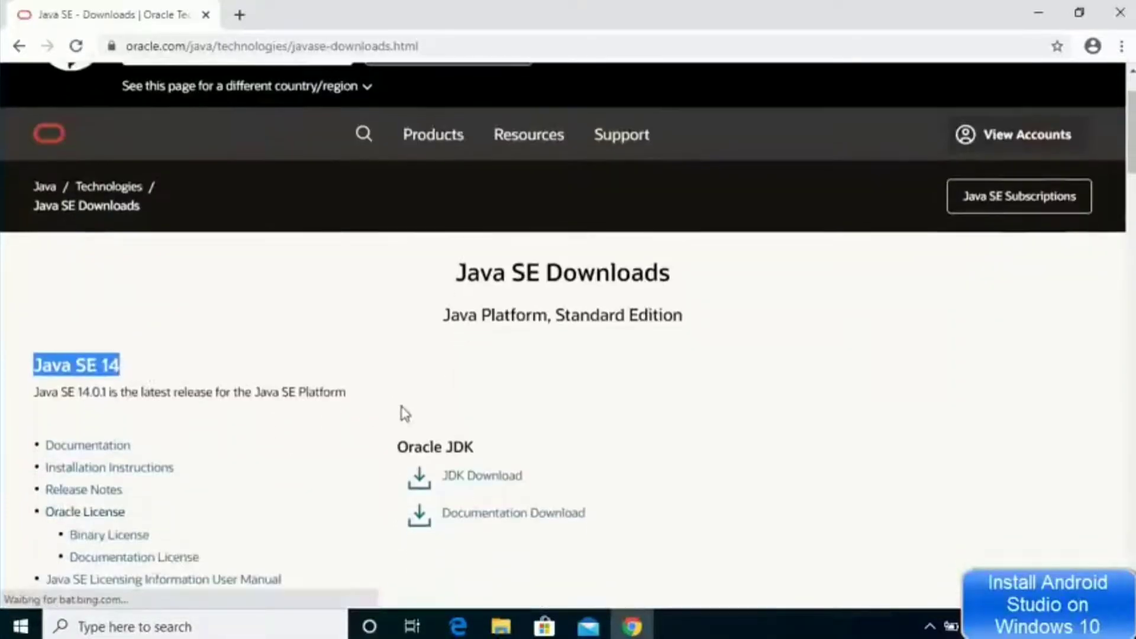
pyautogui.scroll(-1, 553, 396)
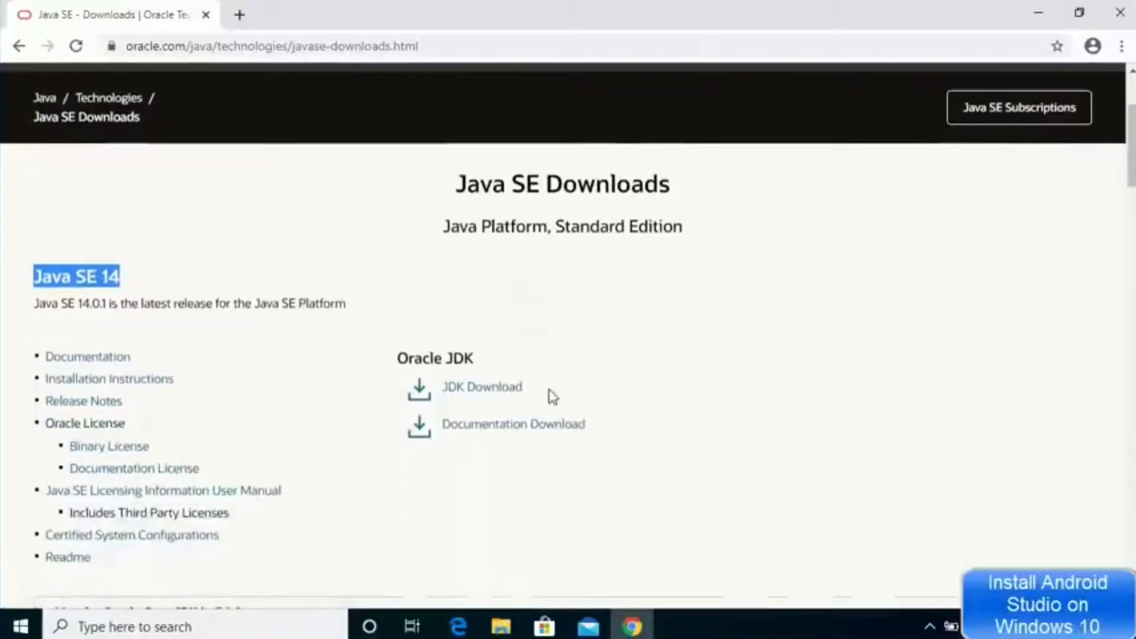
pyautogui.click(489, 395)
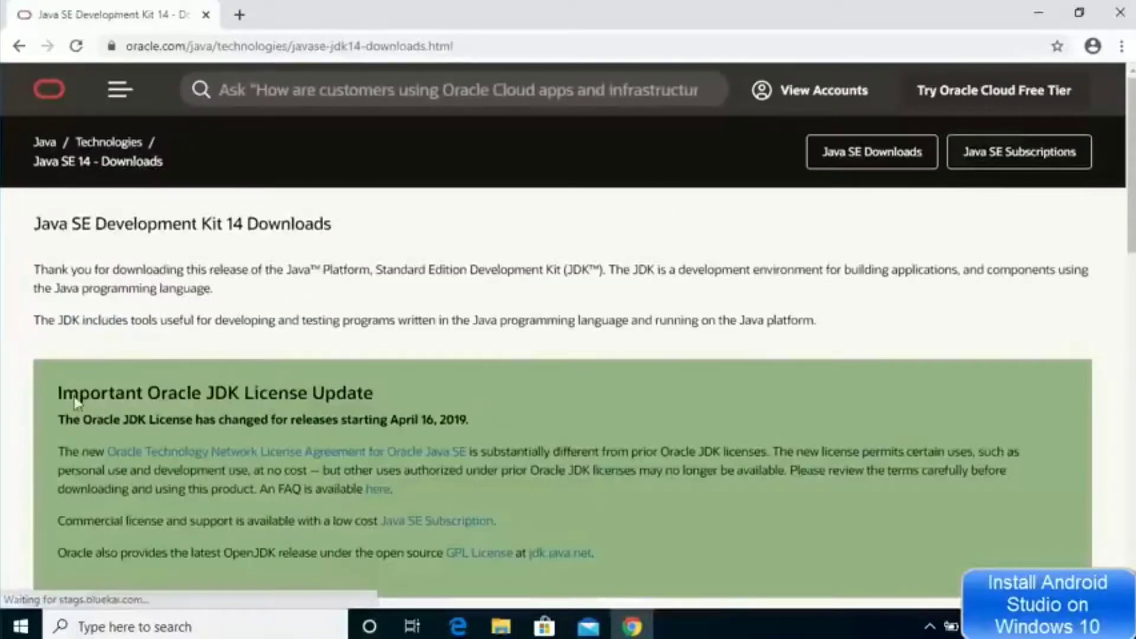
# - Download the Windows x64 Installer jdk-14.0.1_windows-x64_bin.exe, accepting the Oracle Technology Network License Agreement
pyautogui.scroll(-3, 593, 355)
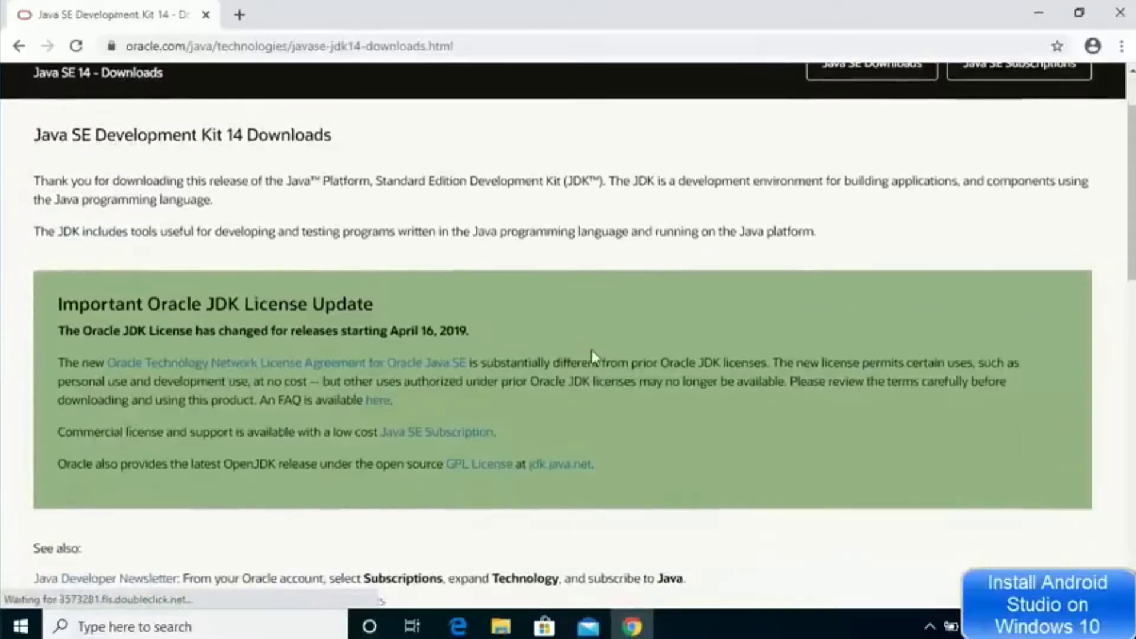
pyautogui.scroll(-5, 594, 357)
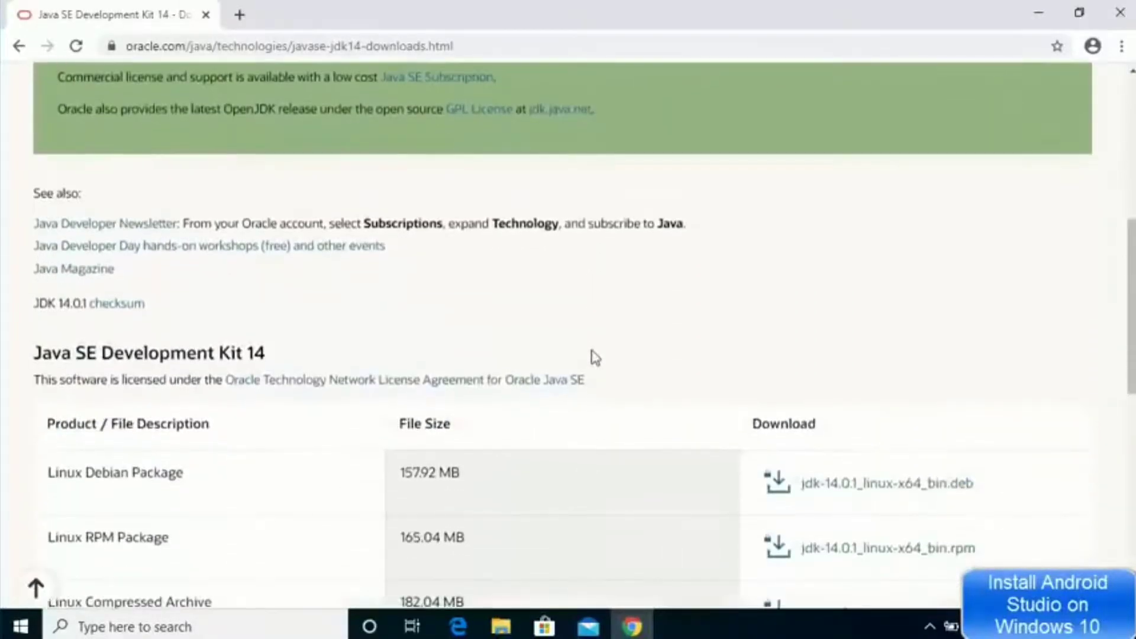
pyautogui.scroll(-6, 595, 358)
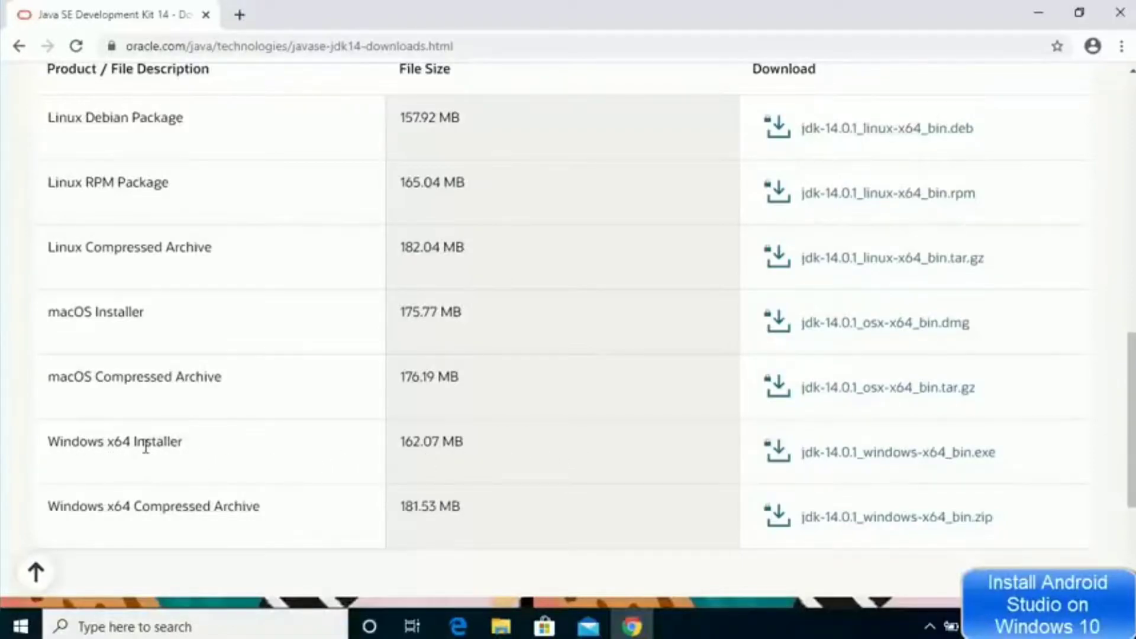
pyautogui.tripleClick(99, 445)
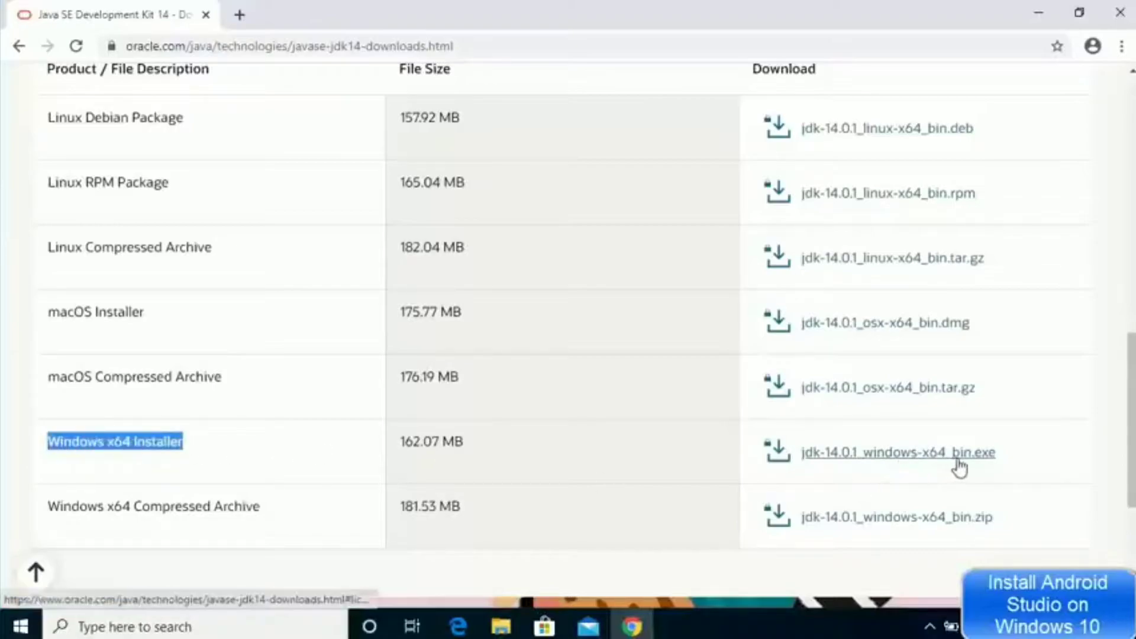
pyautogui.click(874, 463)
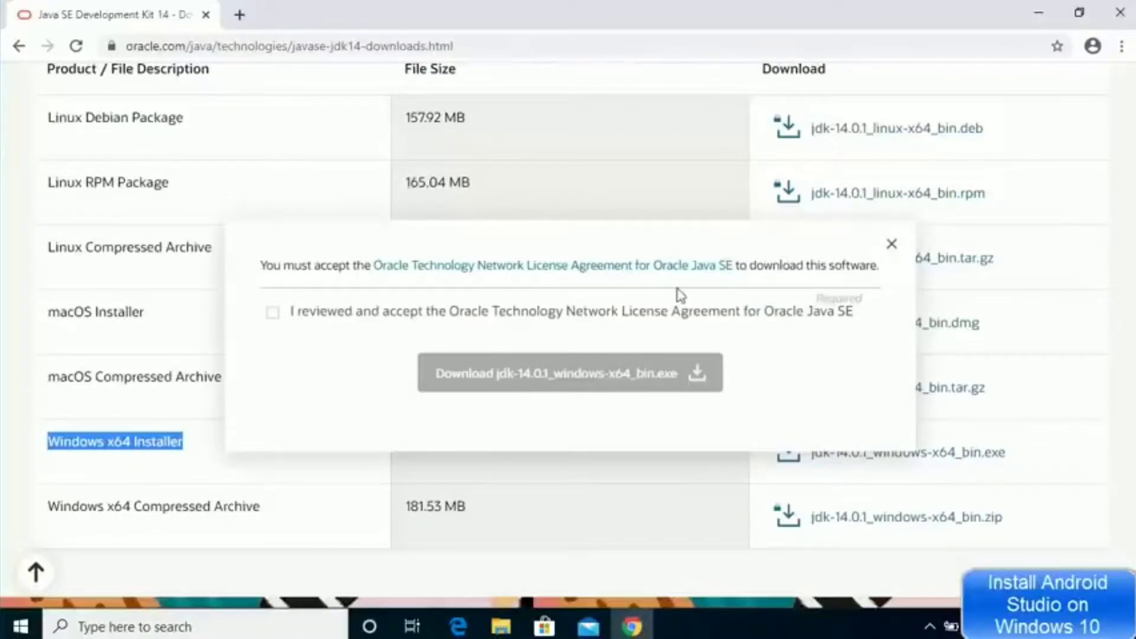
pyautogui.click(273, 314)
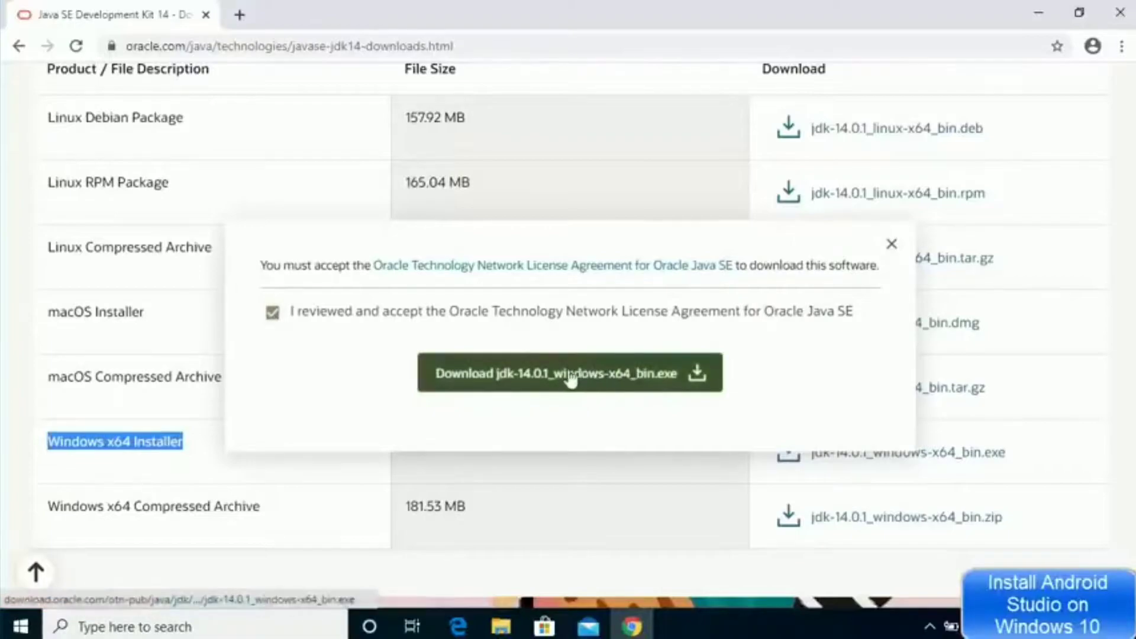
pyautogui.click(597, 378)
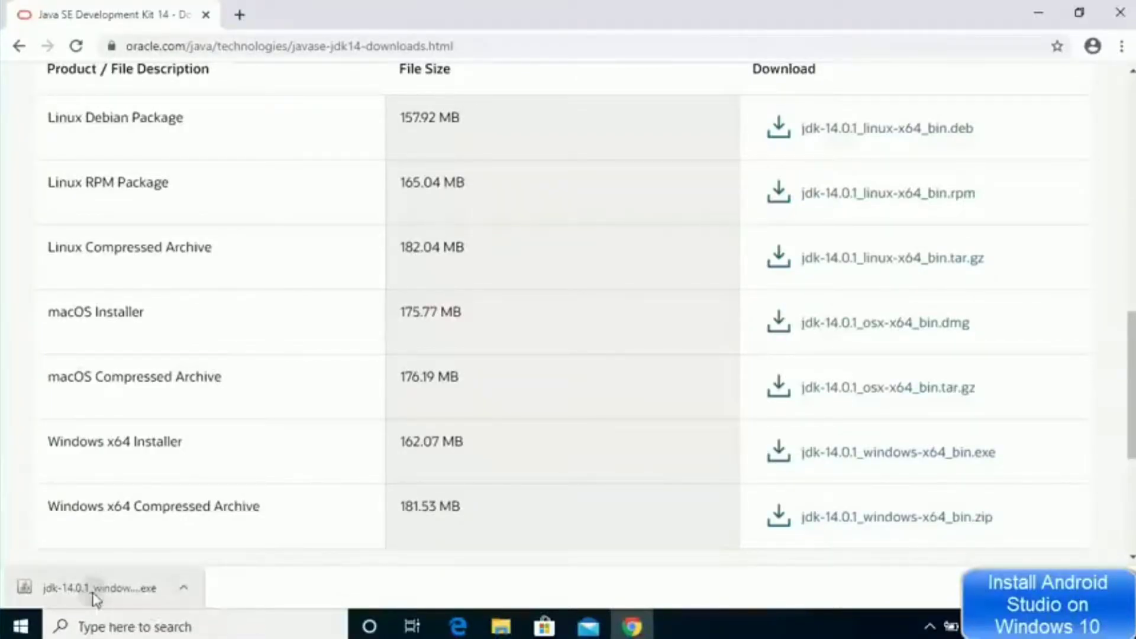
# - Run the downloaded JDK installer and install Java SE Development Kit 14.0.1 to the default folder C:\Program Files\Java\jdk-14.0.1\
pyautogui.click(94, 592)
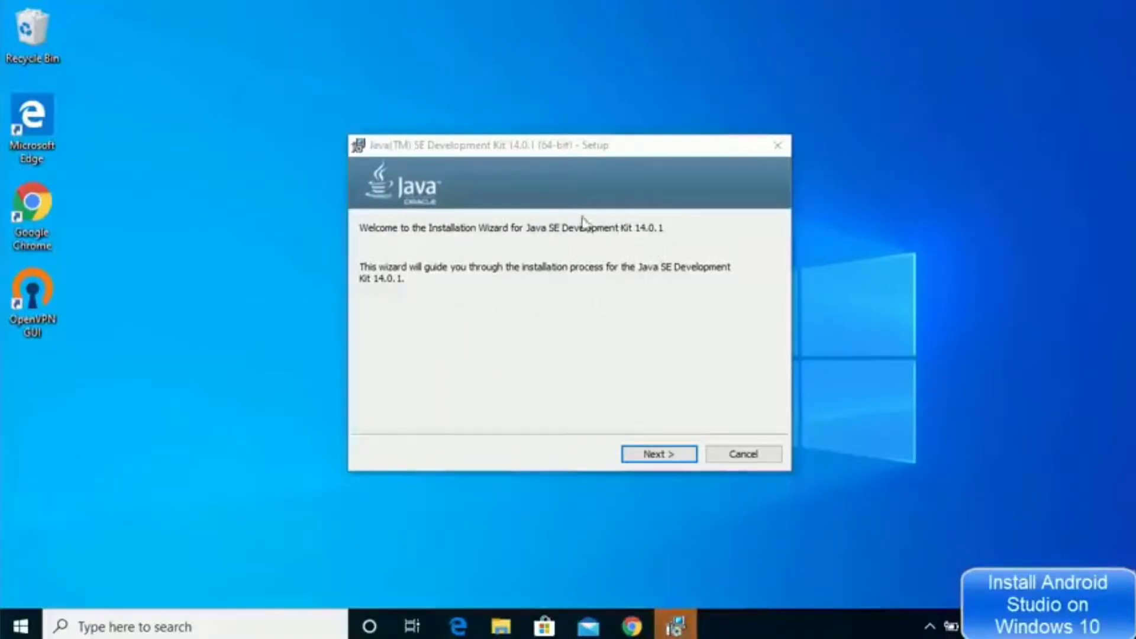
pyautogui.click(654, 455)
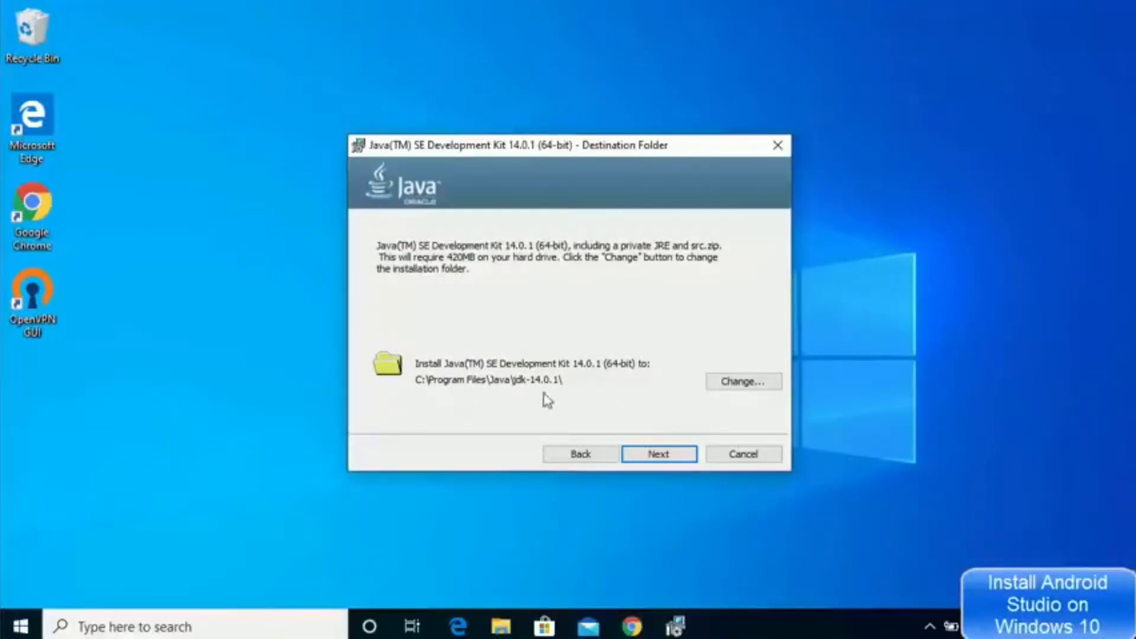
pyautogui.click(657, 454)
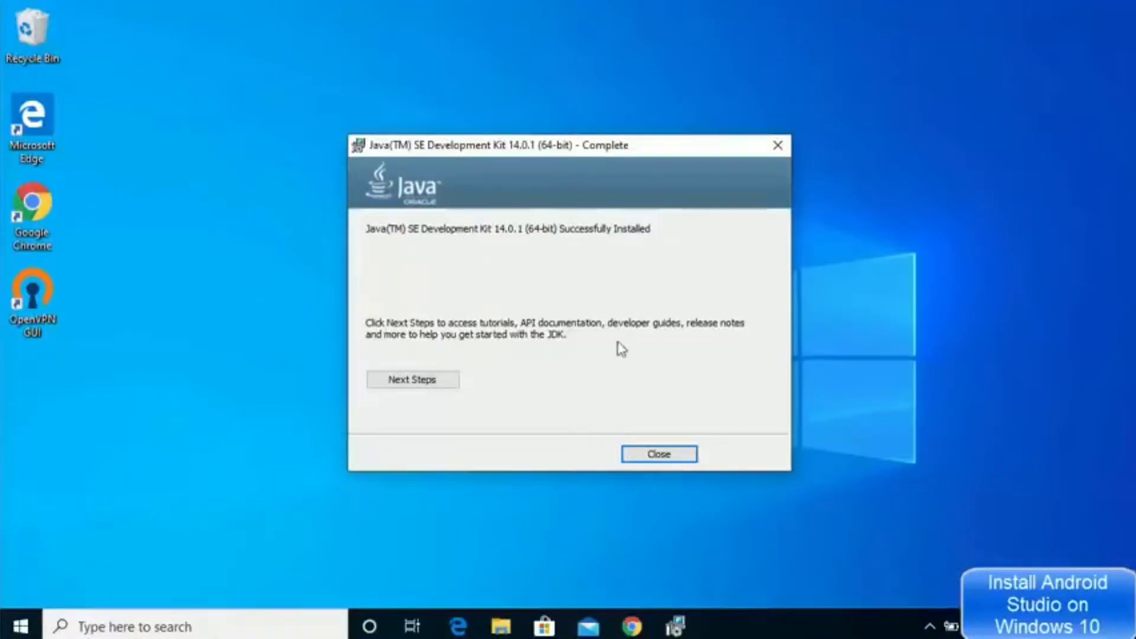
pyautogui.click(652, 456)
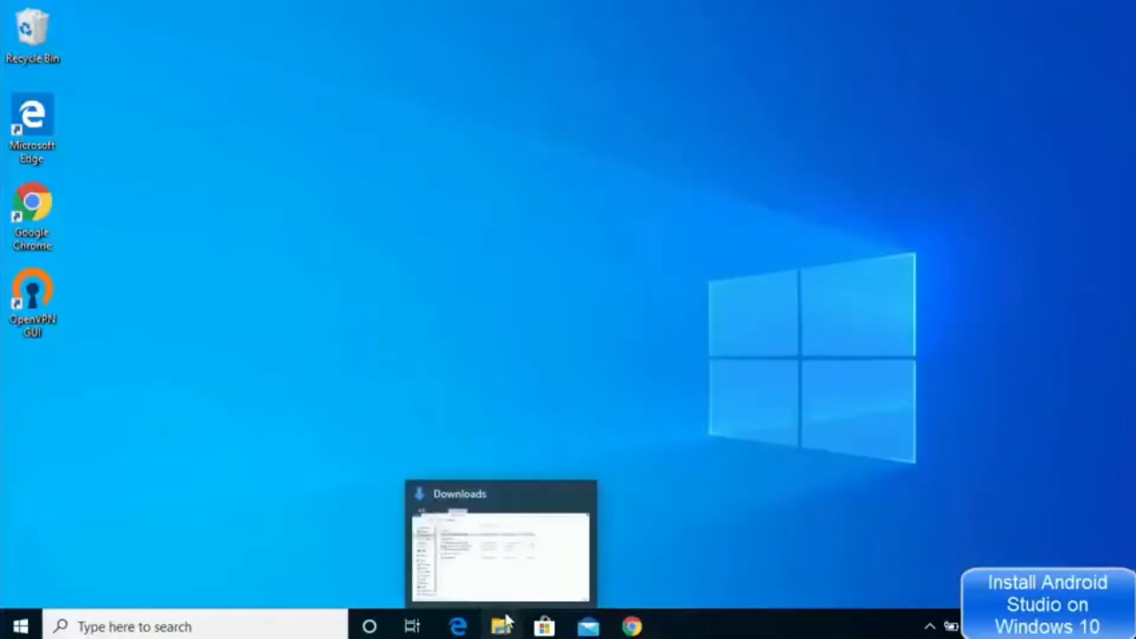
# - Browse in File Explorer to C:\Program Files\Java\jdk-14.0.1\bin and select the folder's full path
pyautogui.click(507, 621)
pyautogui.click(201, 301)
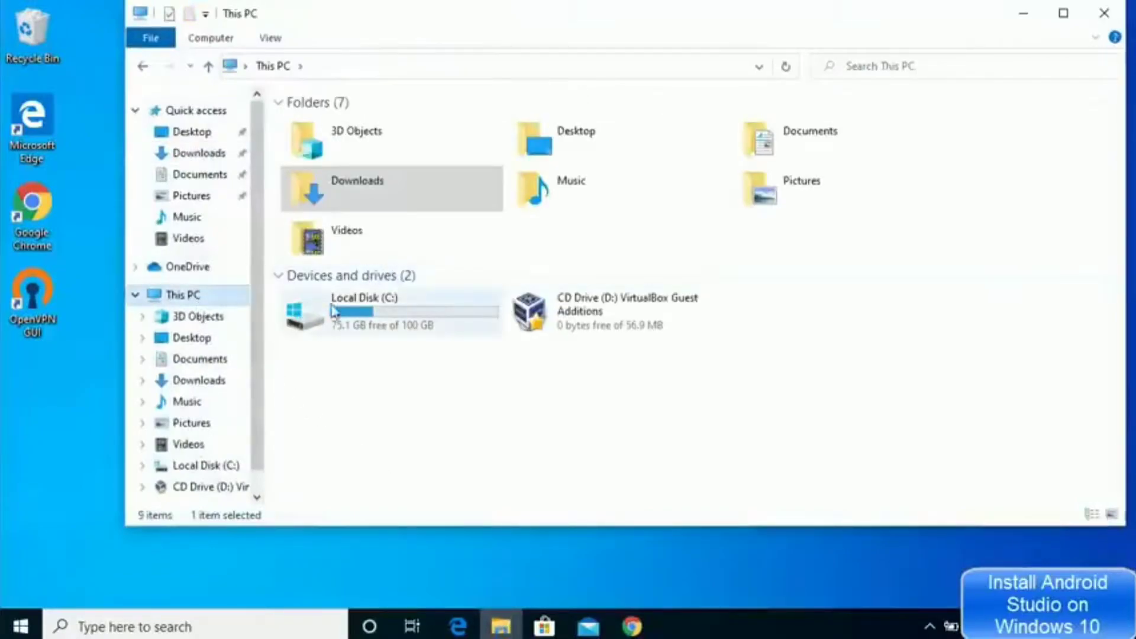
pyautogui.moveTo(379, 322)
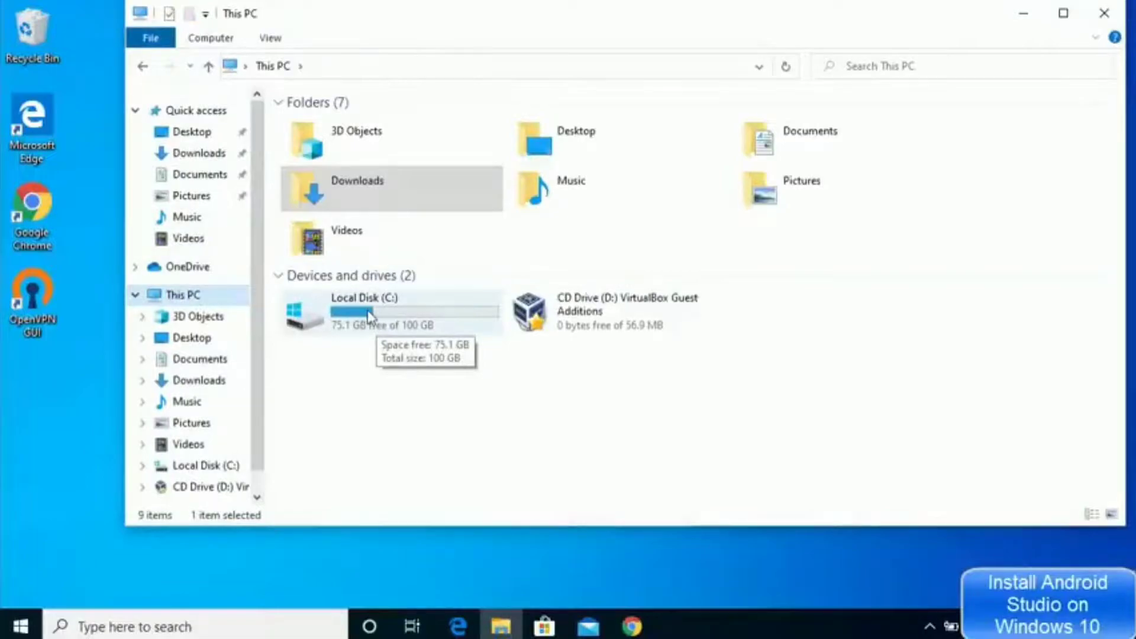
pyautogui.doubleClick(367, 316)
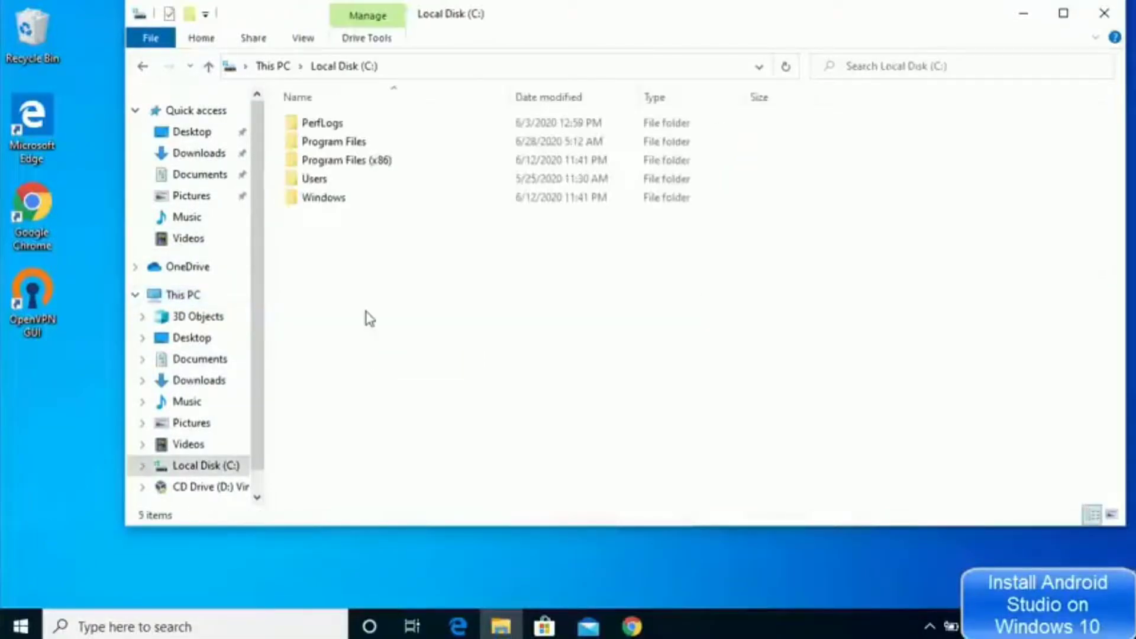
pyautogui.doubleClick(342, 145)
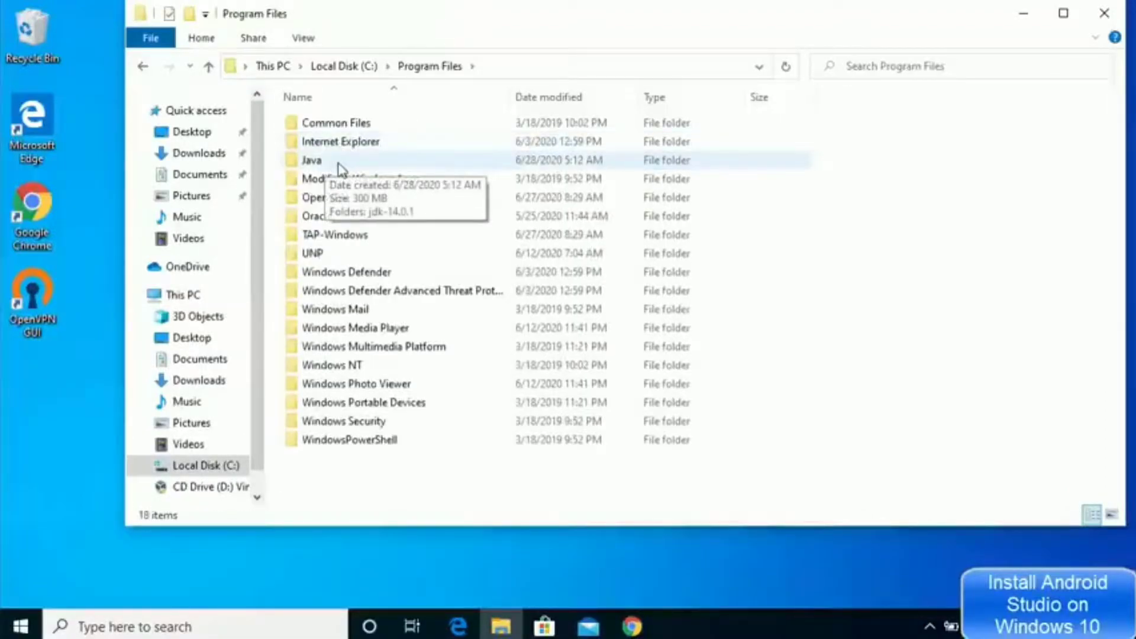
pyautogui.doubleClick(336, 165)
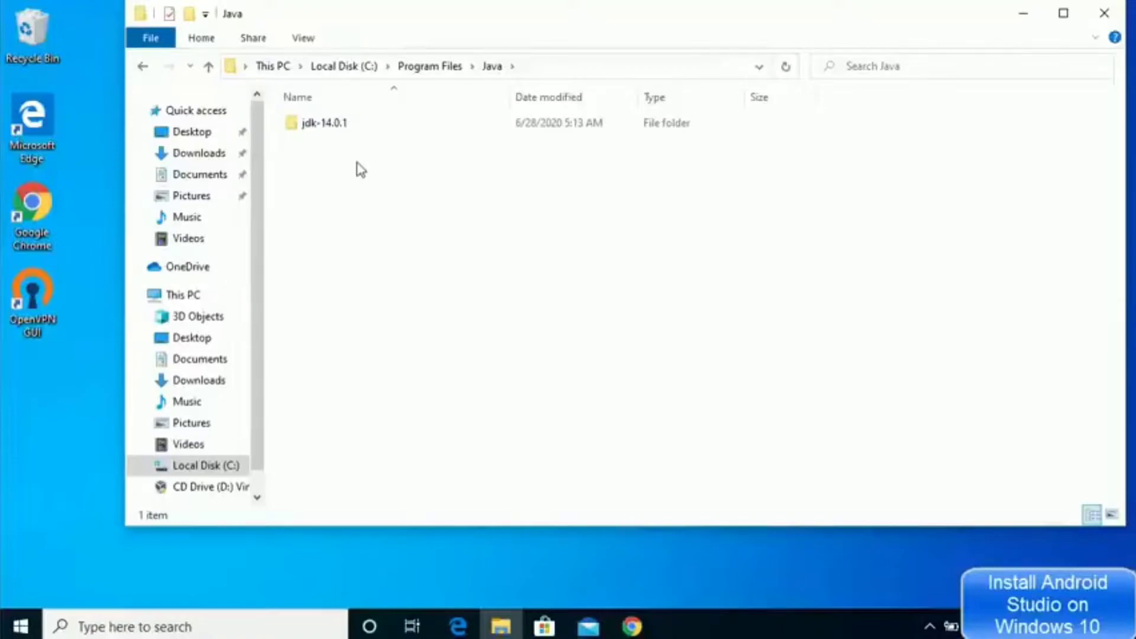
pyautogui.click(338, 127)
pyautogui.doubleClick(339, 125)
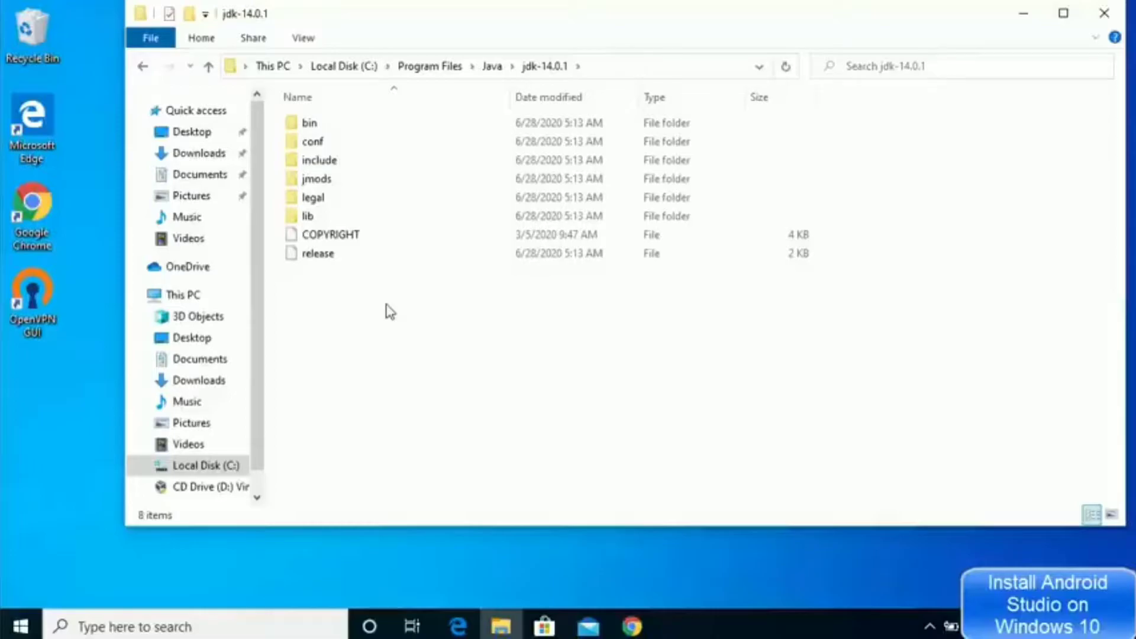
pyautogui.doubleClick(349, 126)
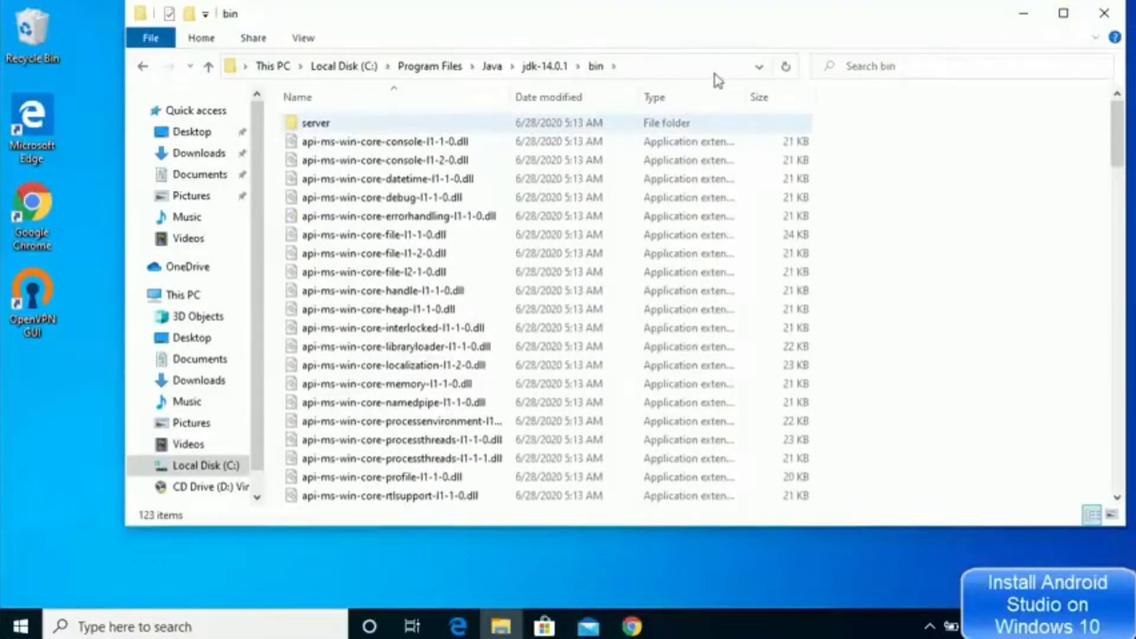
pyautogui.click(695, 70)
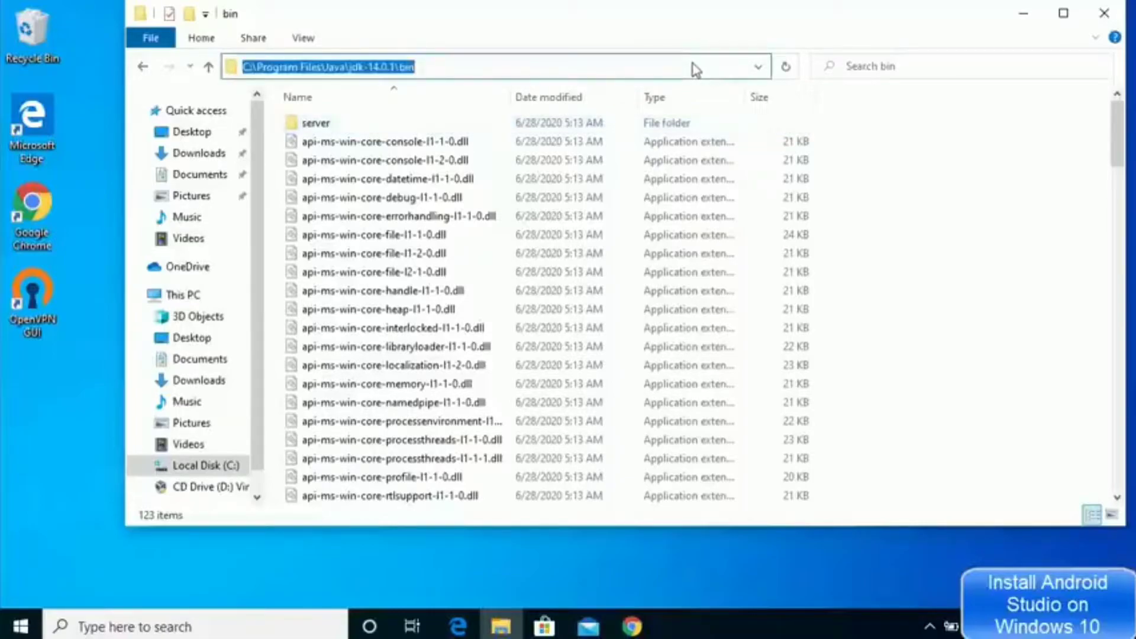
# - Search Windows for "envi", open the system environment variables settings, and open the system variable Path for editing
pyautogui.click(169, 626)
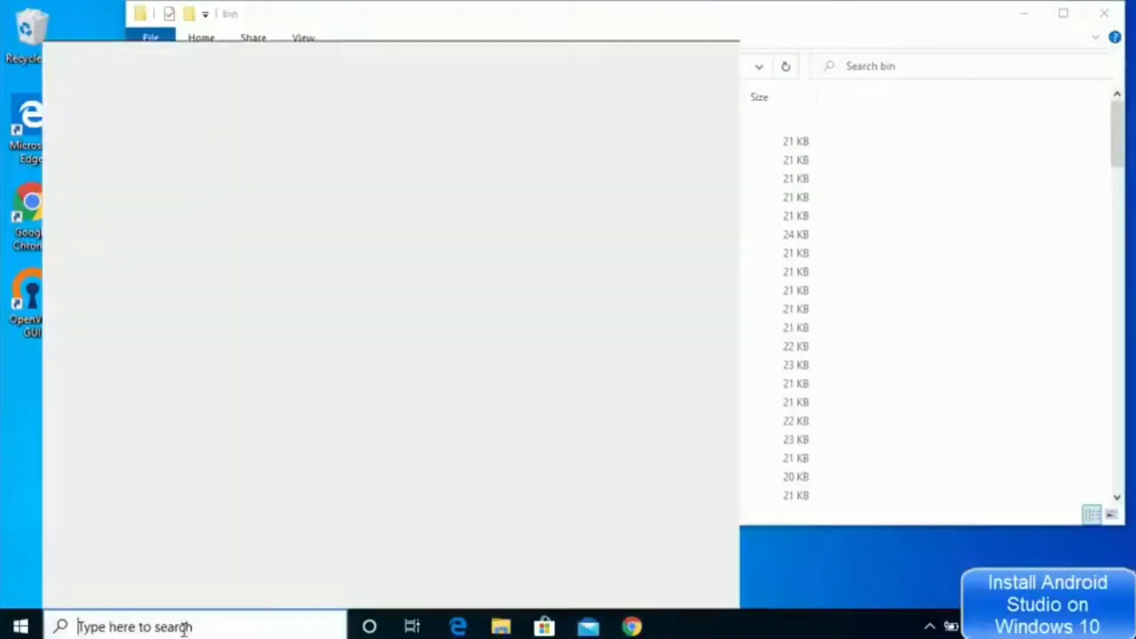
pyautogui.write('envi')
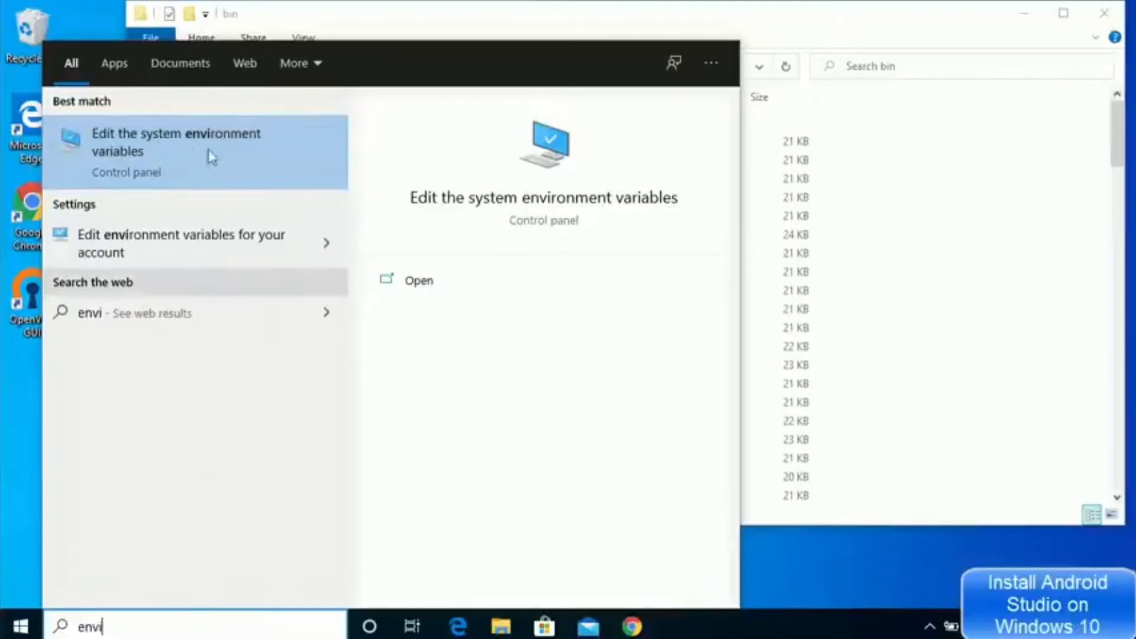
pyautogui.click(163, 151)
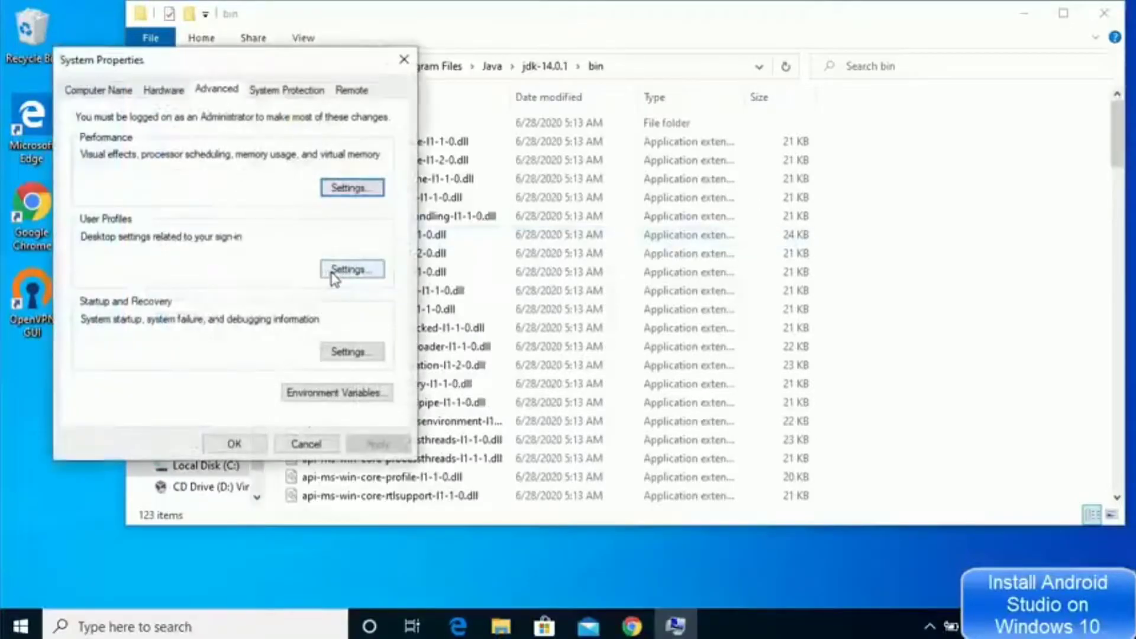
pyautogui.click(316, 397)
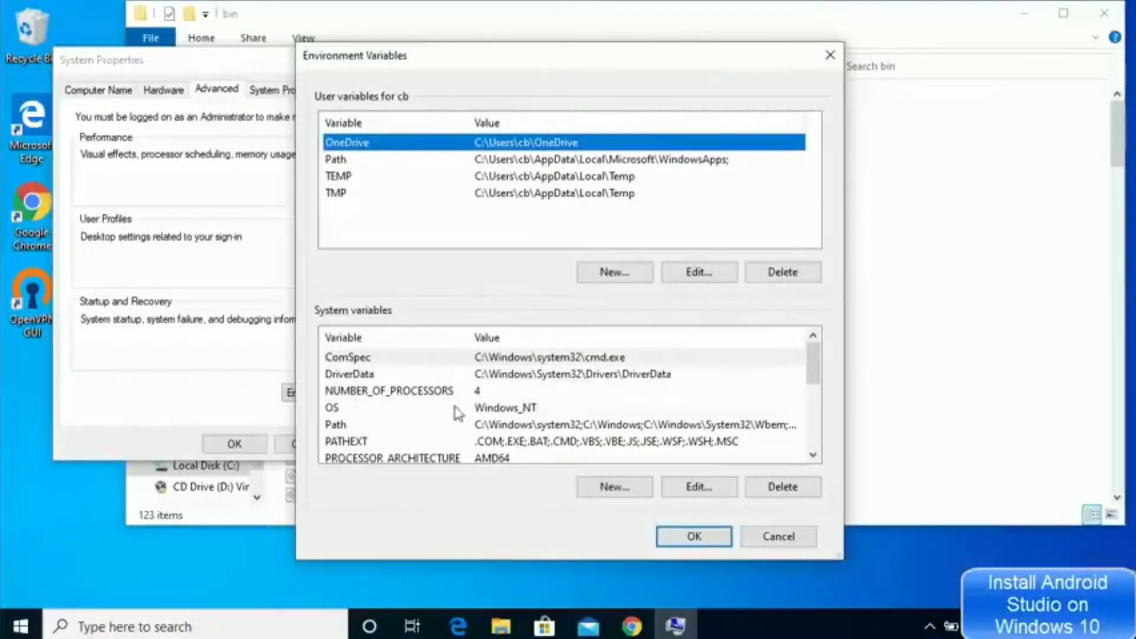
pyautogui.click(349, 425)
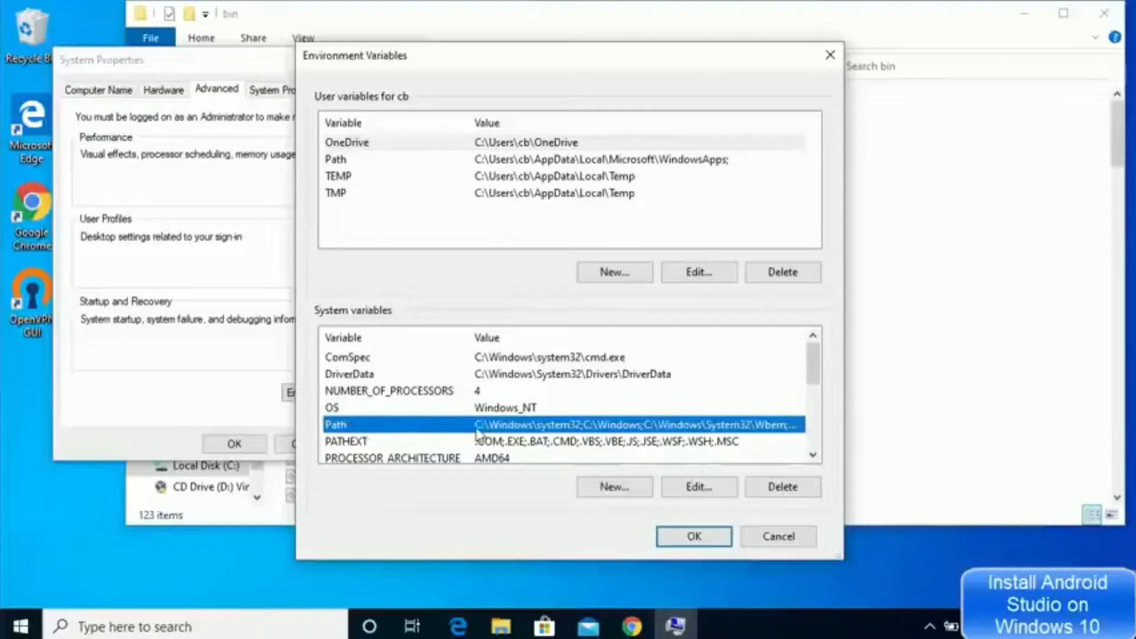
pyautogui.click(693, 489)
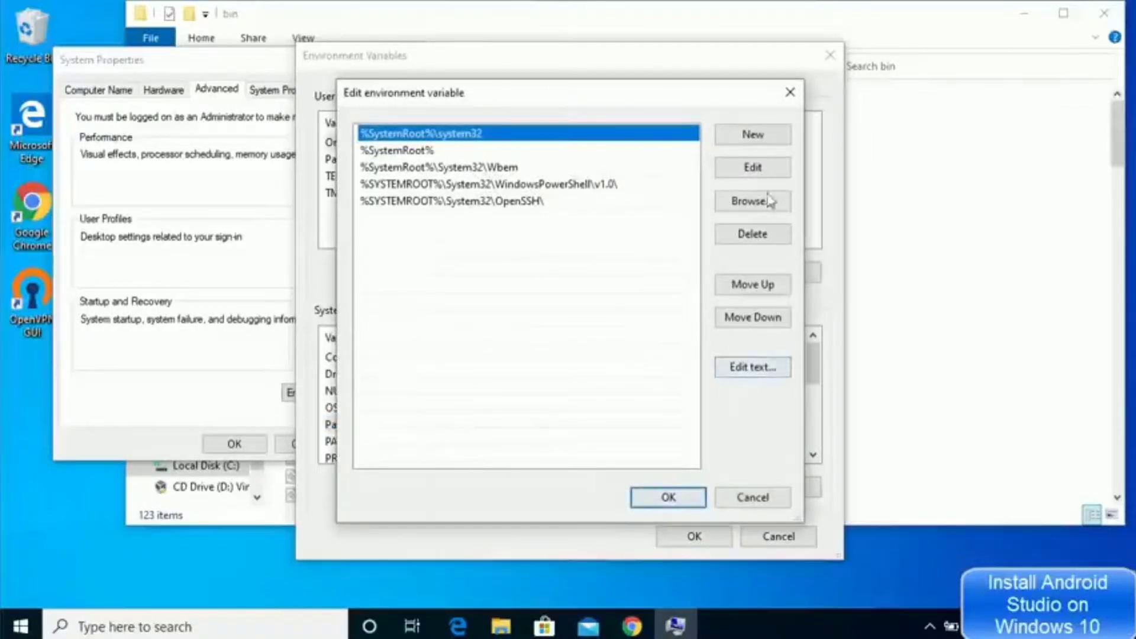
# - Add C:\Program Files\Java\jdk-14.0.1\bin as a new entry in the system Path variable and save the edit
pyautogui.click(759, 143)
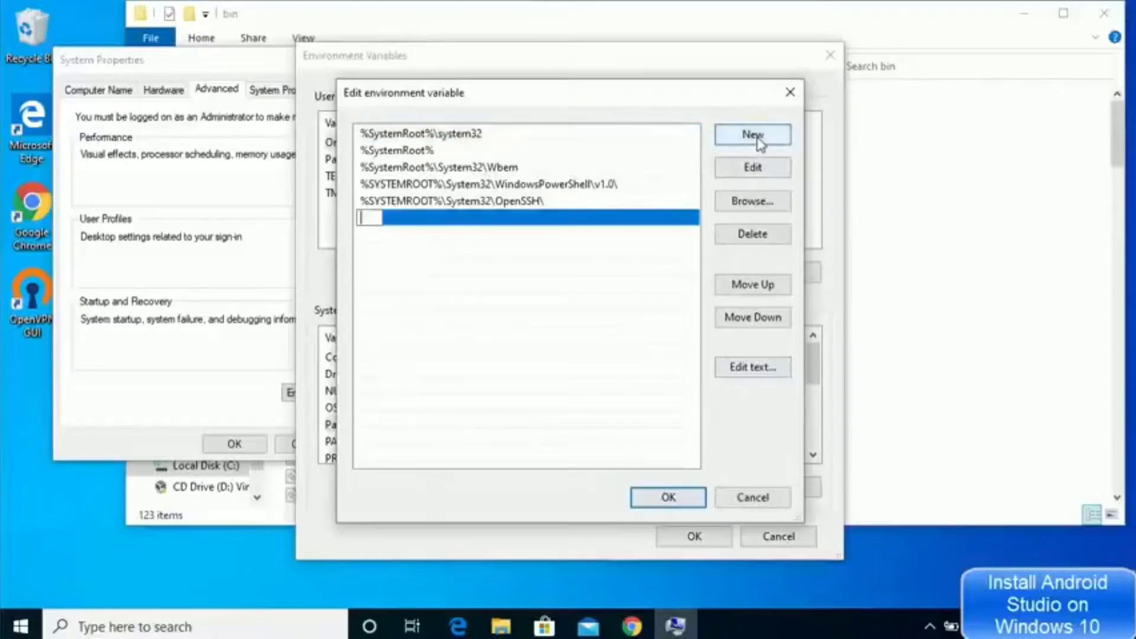
pyautogui.click(944, 140)
pyautogui.click(651, 74)
pyautogui.hotkey('ctrl', 'c')
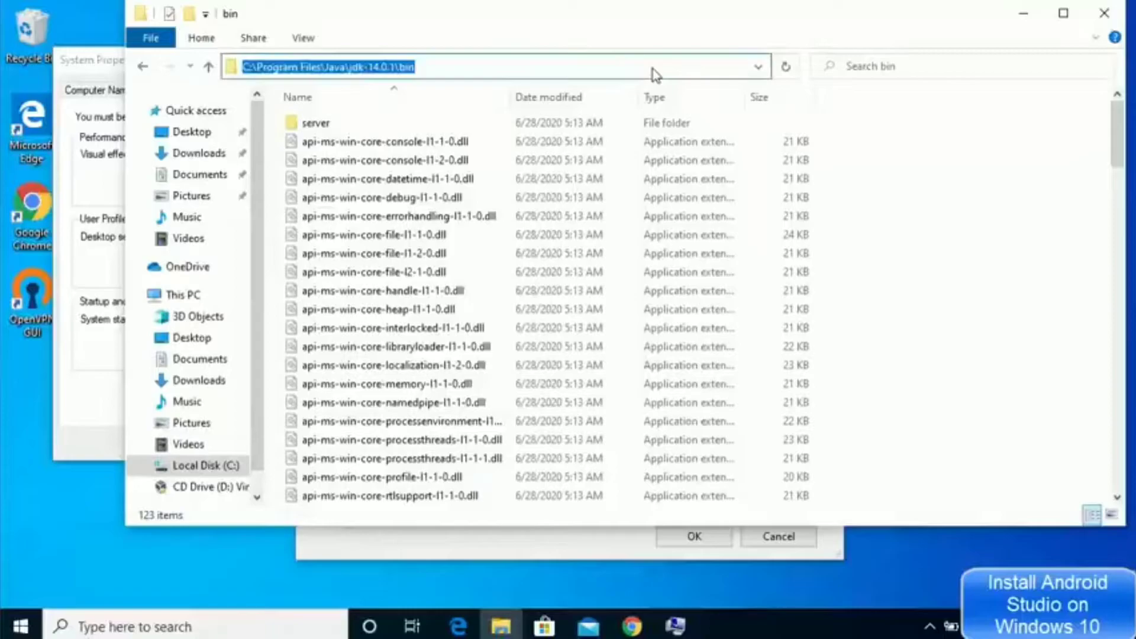
pyautogui.click(112, 426)
pyautogui.click(732, 136)
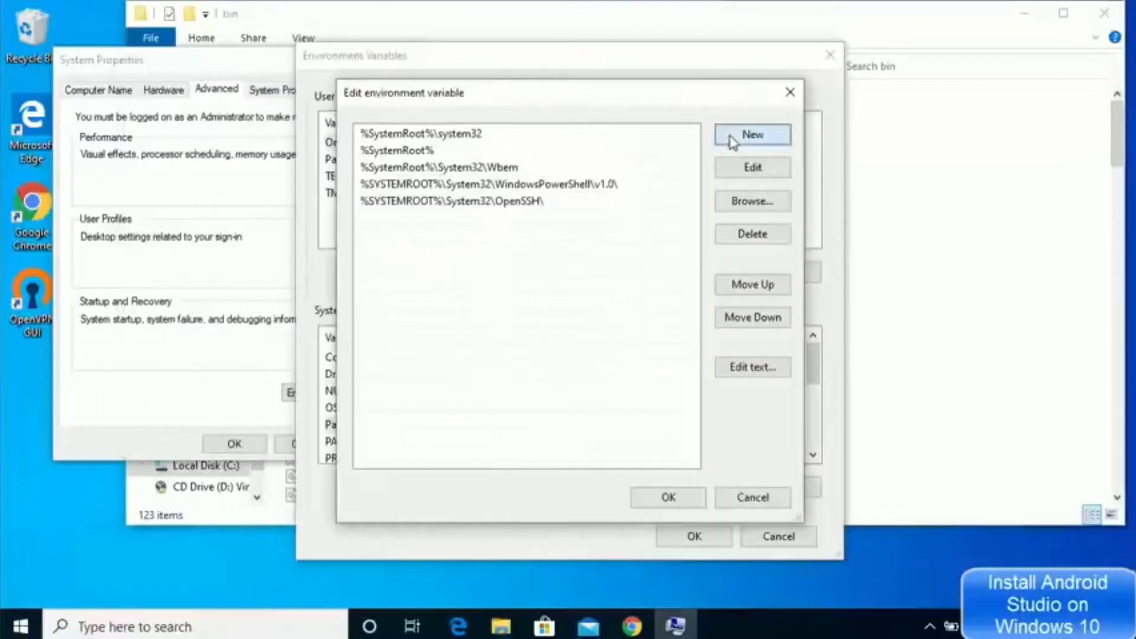
pyautogui.hotkey('ctrl', 'v')
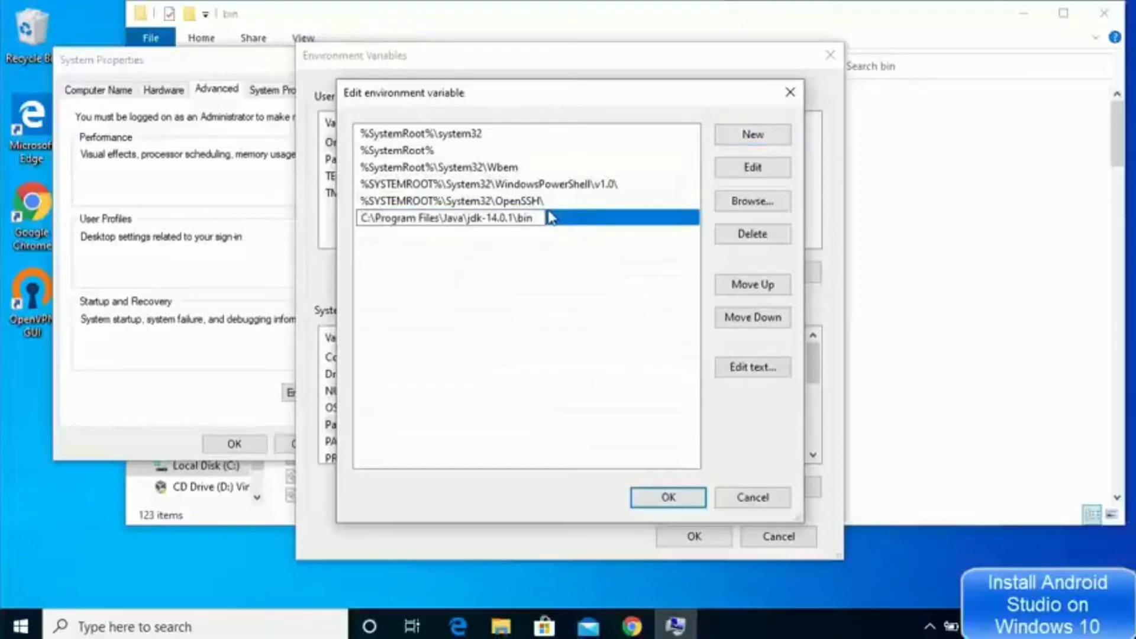
pyautogui.press('Return')
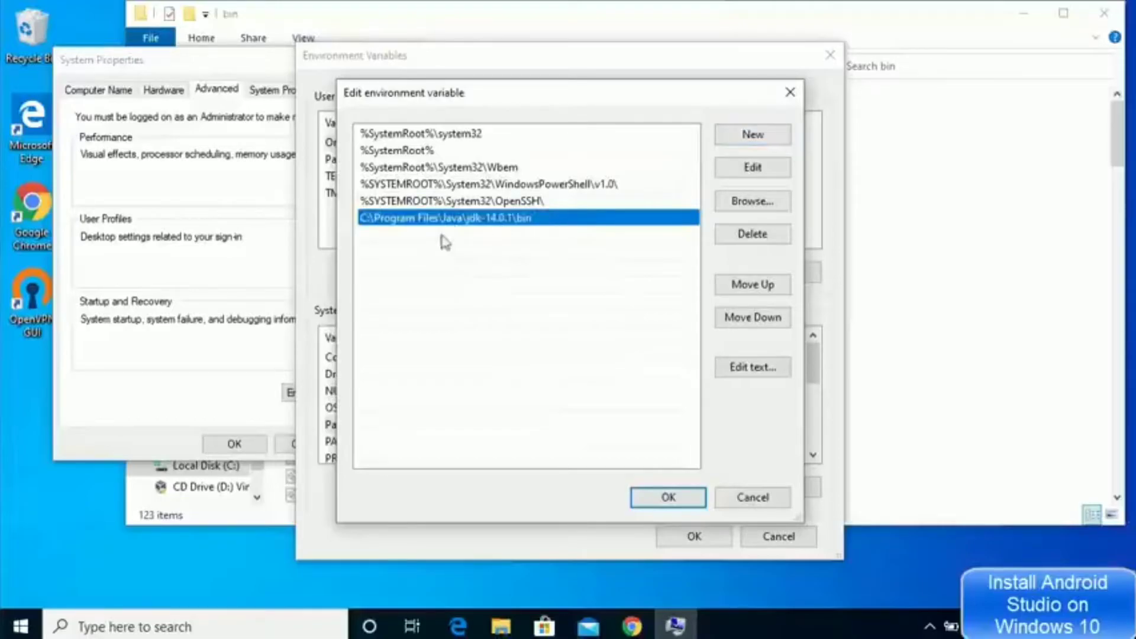
pyautogui.click(669, 500)
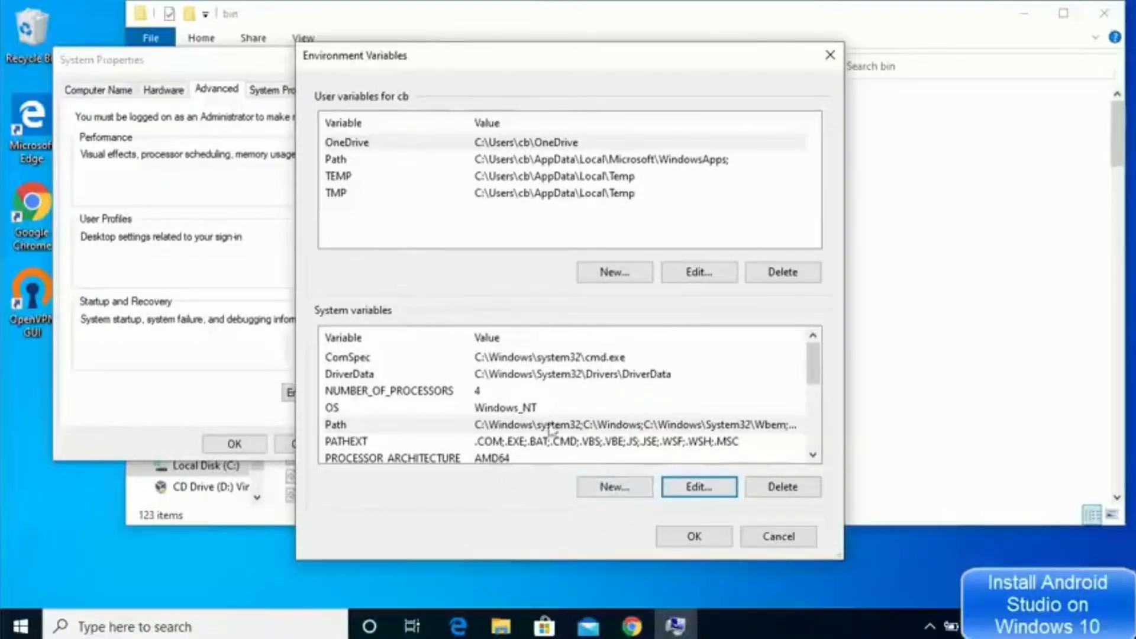
# - Start a new system variable and name it JAVA_HOME
pyautogui.click(604, 488)
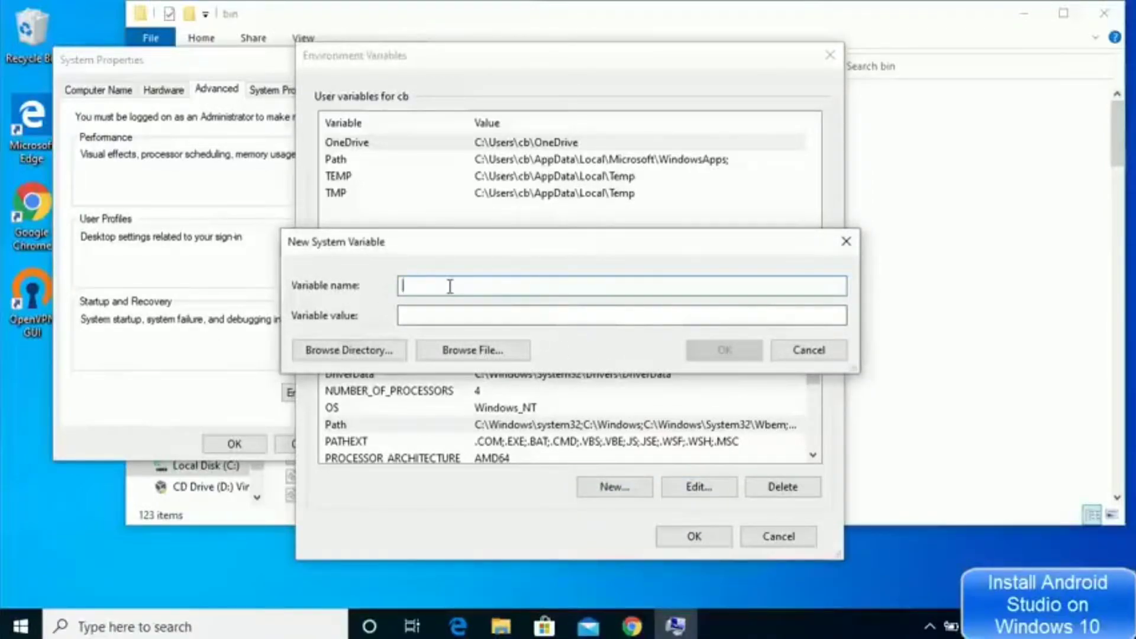
pyautogui.write('JAVA')
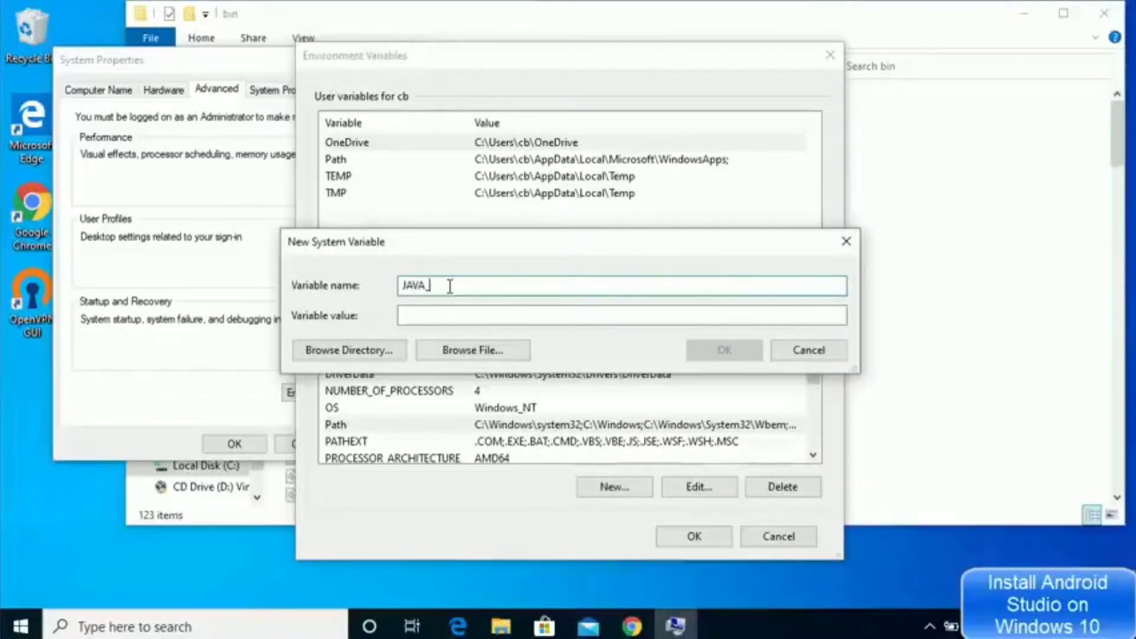
pyautogui.write('_HOME')
pyautogui.press('Tab')
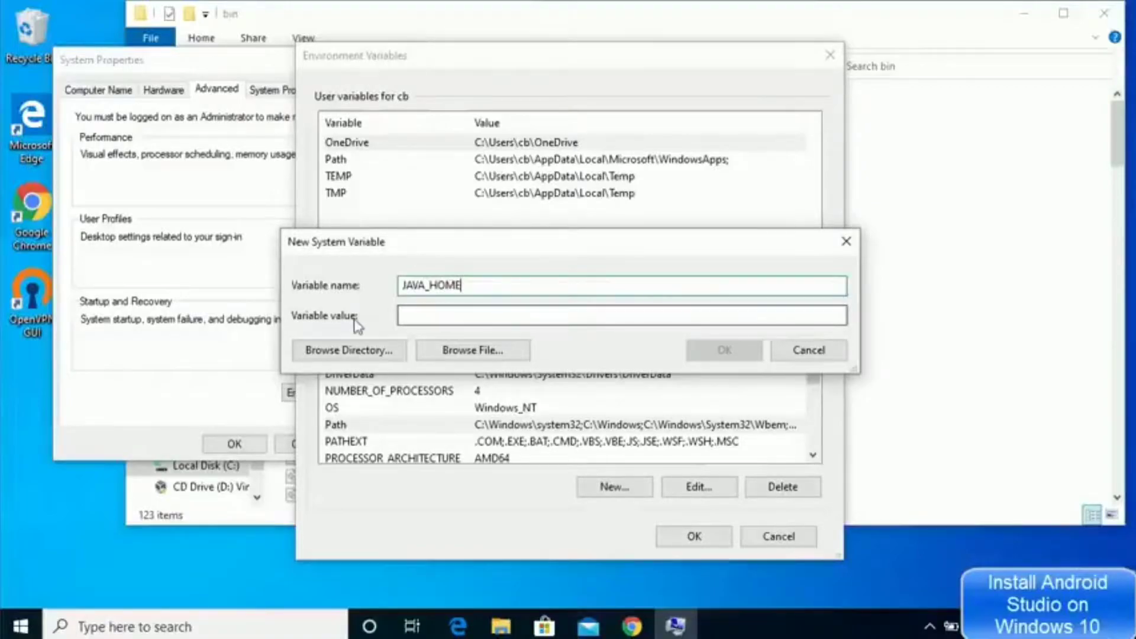
# - In File Explorer, go up to the jdk-14.0.1 folder and copy its full path, C:\Program Files\Java\jdk-14.0.1
pyautogui.click(951, 296)
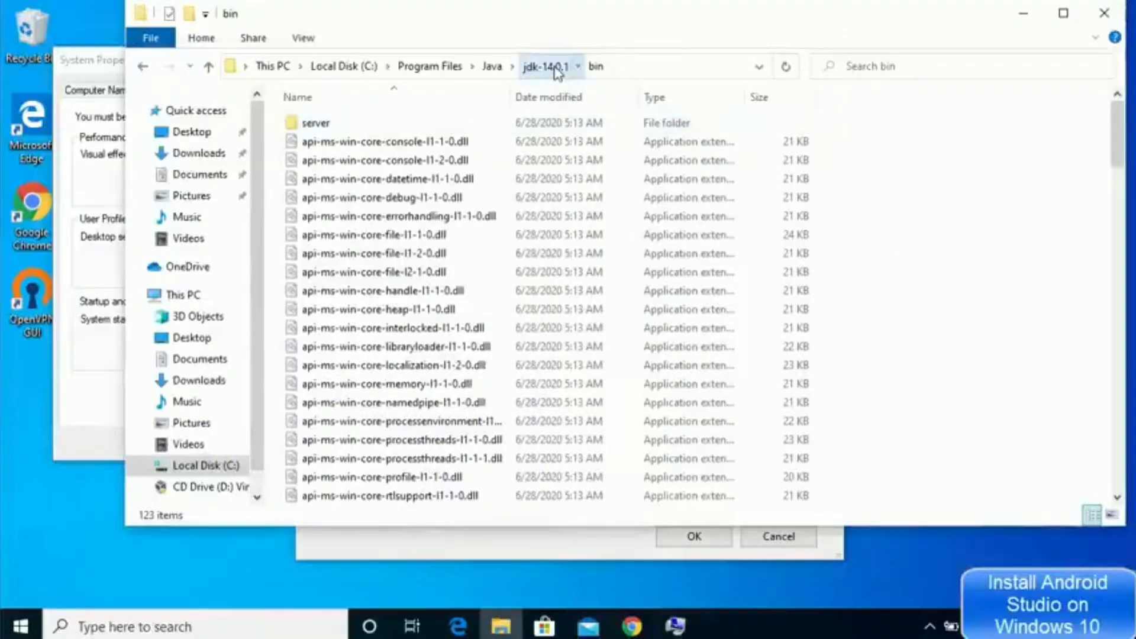
pyautogui.click(556, 68)
pyautogui.click(588, 70)
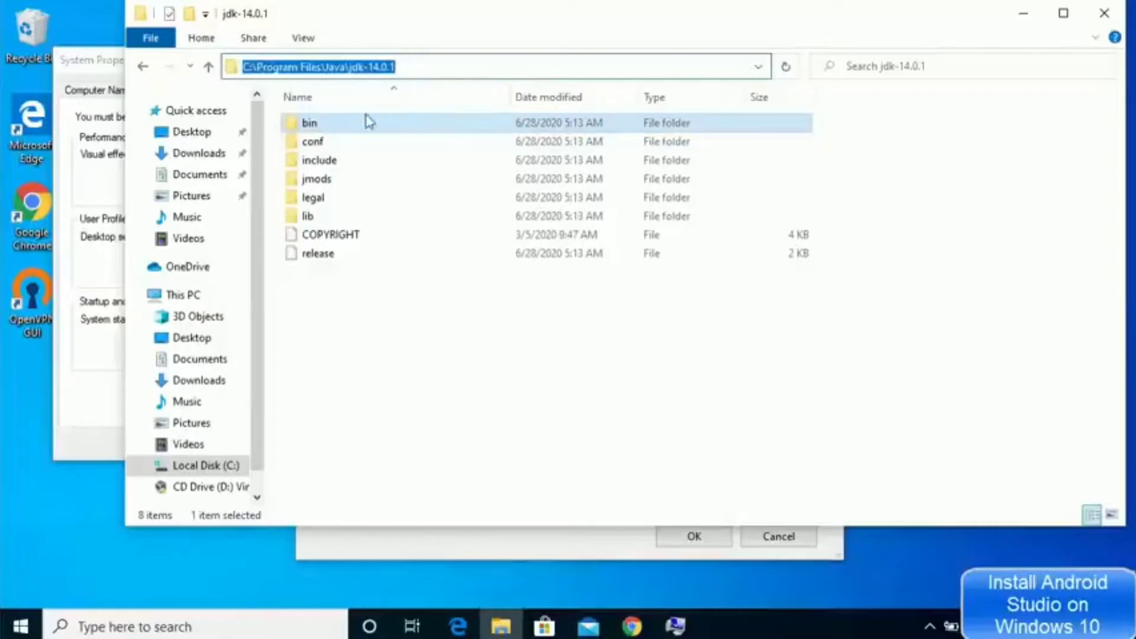
pyautogui.click(429, 64)
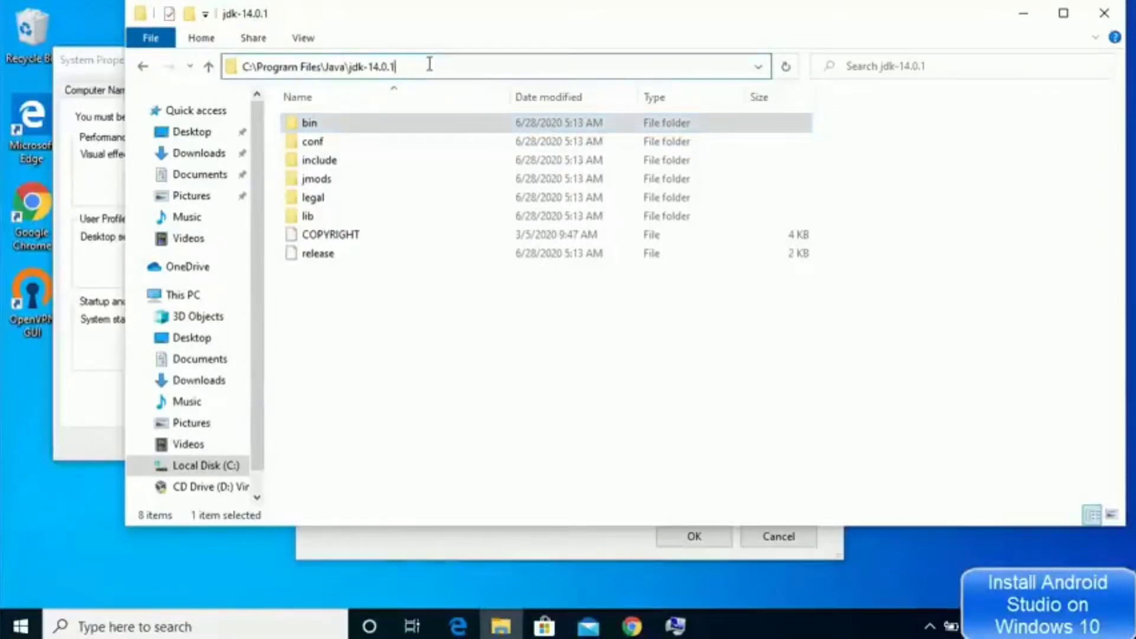
pyautogui.hotkey('ctrl', 'a')
pyautogui.hotkey('ctrl', 'c')
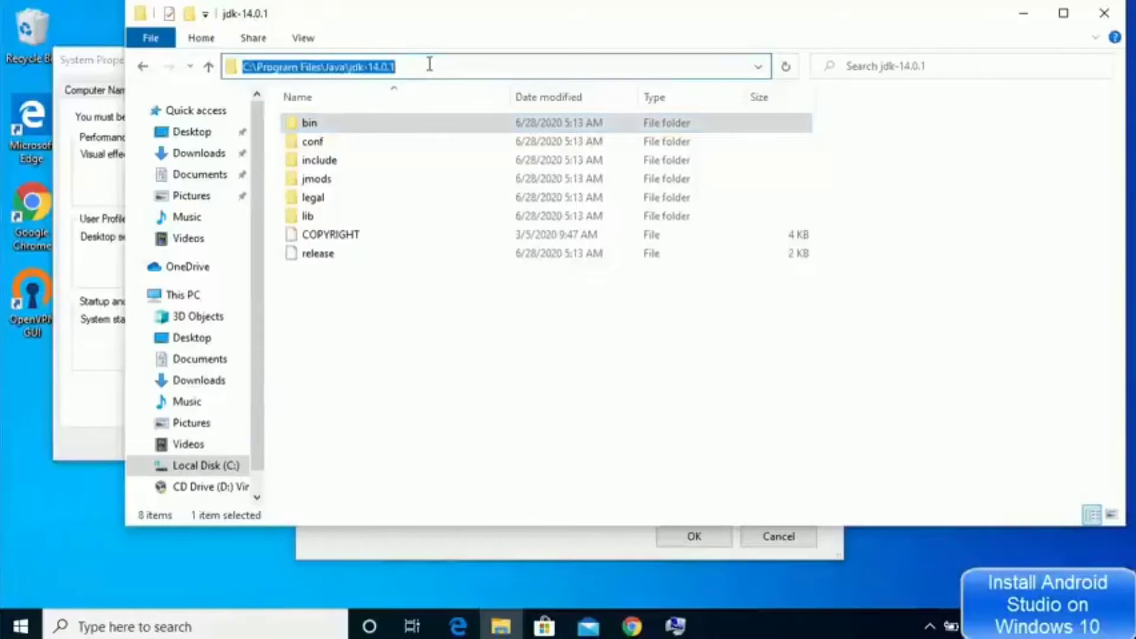
# - Set the JAVA_HOME value to C:\Program Files\Java\jdk-14.0.1, then save the environment variables and close System Properties
pyautogui.click(1023, 13)
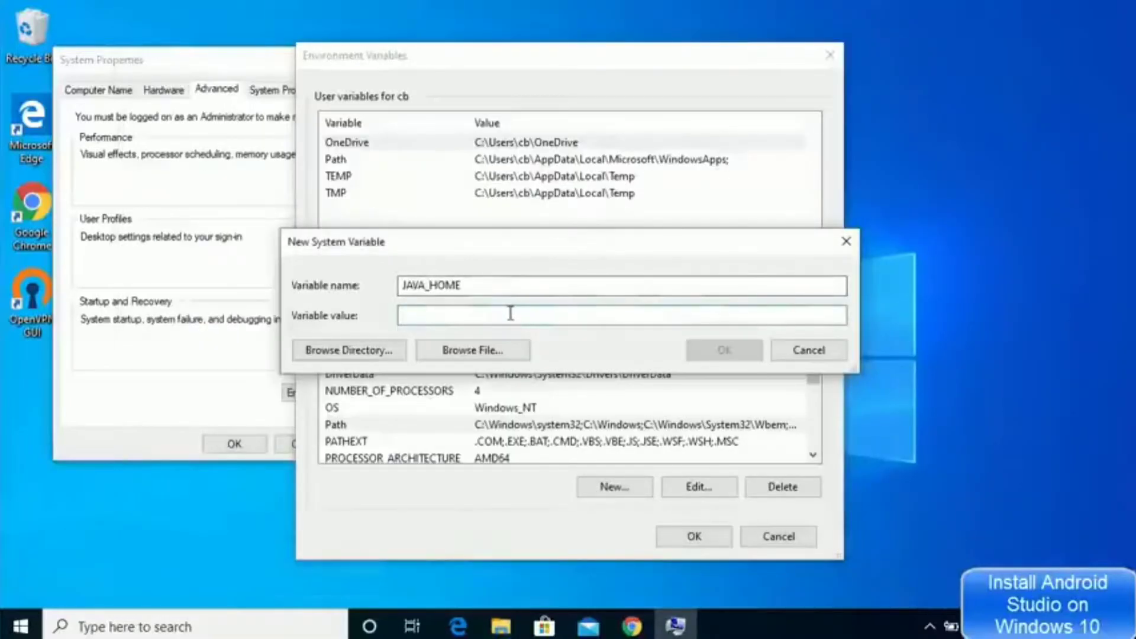
pyautogui.hotkey('ctrl', 'v')
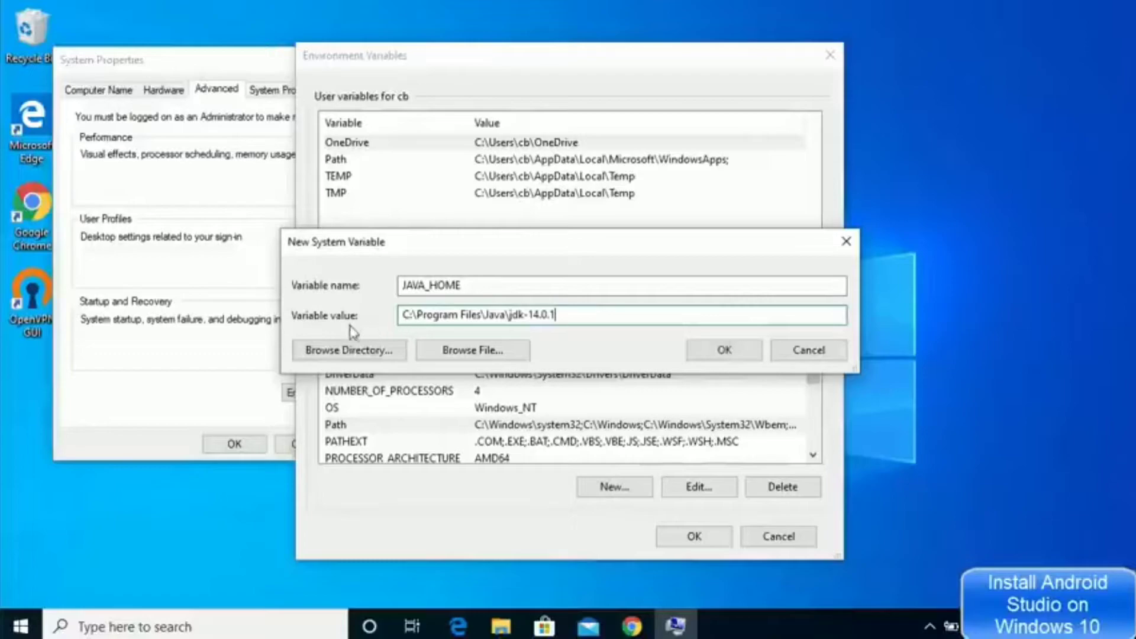
pyautogui.click(724, 353)
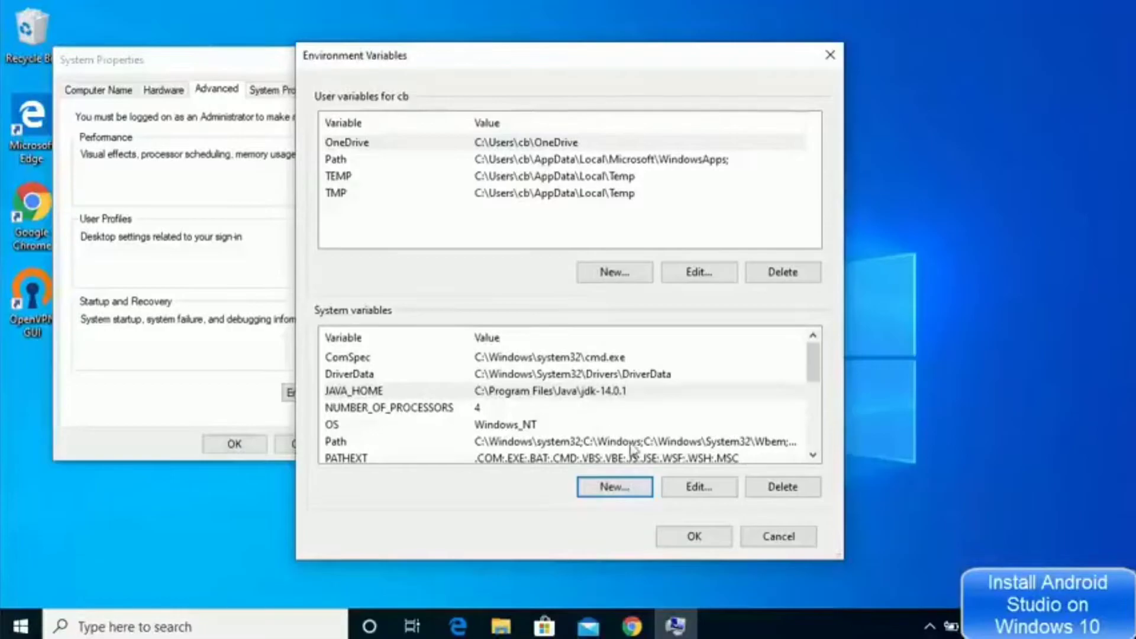
pyautogui.click(691, 539)
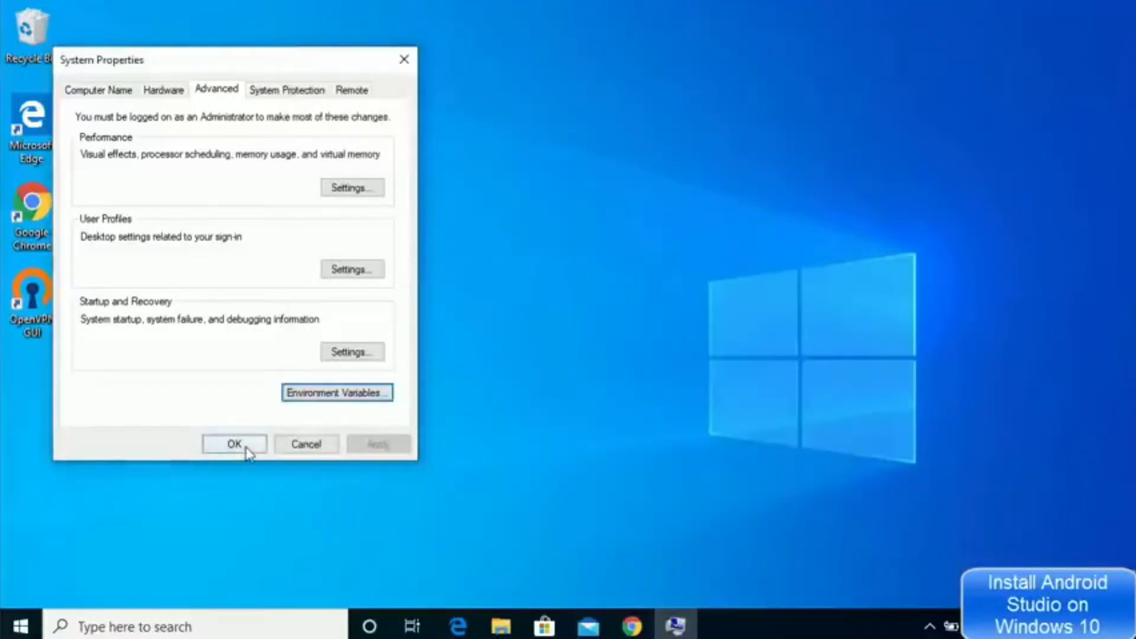
pyautogui.click(235, 444)
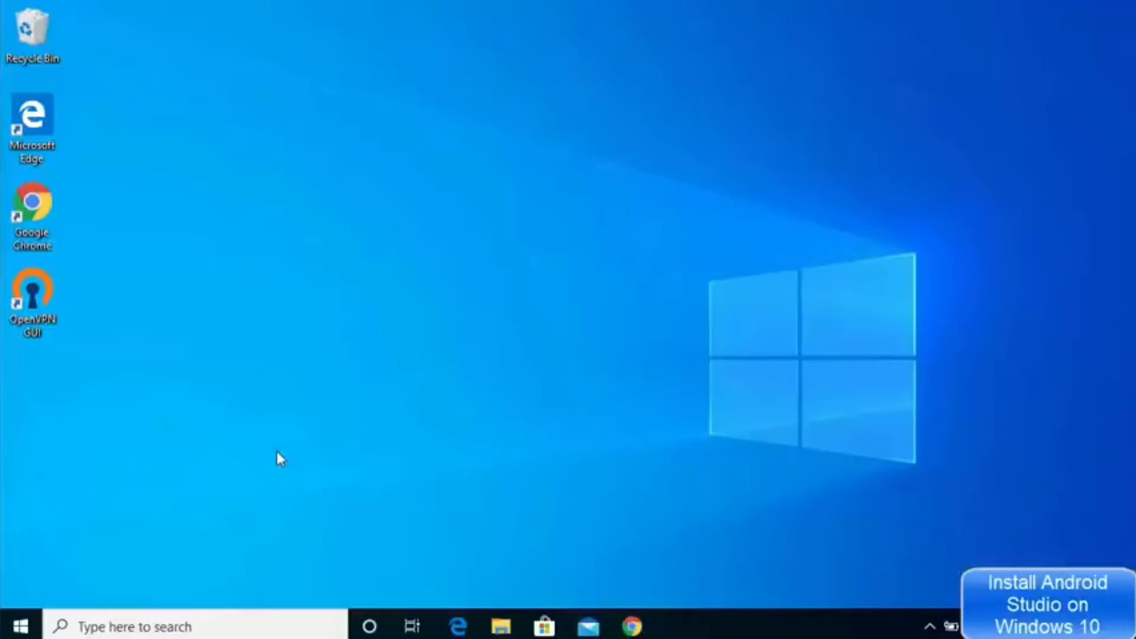
# - Search Windows for "cmd", open Command Prompt and check the Java runtime with java -version
pyautogui.click(152, 627)
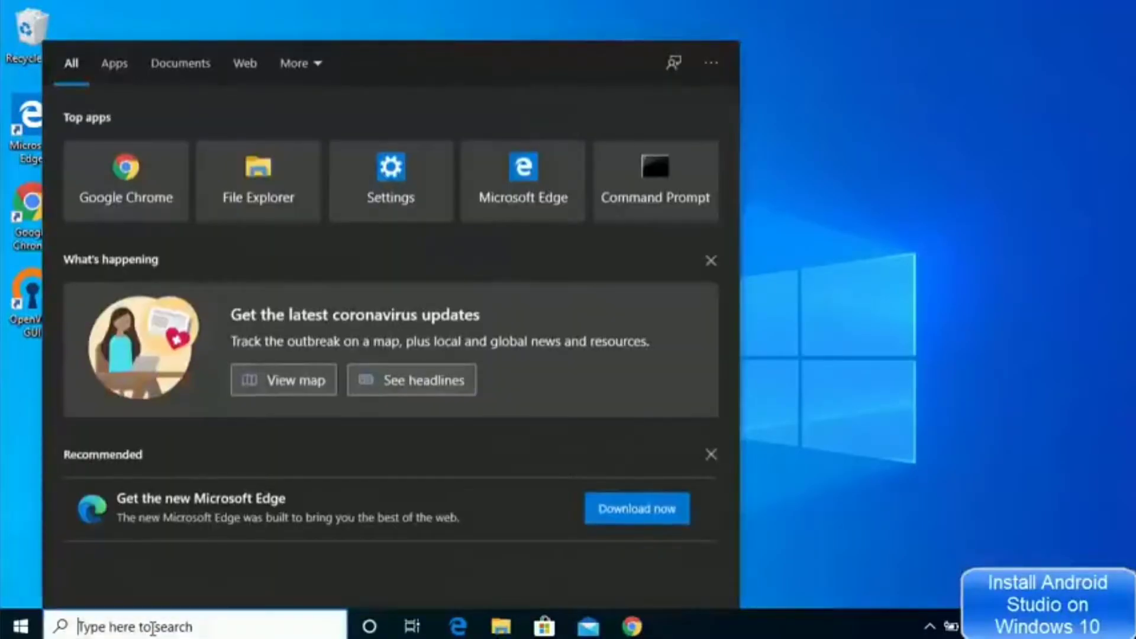
pyautogui.write('cmd')
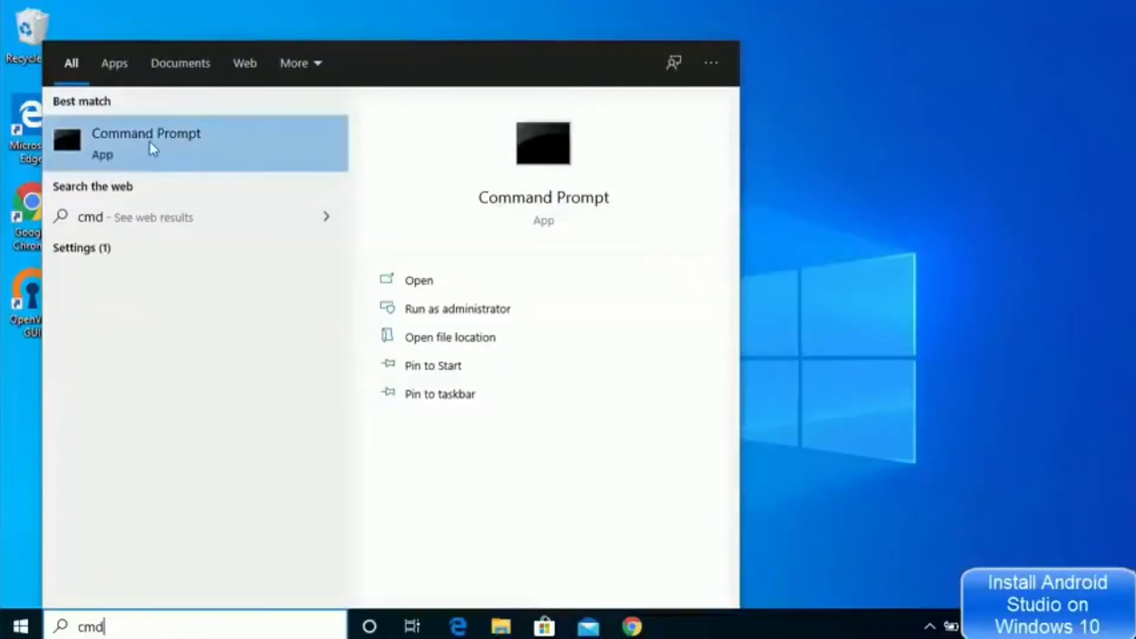
pyautogui.click(158, 144)
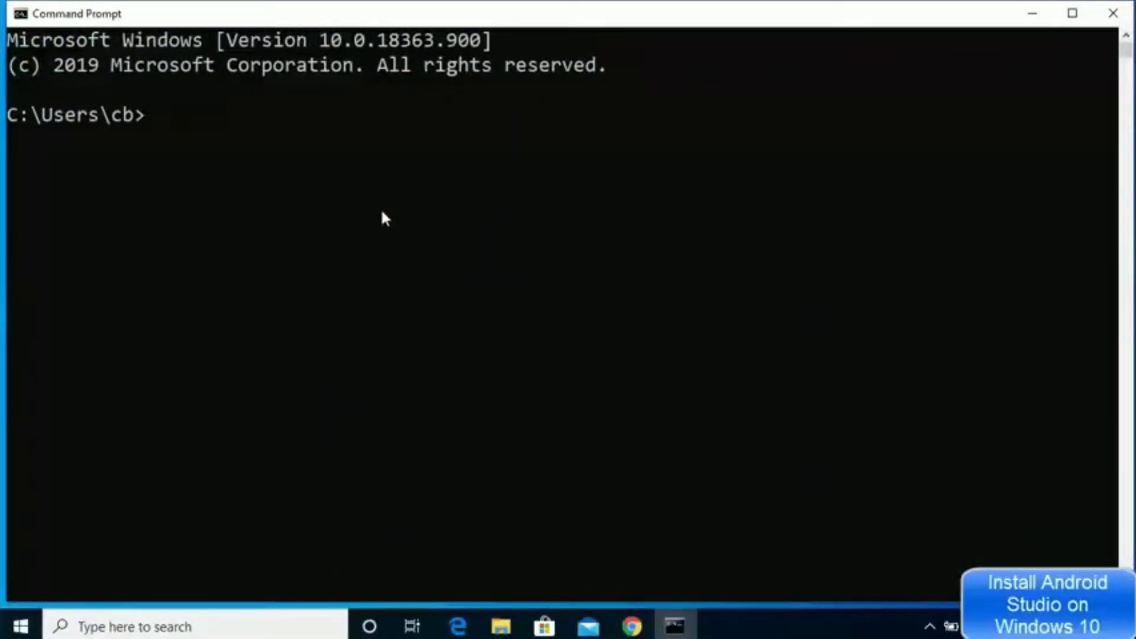
pyautogui.write('java -version')
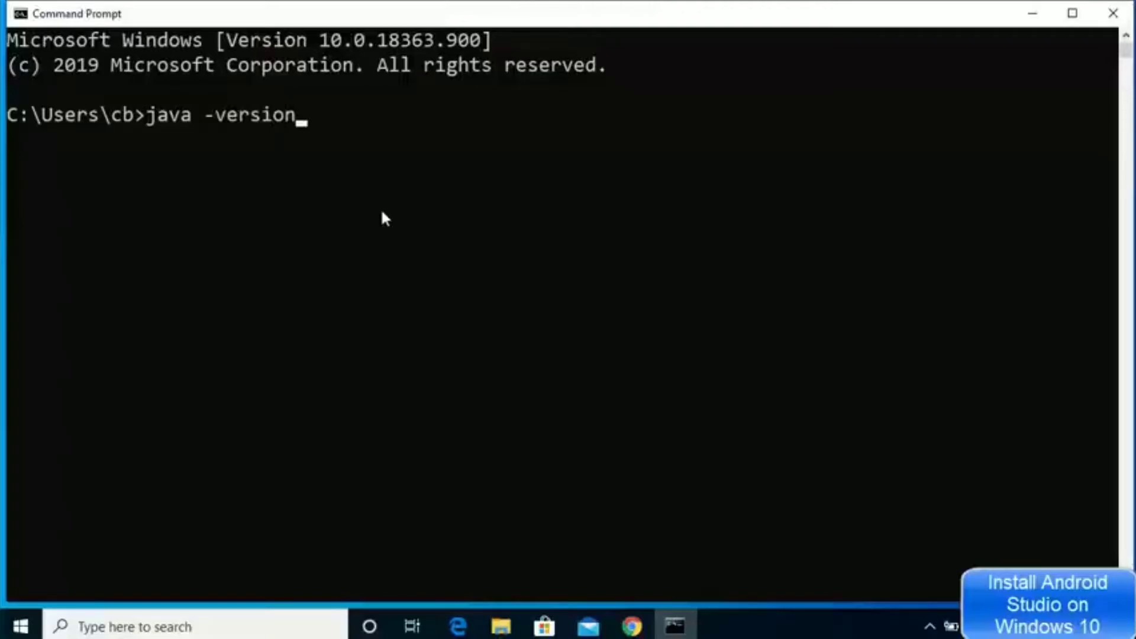
pyautogui.press('Return')
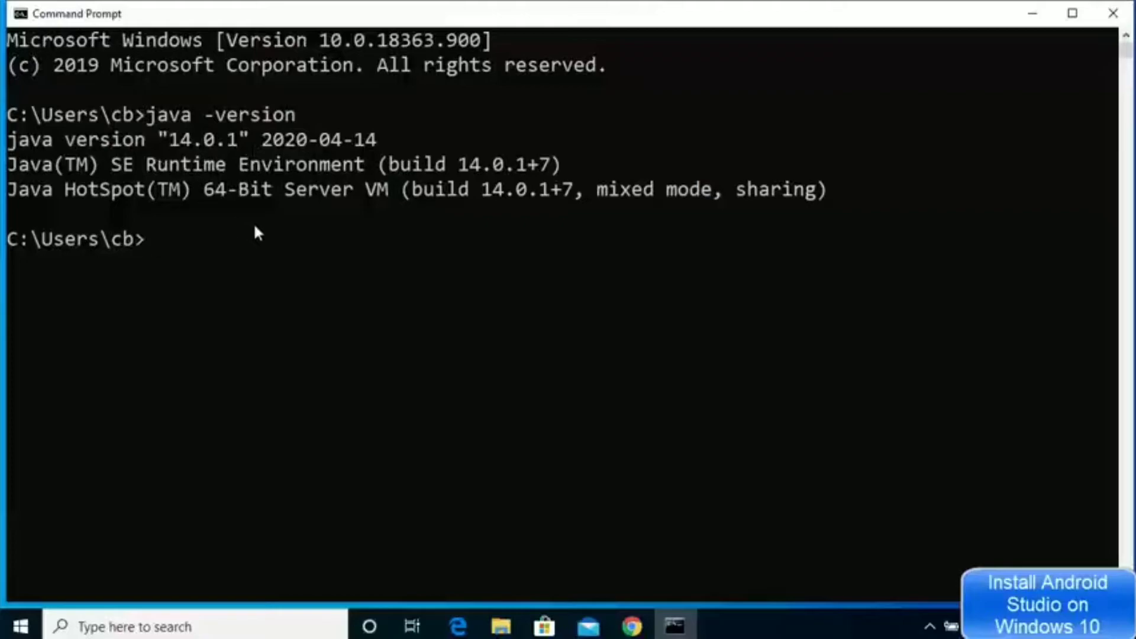
# - Check the Java compiler's version with javac -version
pyautogui.write('javac')
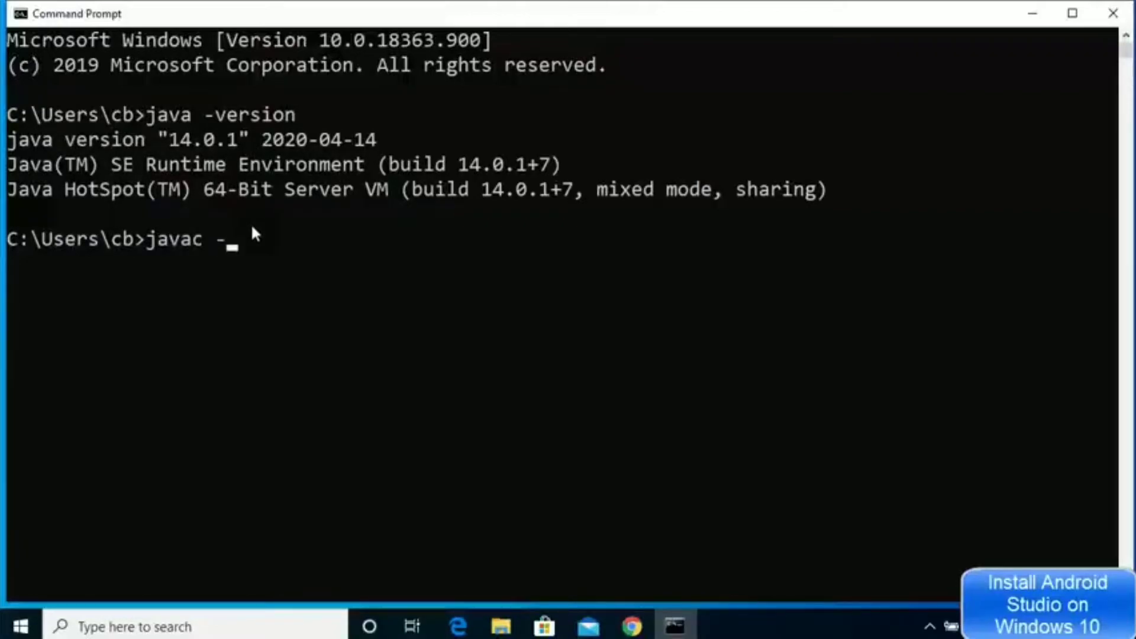
pyautogui.write(' -version')
pyautogui.press('Return')
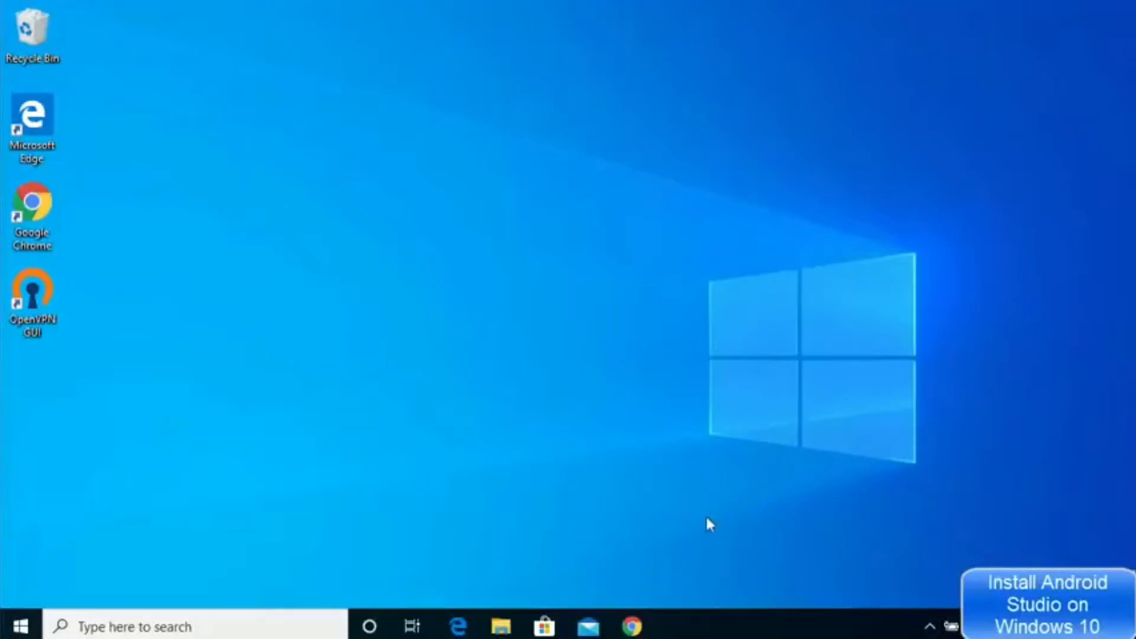
# - Switch to Chrome and open the "Download Android Studio and SDK tools" result from developer.android.com/studio
pyautogui.click(632, 626)
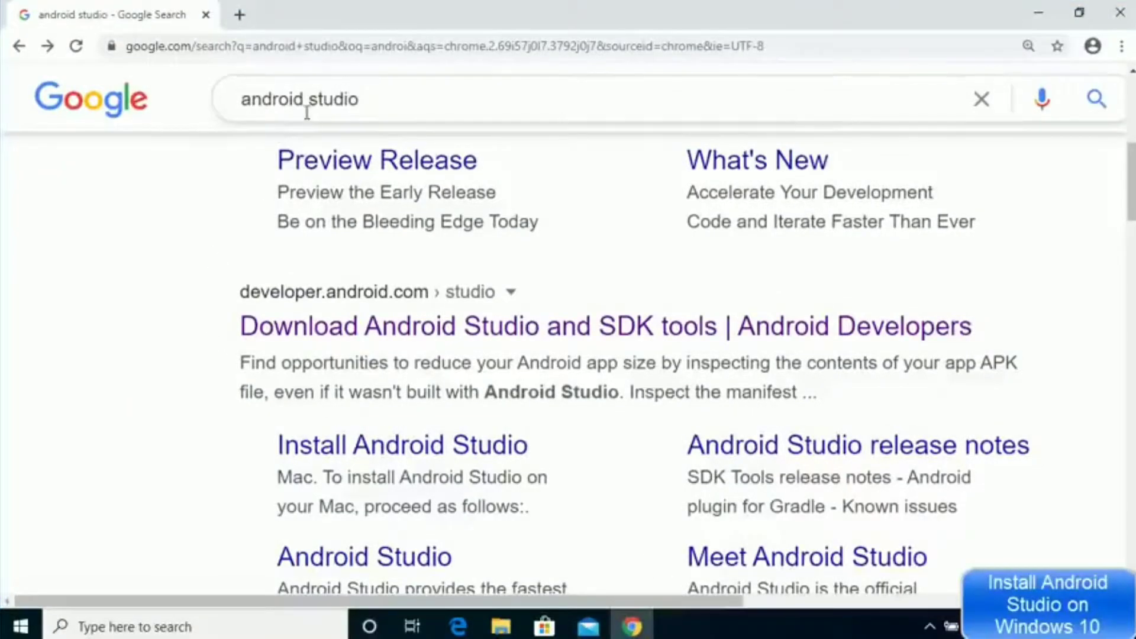
pyautogui.scroll(5, 231, 225)
pyautogui.scroll(2, 230, 231)
pyautogui.scroll(-6, 230, 233)
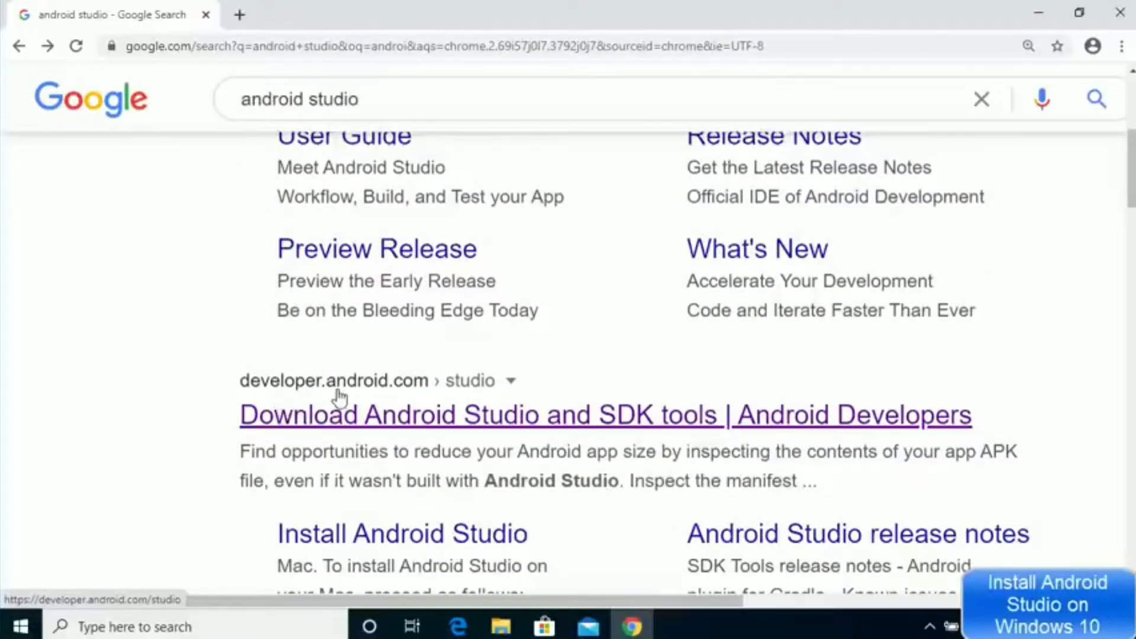
pyautogui.click(445, 414)
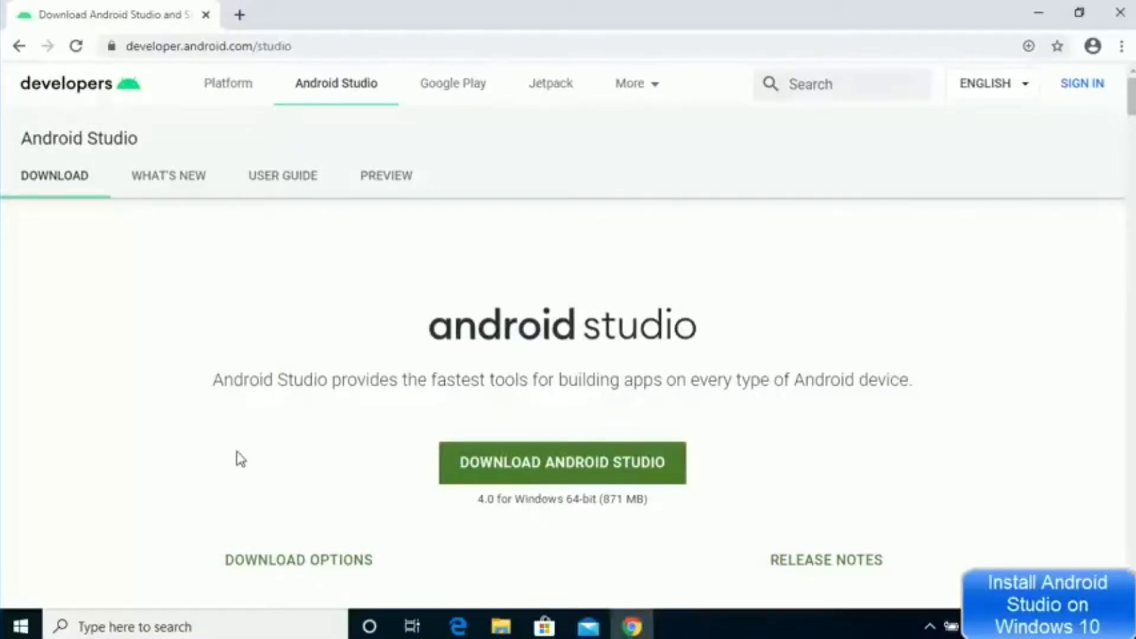
# - Download Android Studio 4.0 for Windows 64-bit (android-studio-ide-193.6514223-windows.exe), agreeing to the terms and conditions
pyautogui.scroll(-20, 197, 448)
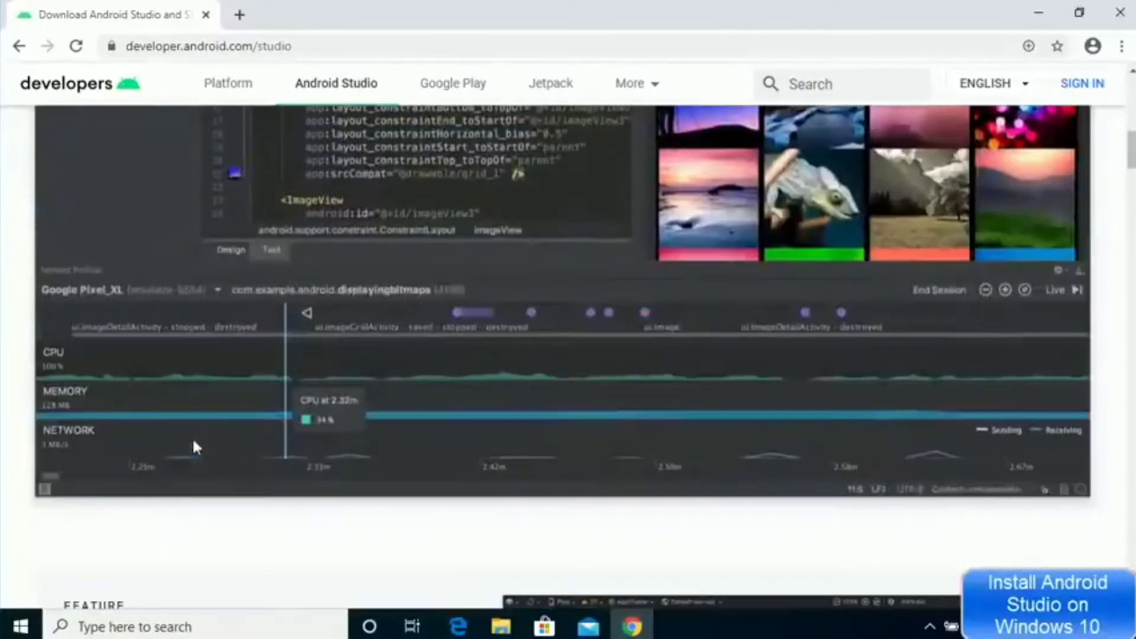
pyautogui.scroll(-20, 193, 442)
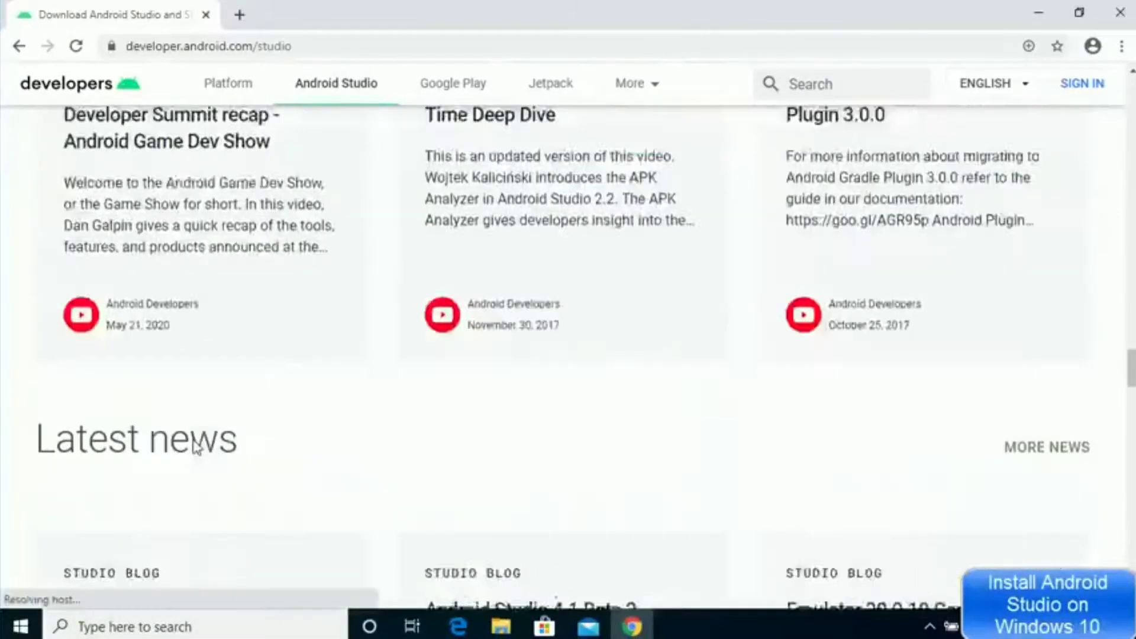
pyautogui.scroll(-15, 197, 447)
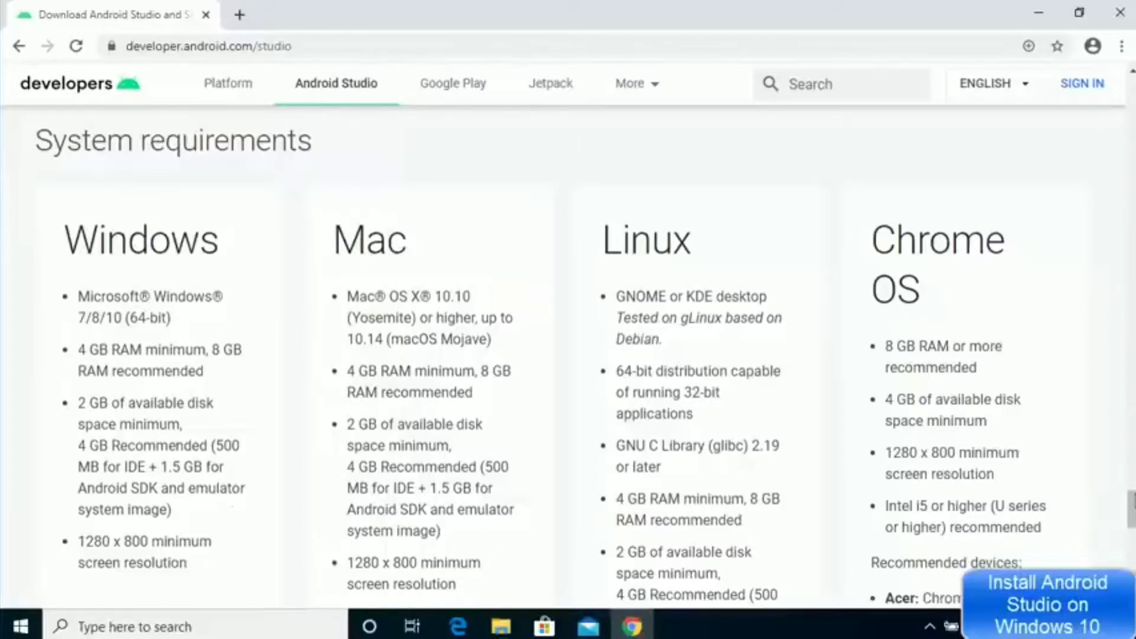
pyautogui.moveTo(1130, 501); pyautogui.dragTo(1123, 110)
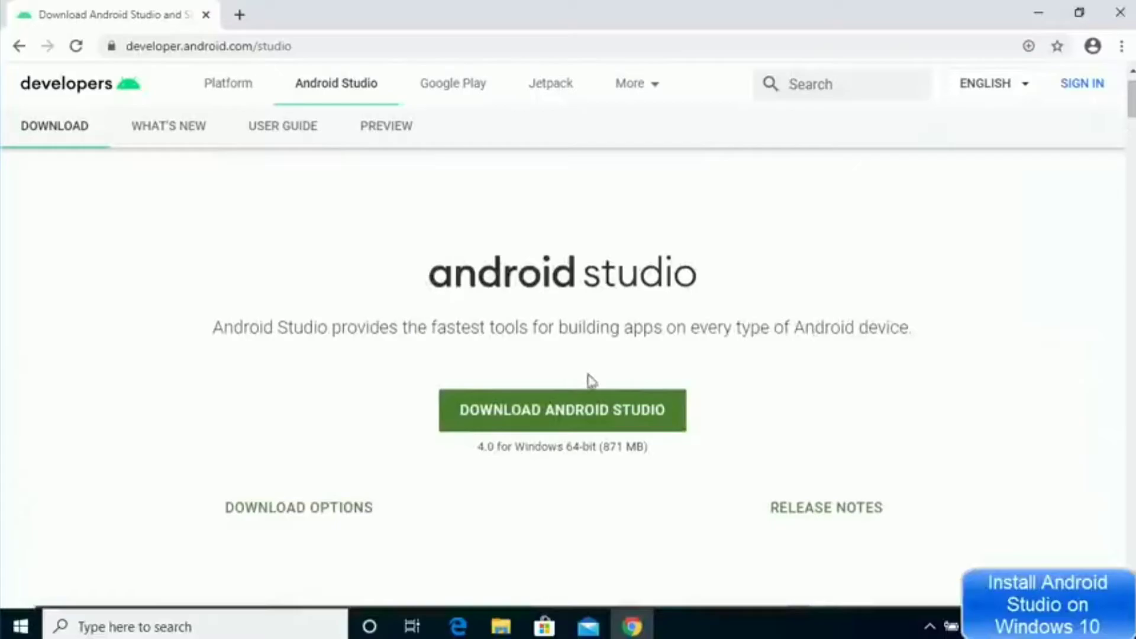
pyautogui.click(539, 424)
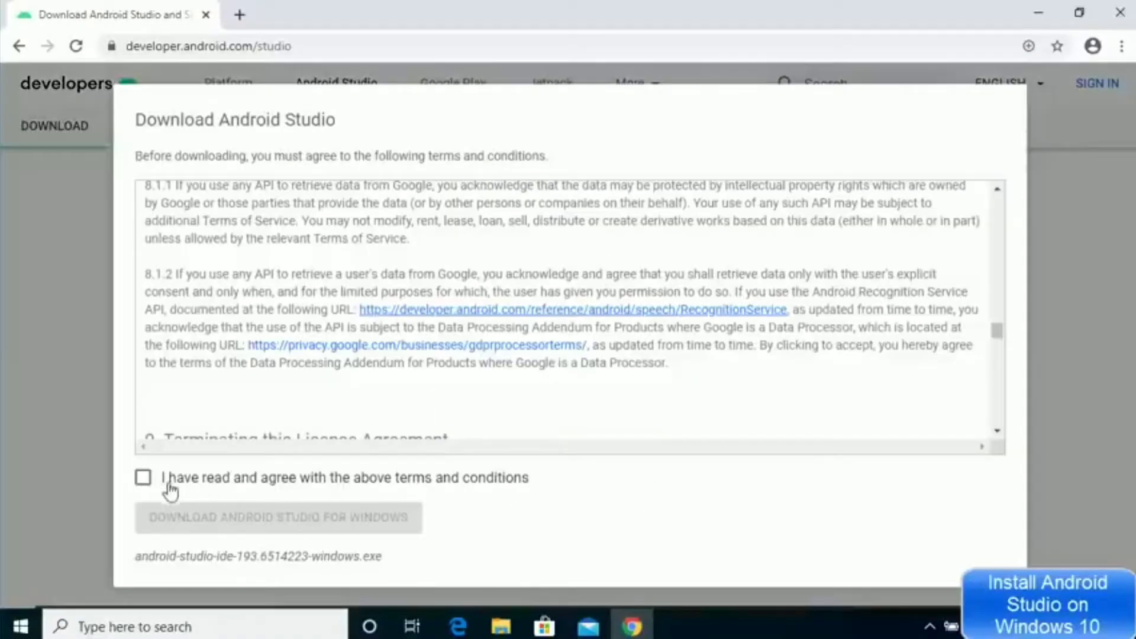
pyautogui.click(144, 477)
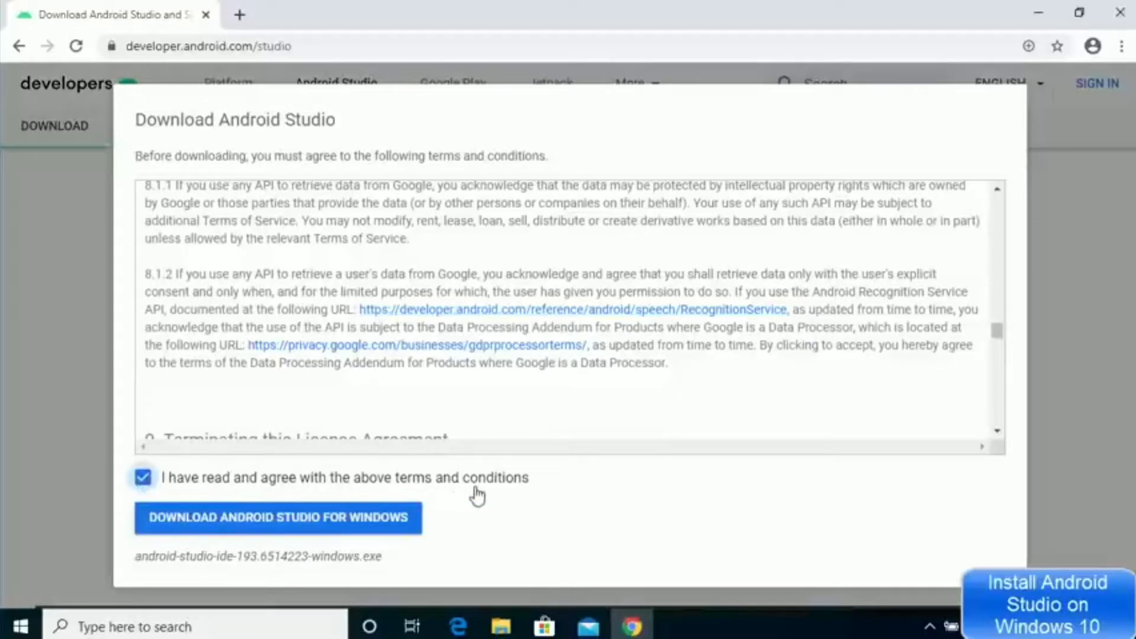
pyautogui.click(281, 531)
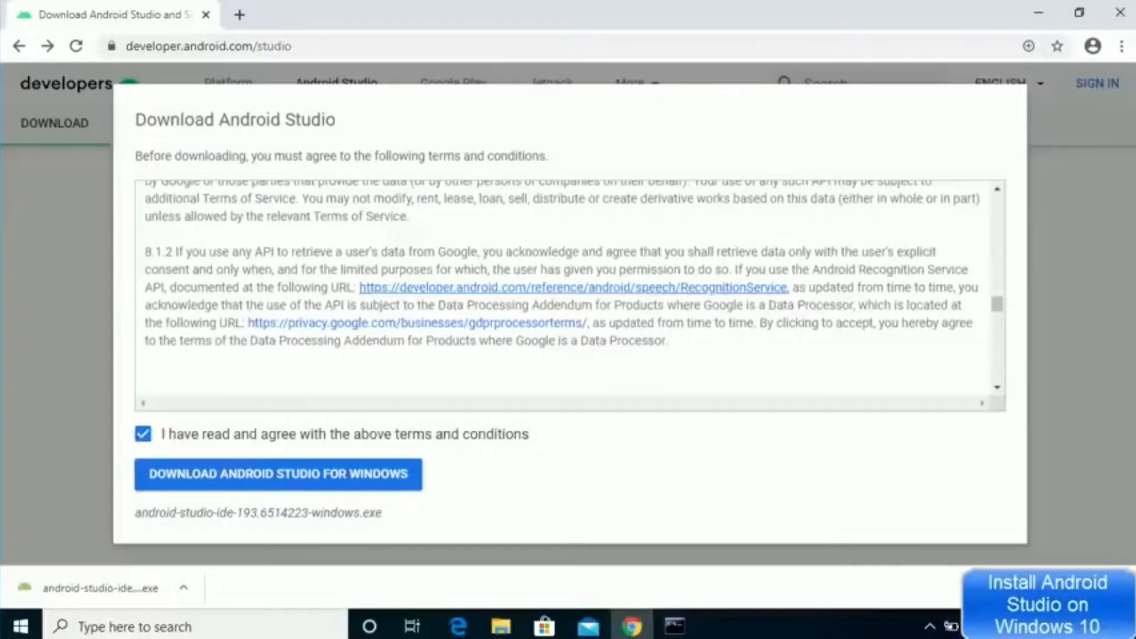
# - Run the downloaded Android Studio installer, minimise the windows covering the desktop and allow it to make changes to the device
pyautogui.click(131, 591)
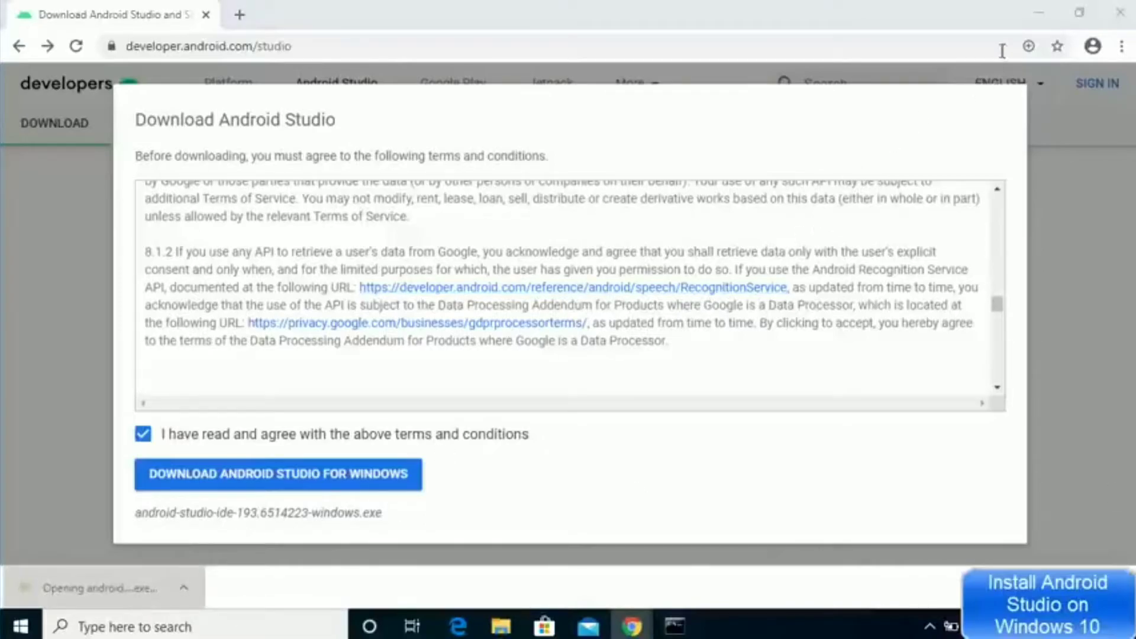
pyautogui.click(1033, 24)
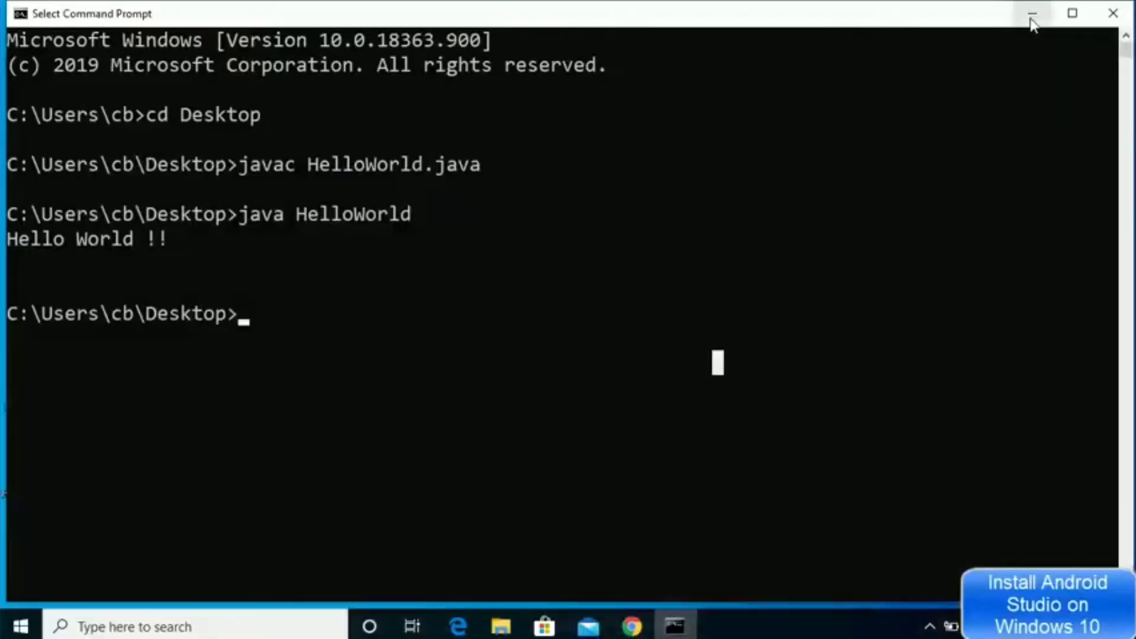
pyautogui.click(1031, 22)
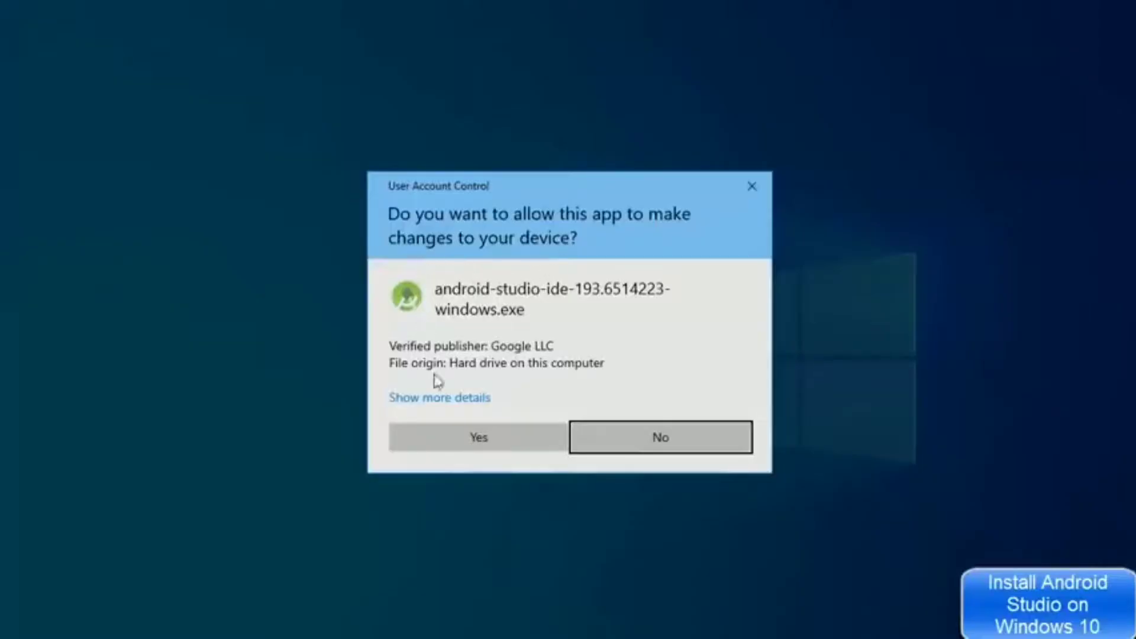
pyautogui.click(455, 445)
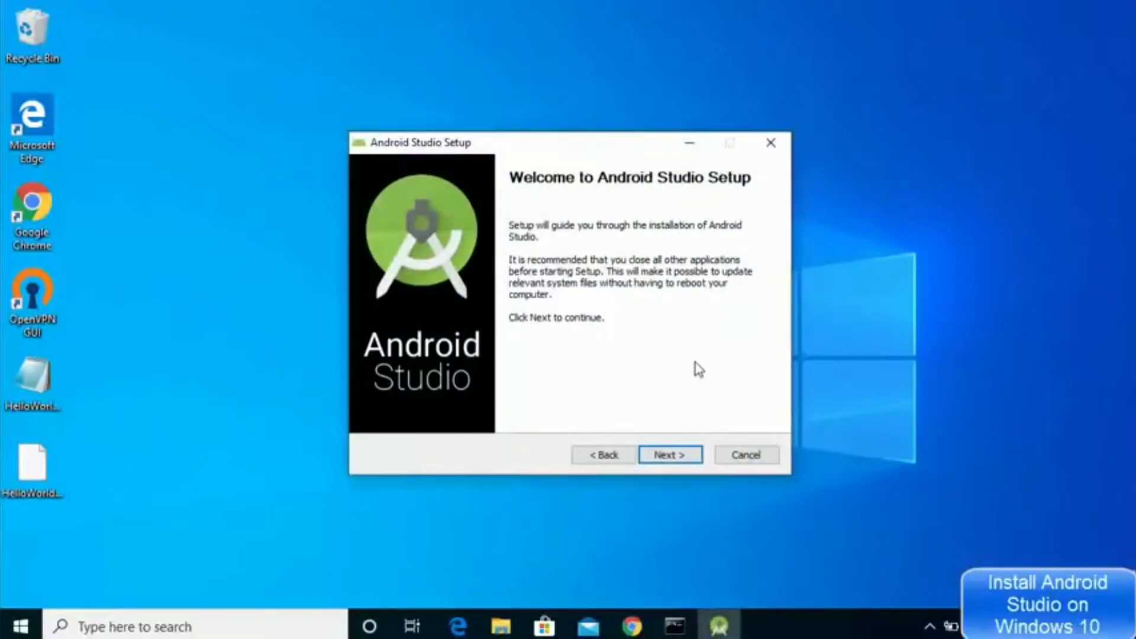
# - Install Android Studio with Android Virtual Device in C:\Program Files\Android\Android Studio, using the Android Studio Start Menu folder
pyautogui.click(660, 459)
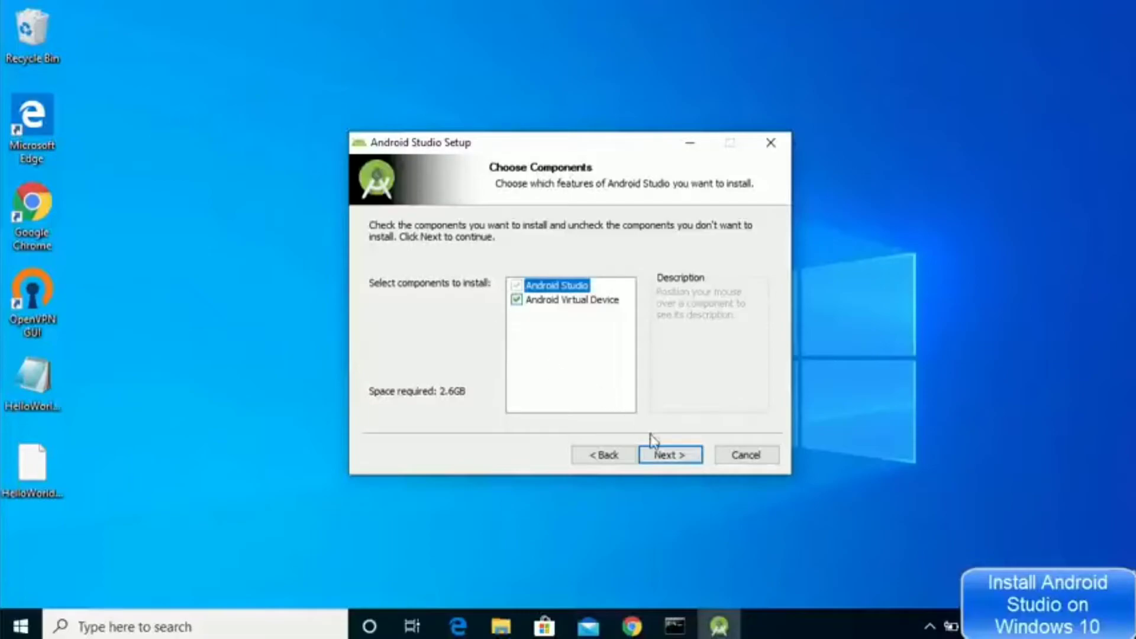
pyautogui.click(665, 456)
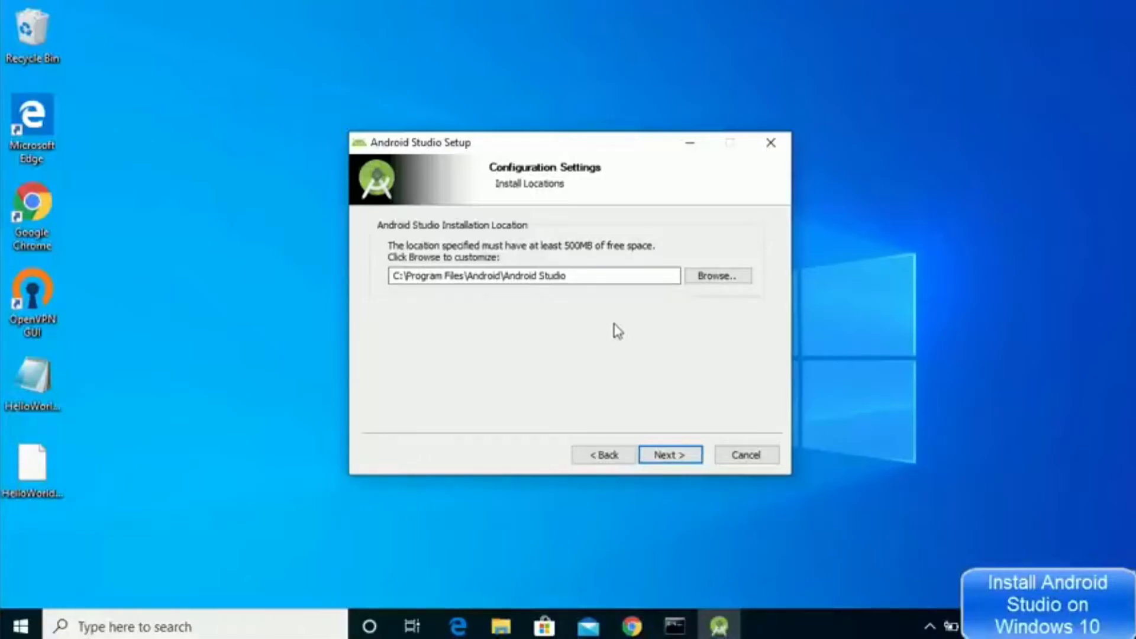
pyautogui.click(660, 456)
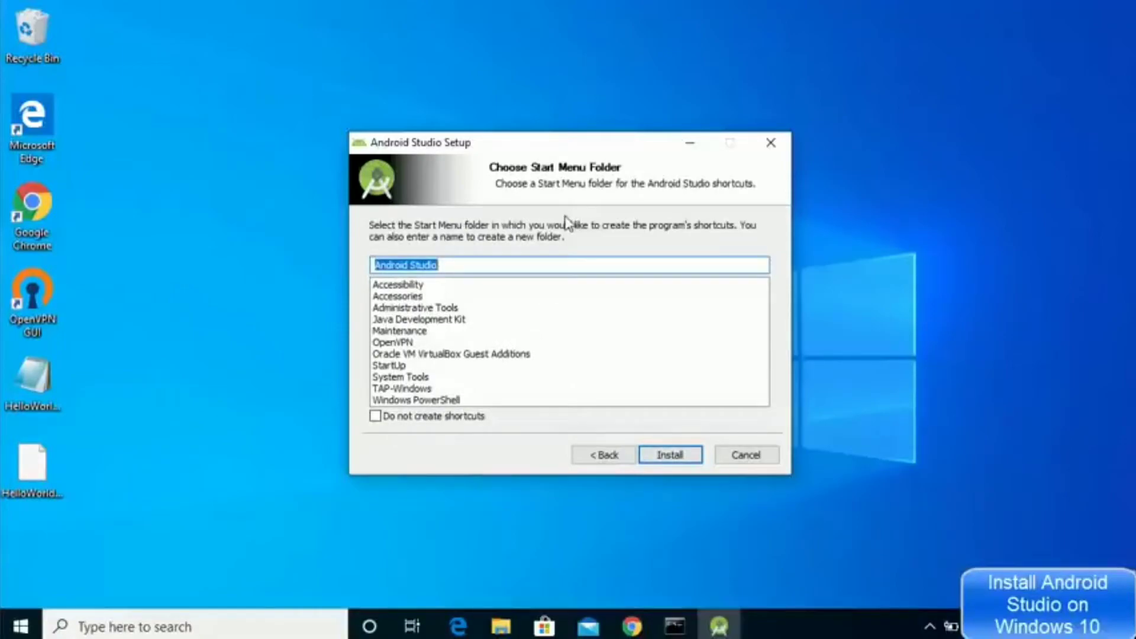
pyautogui.click(663, 460)
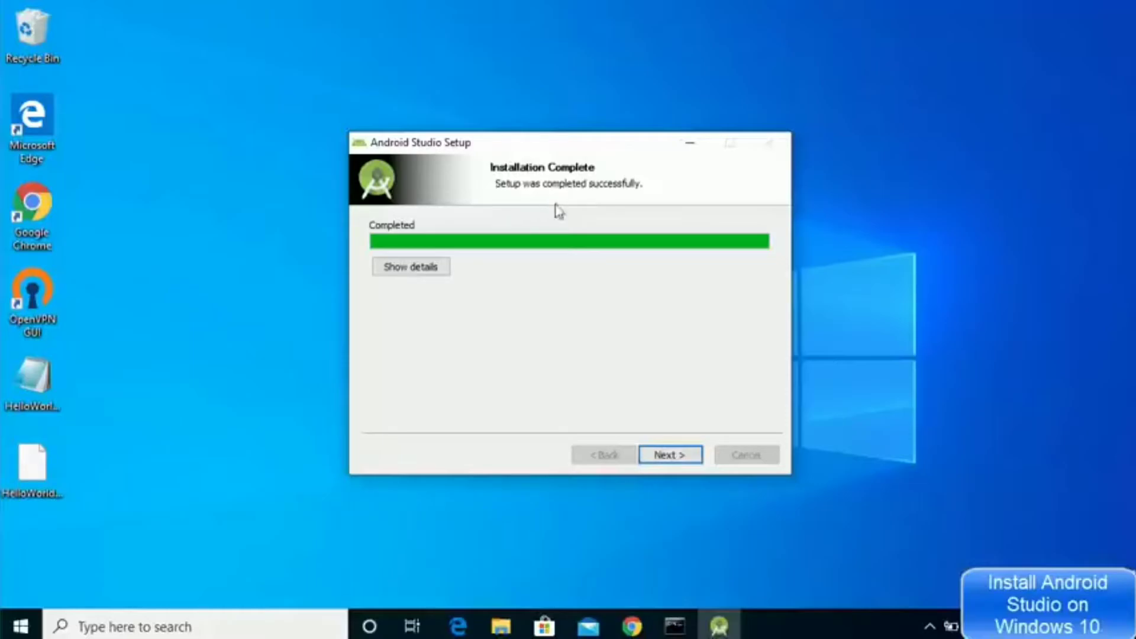
pyautogui.click(657, 459)
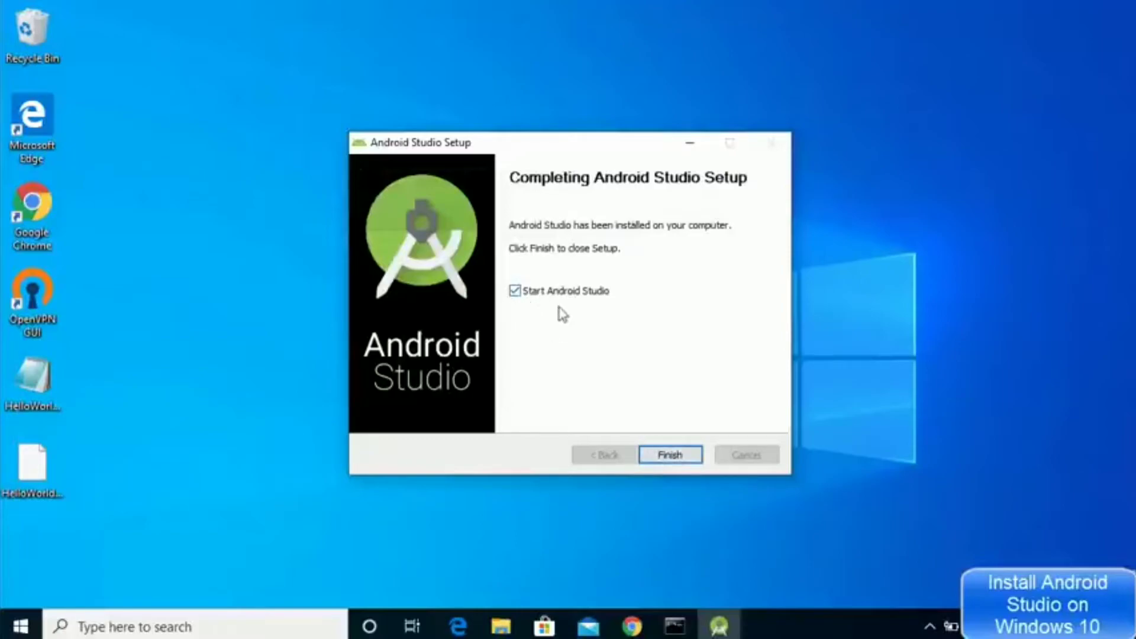
# - Finish setup by starting Android Studio without importing settings, and decline to send usage statistics to Google
pyautogui.click(670, 456)
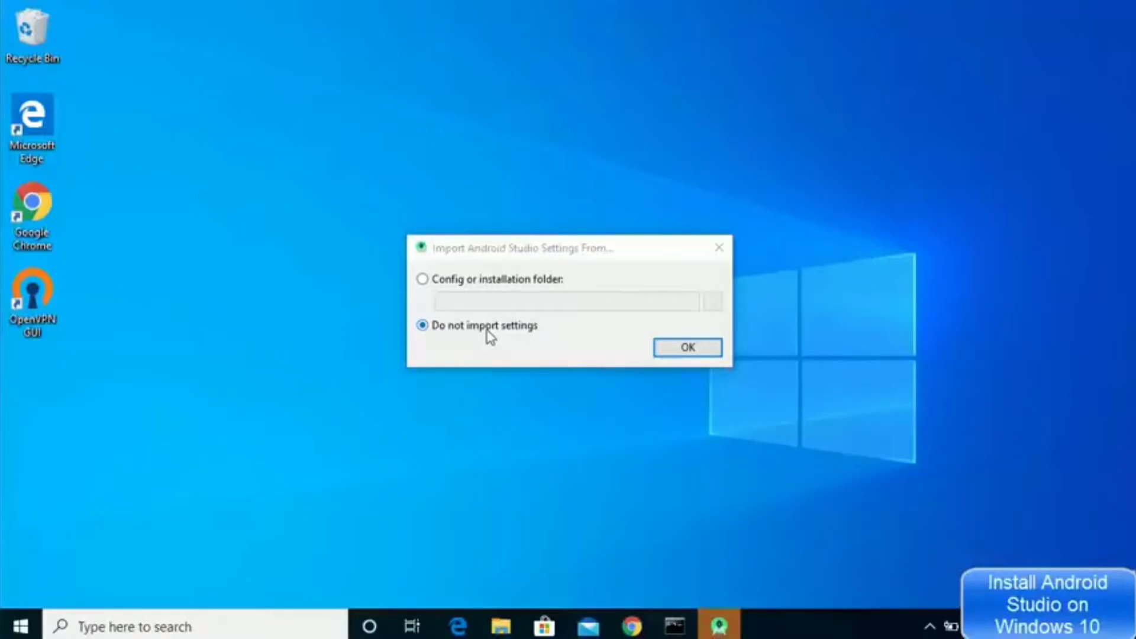
pyautogui.click(694, 357)
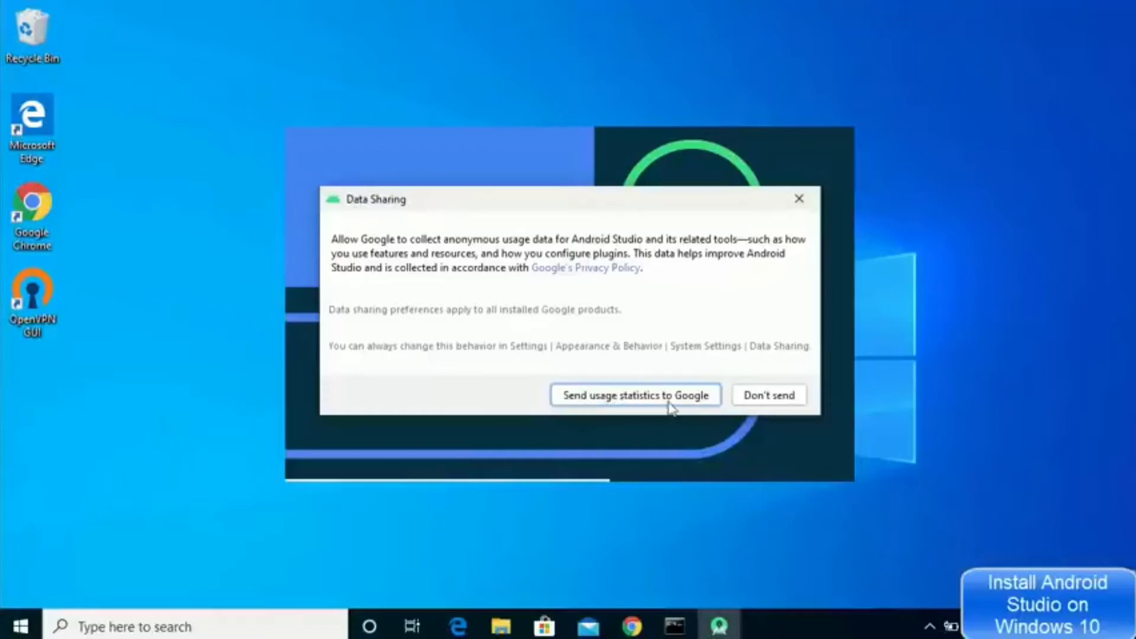
pyautogui.click(758, 398)
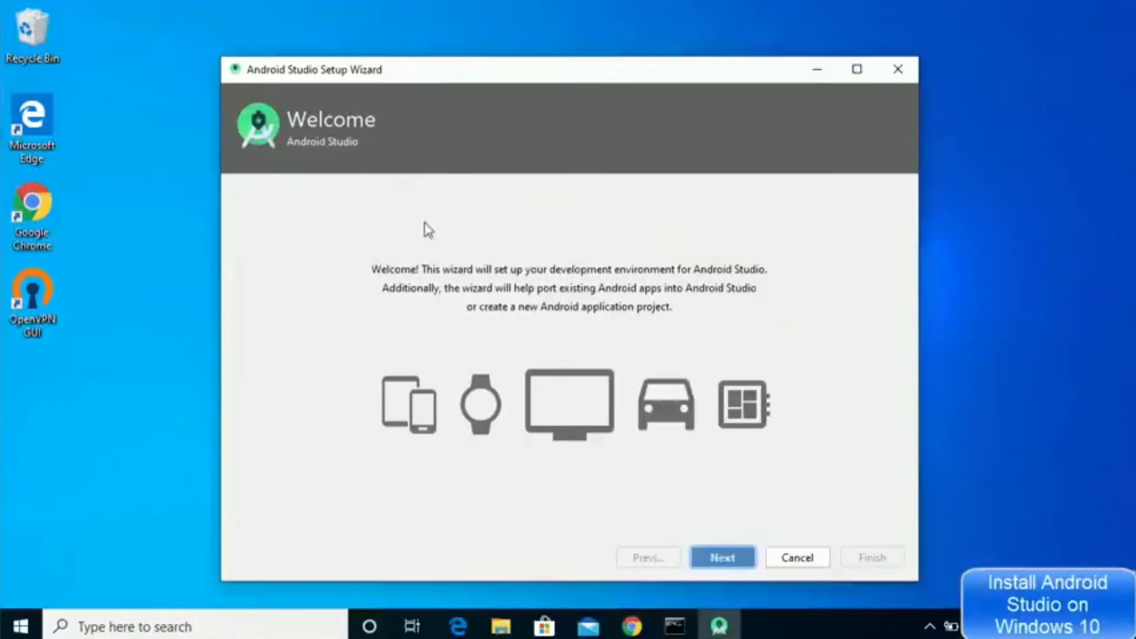
# - Choose the Standard install type, preview the Darcula theme and settle on the Light UI theme
pyautogui.click(718, 559)
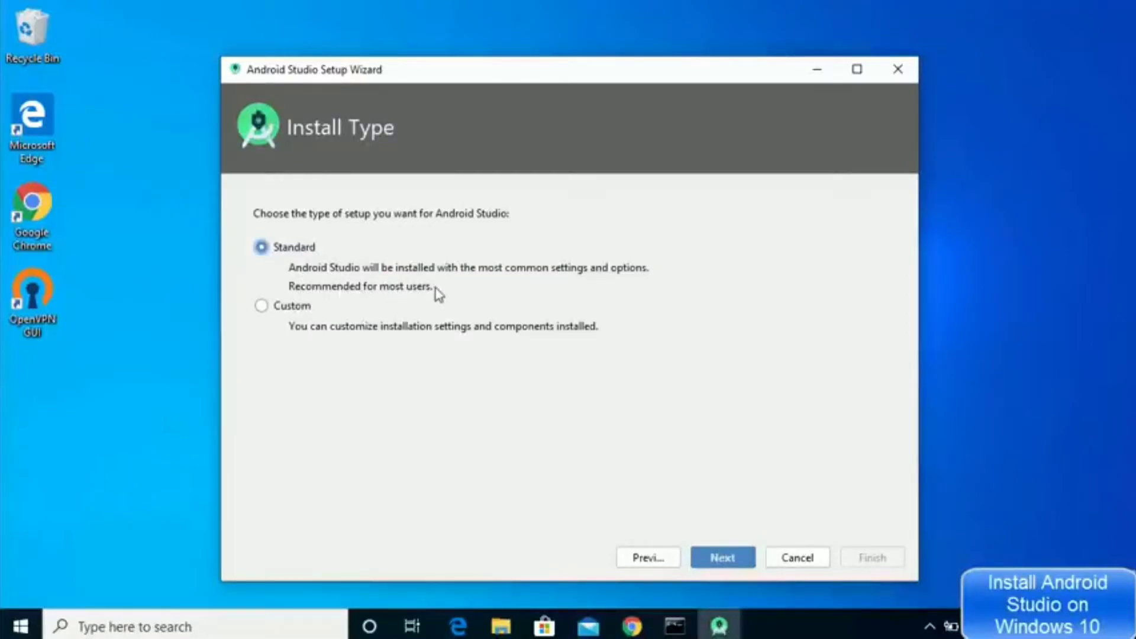
pyautogui.click(724, 559)
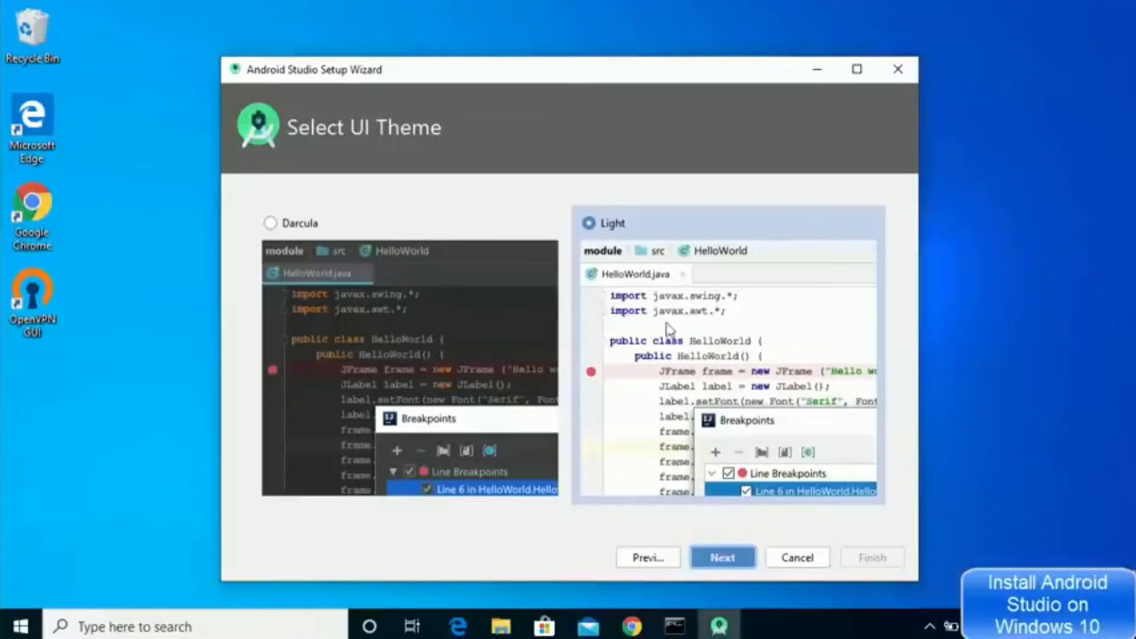
pyautogui.click(271, 223)
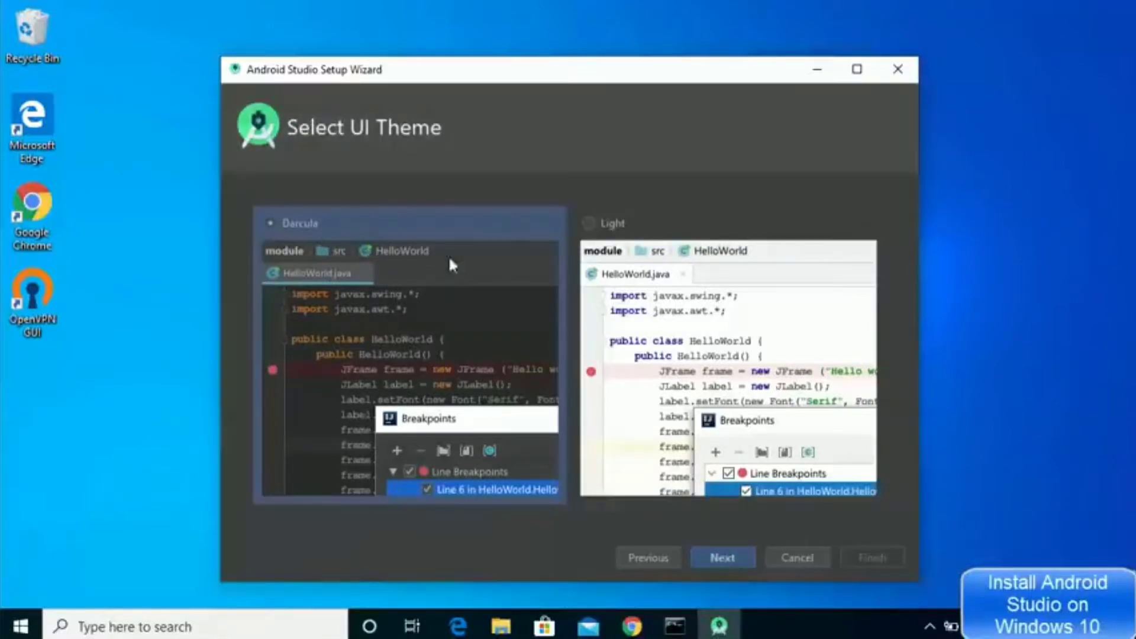
pyautogui.click(588, 224)
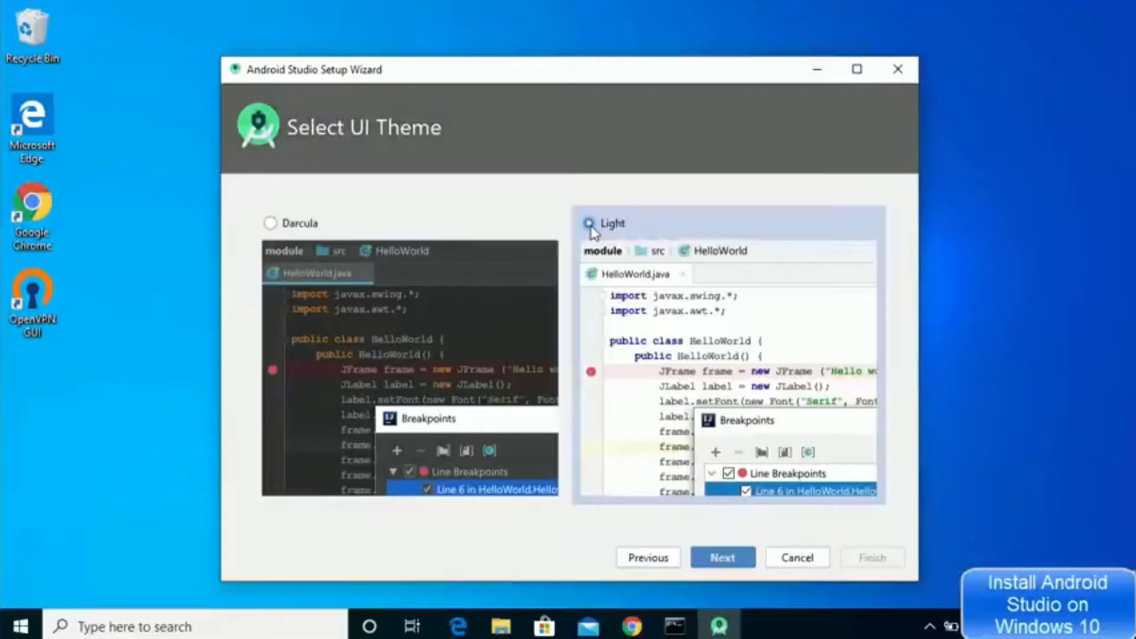
pyautogui.click(732, 562)
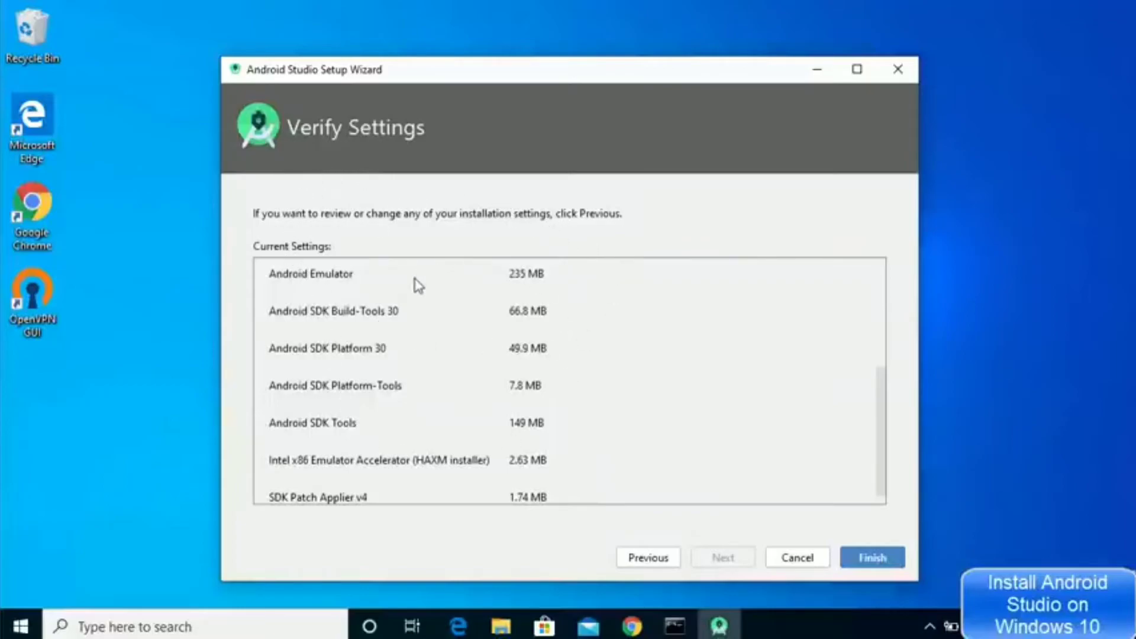
# - Review the SDK settings and components to download, let them install and finish the setup wizard
pyautogui.scroll(6, 418, 285)
pyautogui.scroll(-7, 418, 287)
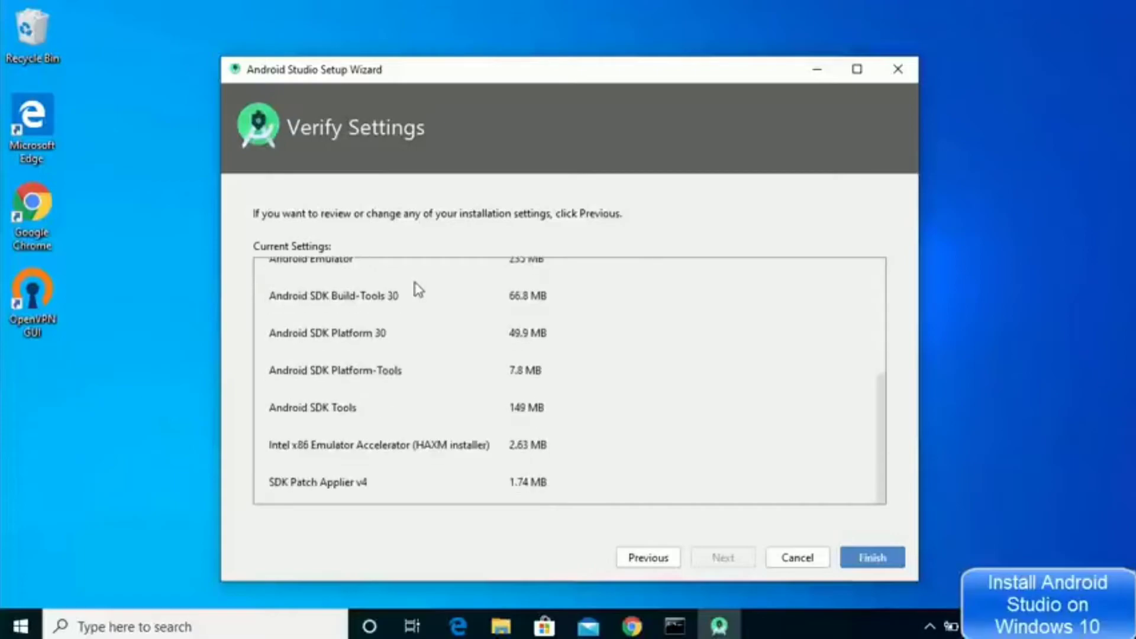
pyautogui.scroll(6, 418, 291)
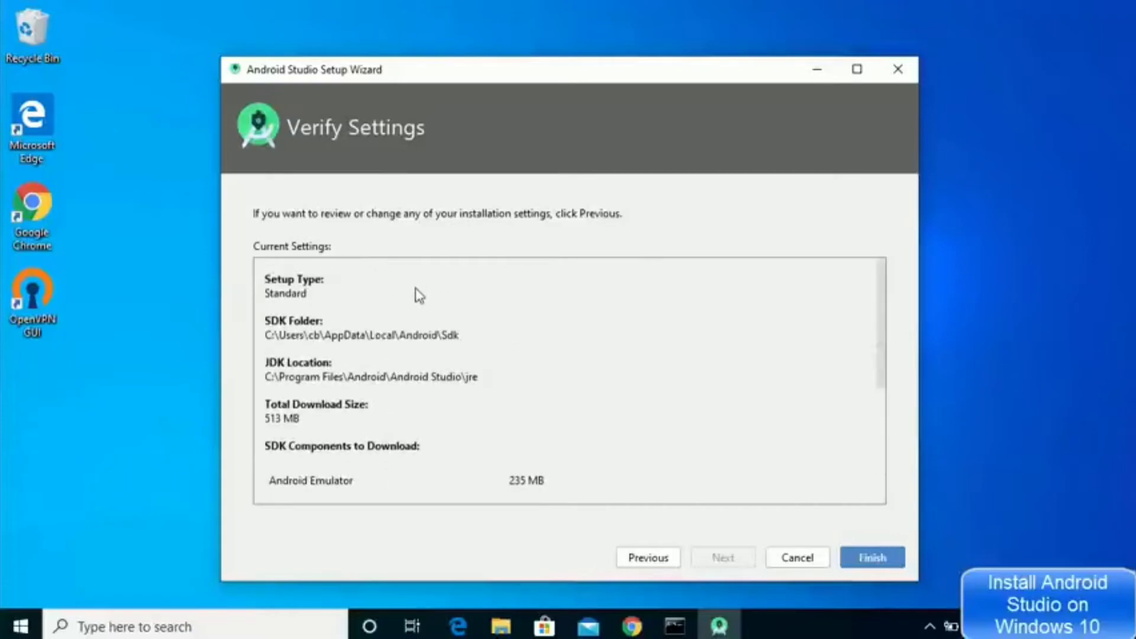
pyautogui.scroll(-7, 415, 295)
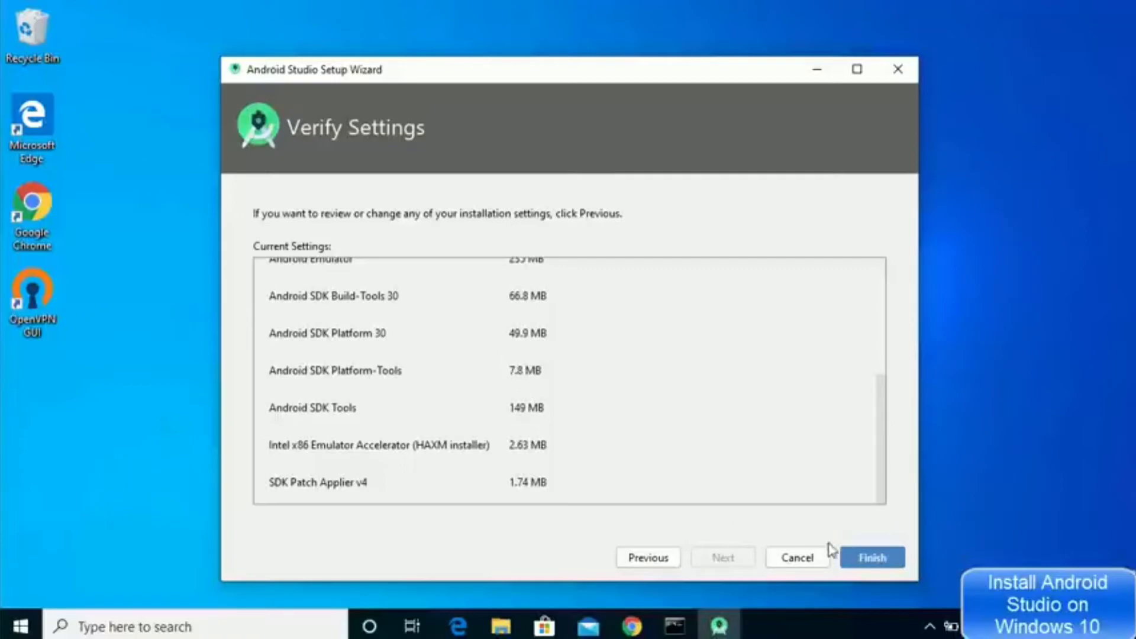
pyautogui.click(865, 558)
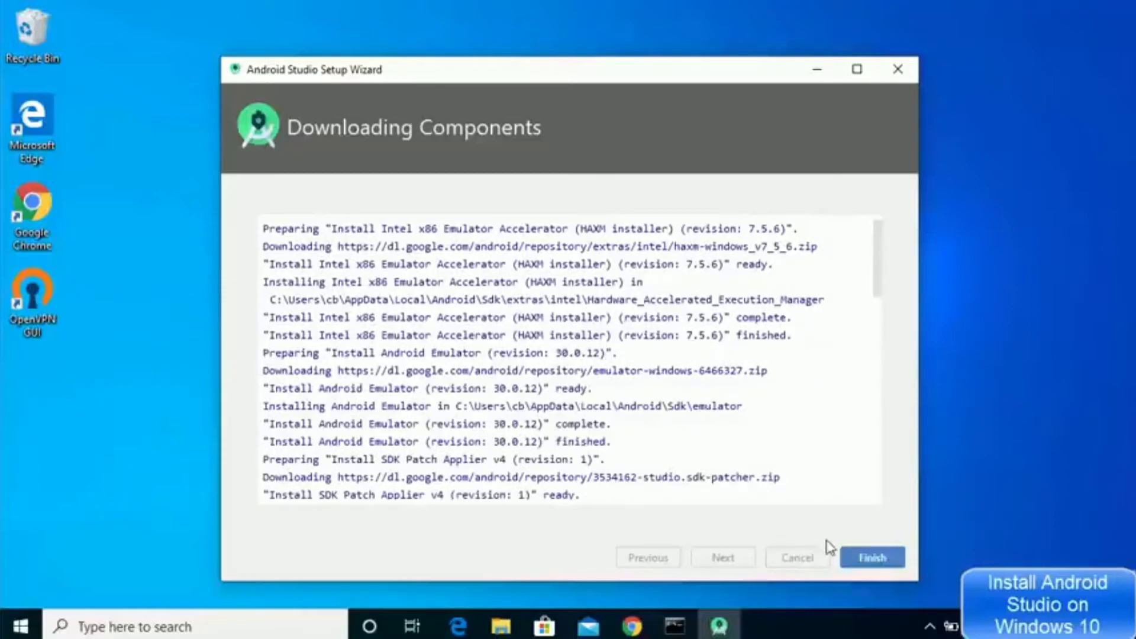
pyautogui.click(865, 562)
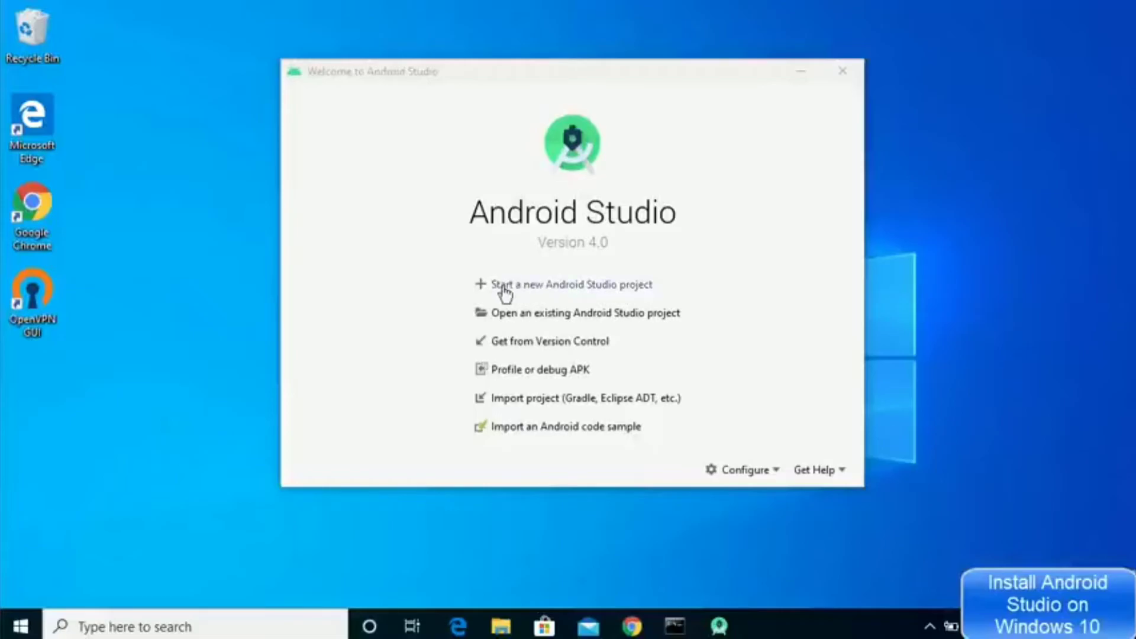
# - Start a new Android Studio project, browse the template categories and choose the Phone and Tablet Empty Activity template
pyautogui.click(553, 290)
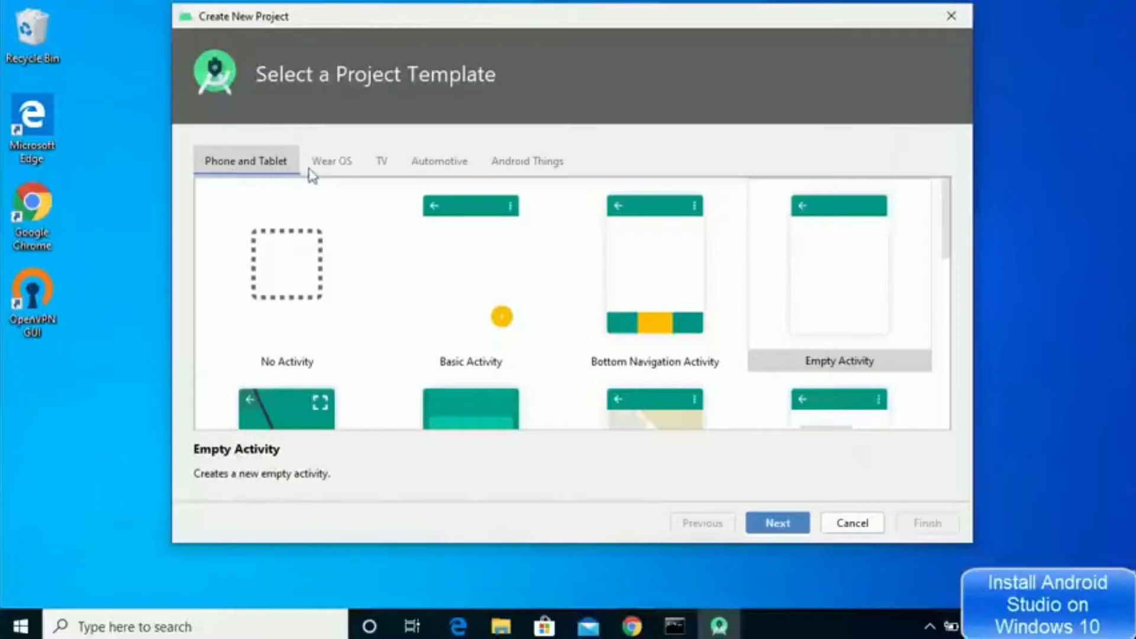
pyautogui.click(381, 164)
pyautogui.click(447, 168)
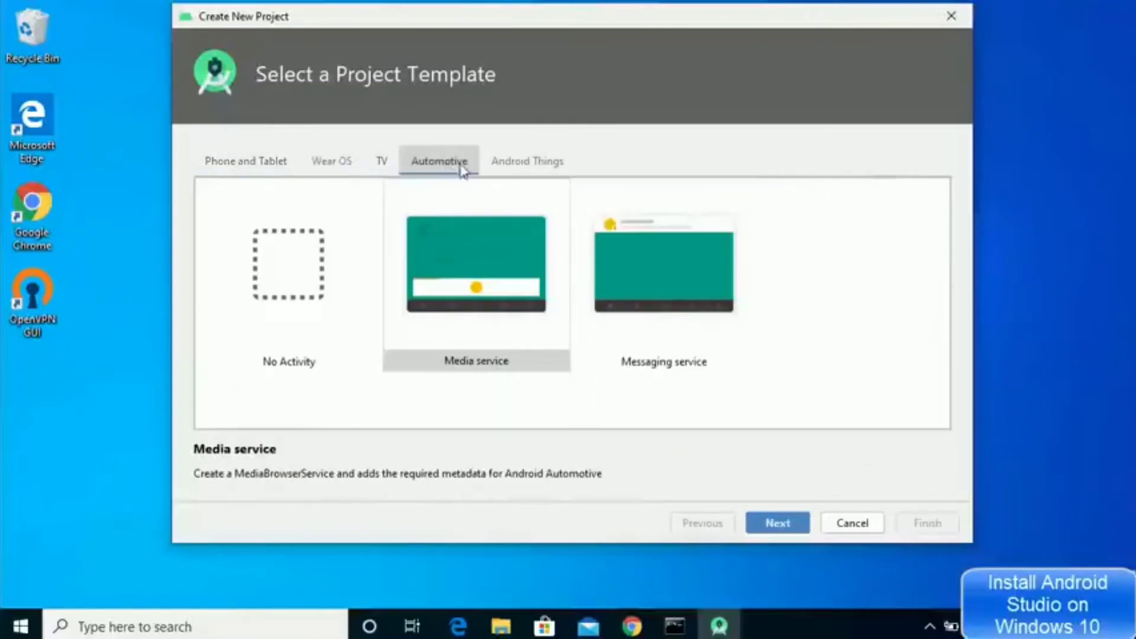
pyautogui.click(517, 169)
pyautogui.click(278, 161)
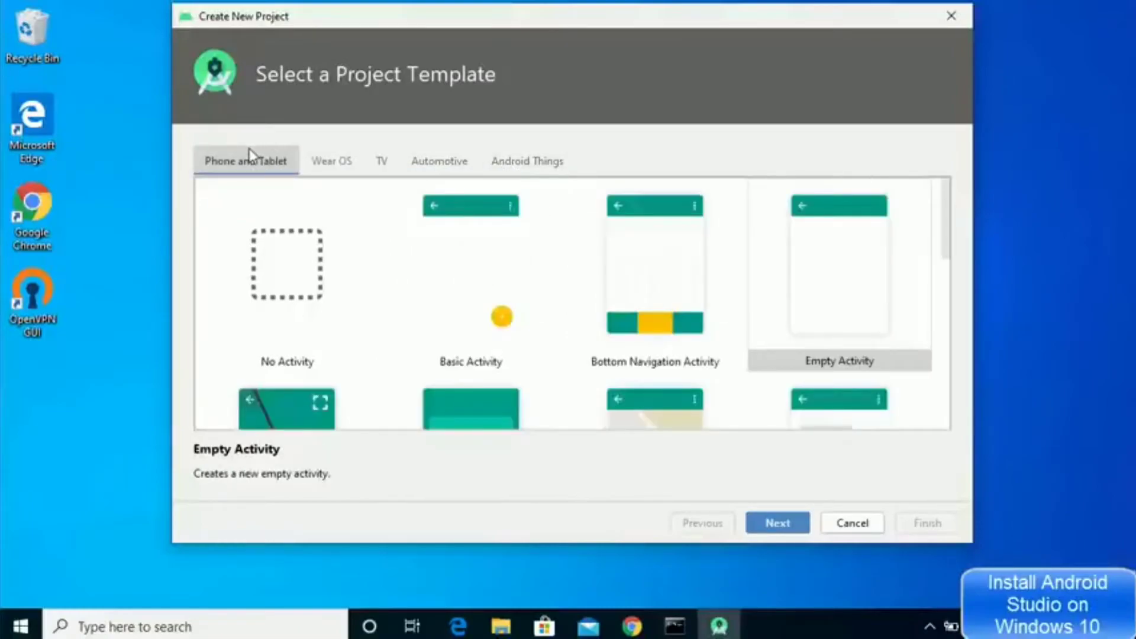
pyautogui.click(762, 278)
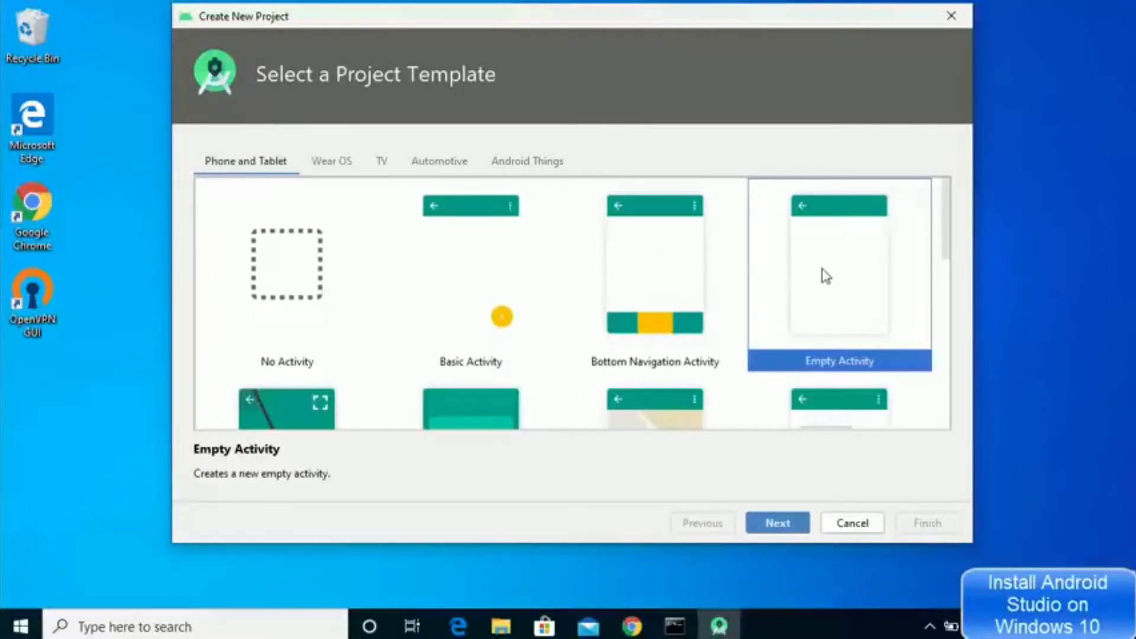
pyautogui.click(764, 524)
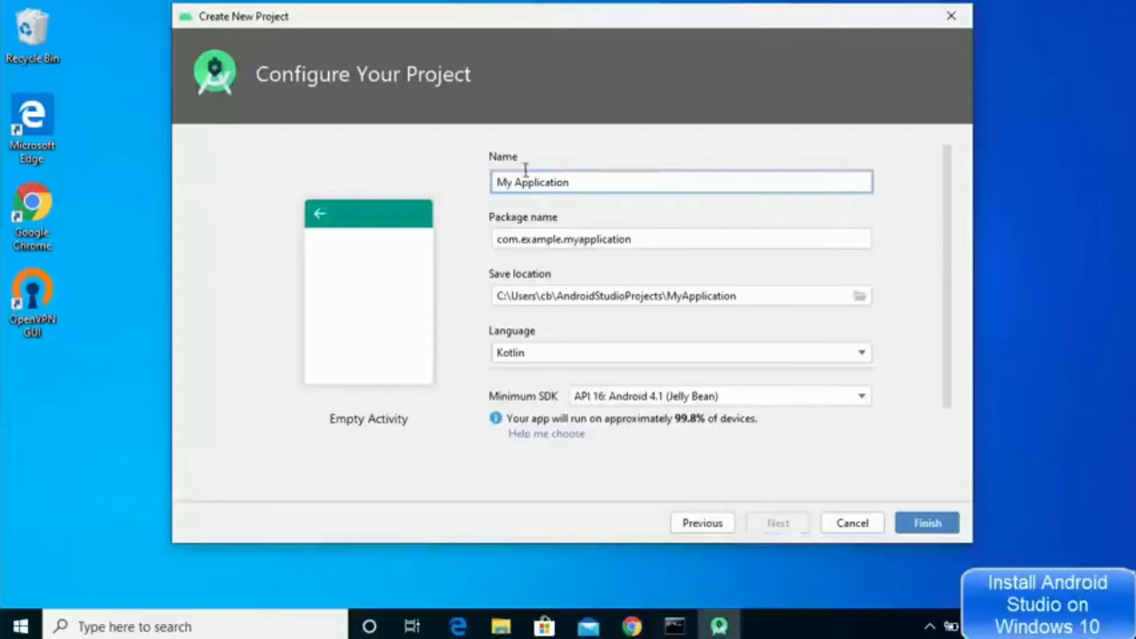
# - Name the project HelloWorld and set its language to Java
pyautogui.moveTo(574, 181); pyautogui.dragTo(467, 181)
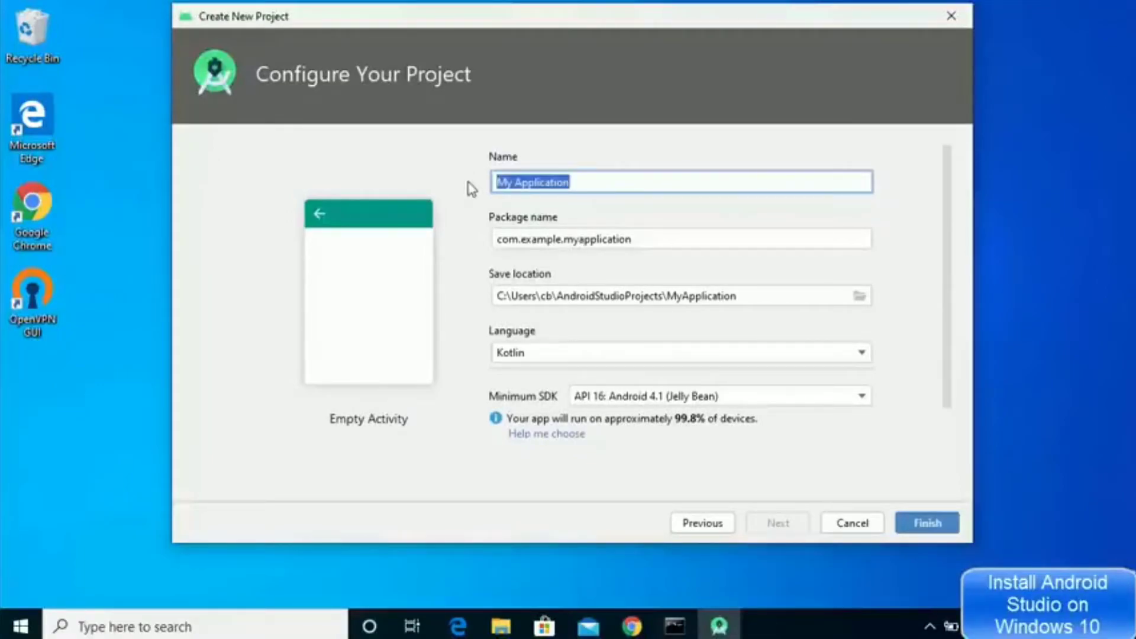
pyautogui.write('HelloW')
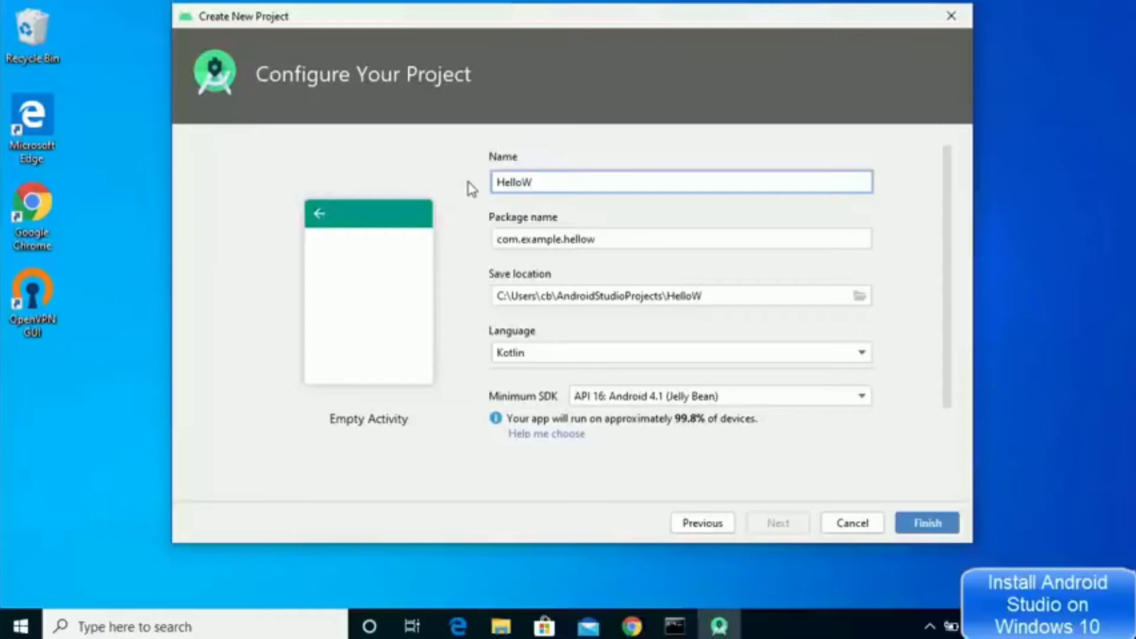
pyautogui.write('orld')
pyautogui.click(520, 357)
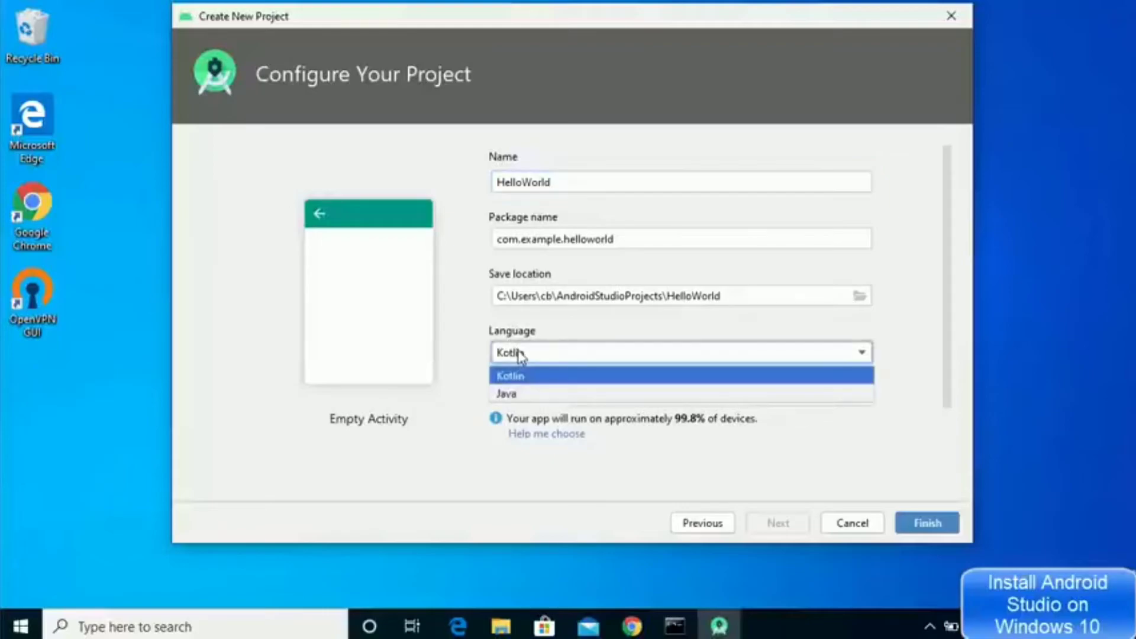
pyautogui.click(525, 397)
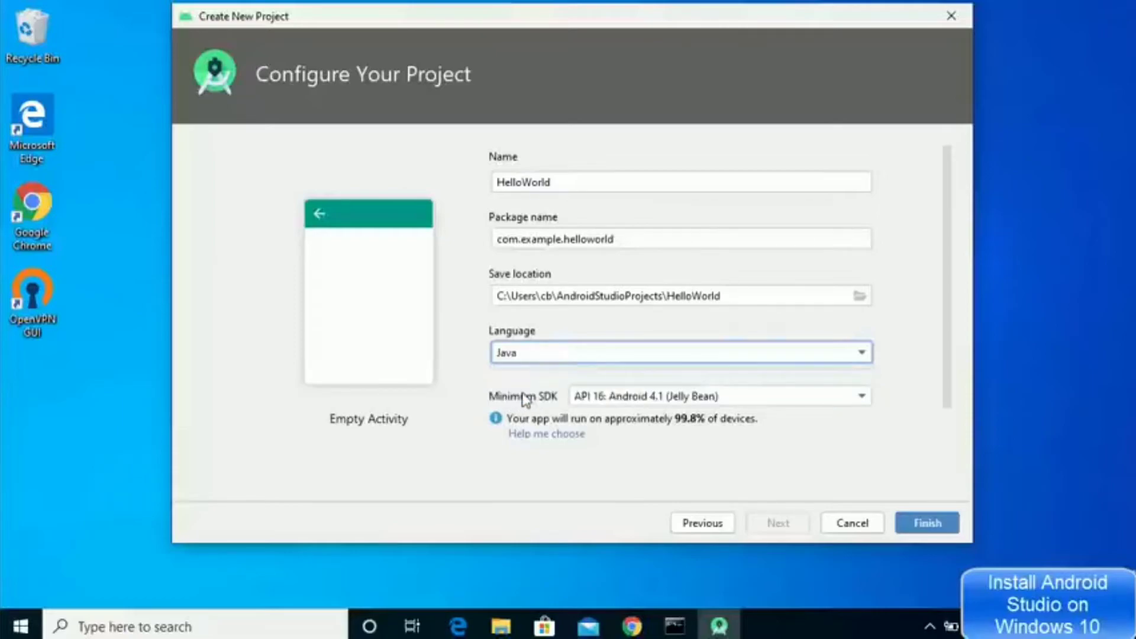
# - Set the project's minimum SDK to API 21: Android 5.0 (Lollipop)
pyautogui.click(591, 402)
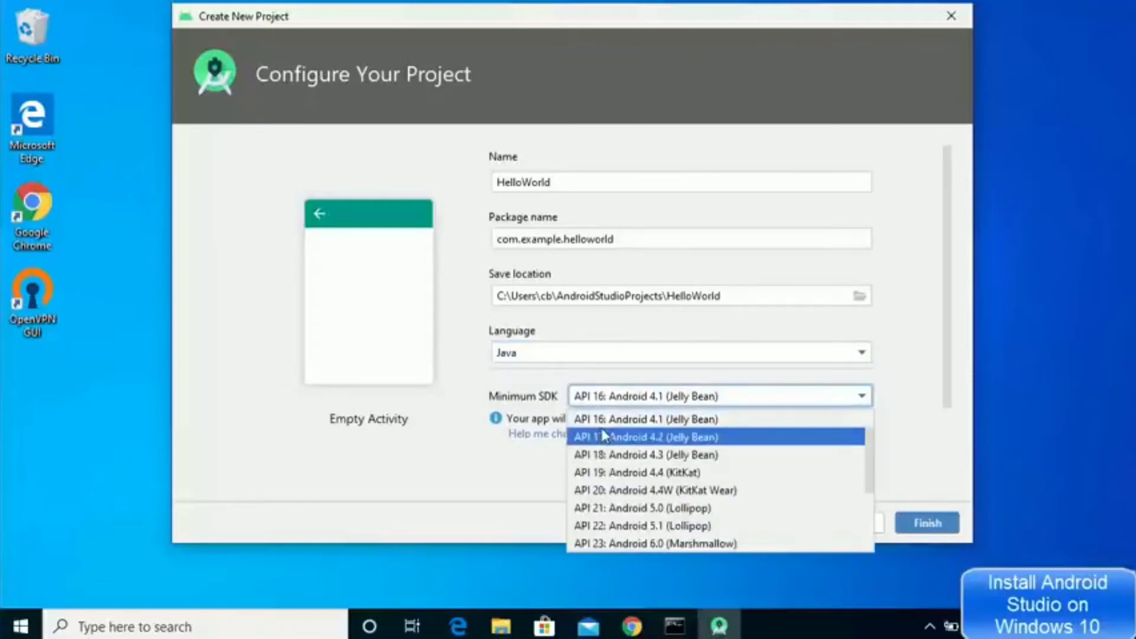
pyautogui.scroll(1, 604, 436)
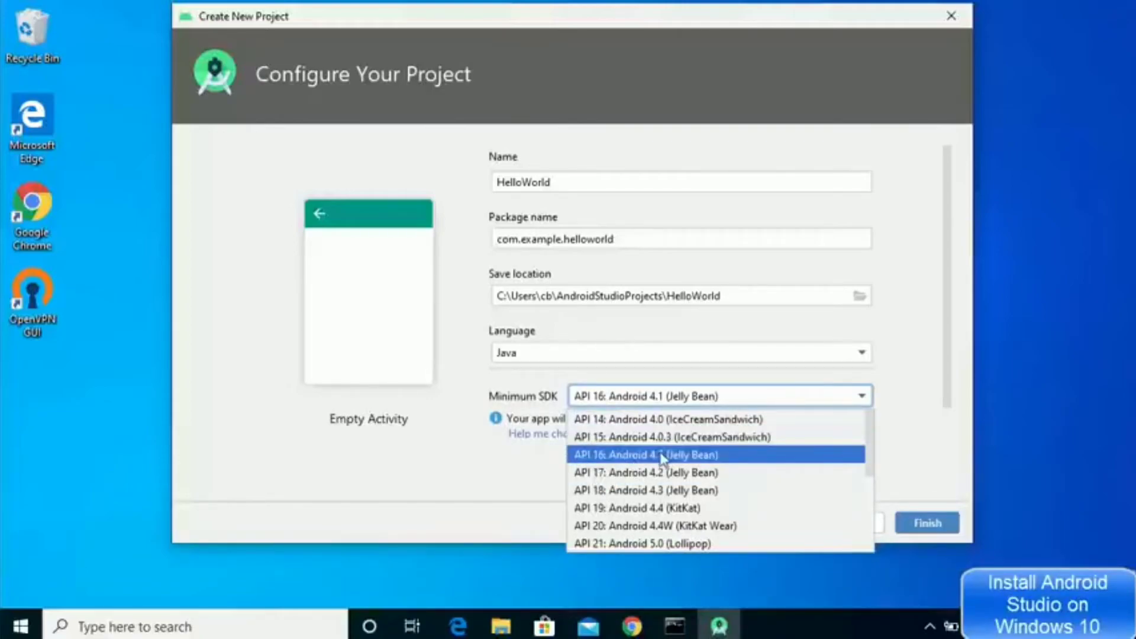
pyautogui.click(633, 542)
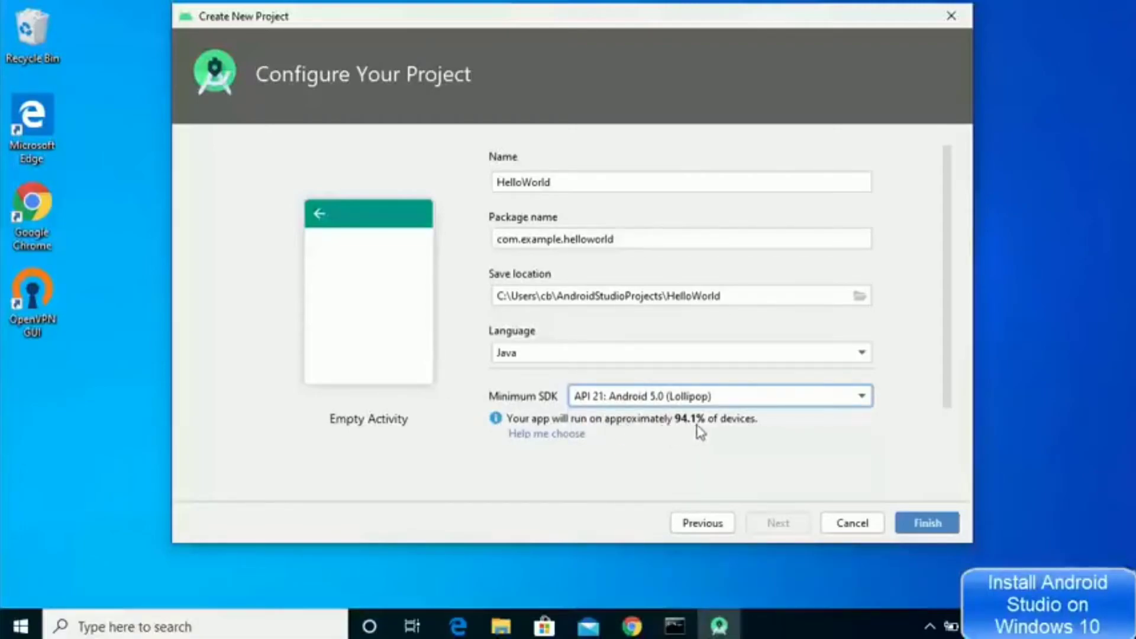
# - Set the project's minimum SDK to API 16: Android 4.1 (Jelly Bean) and create the project
pyautogui.click(737, 398)
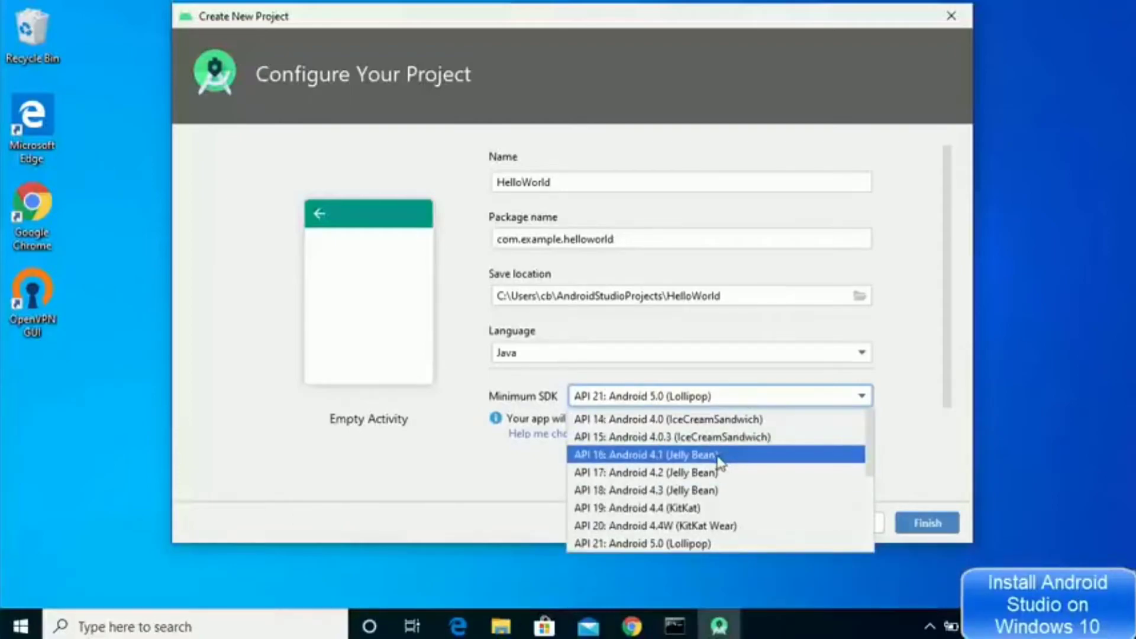
pyautogui.click(631, 457)
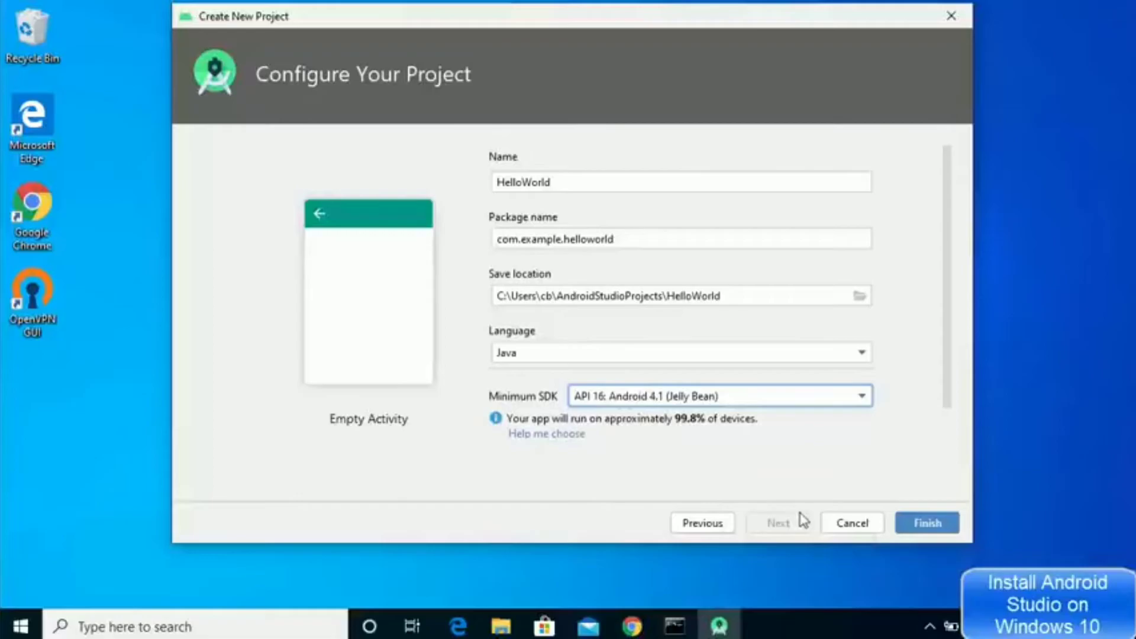
pyautogui.click(927, 531)
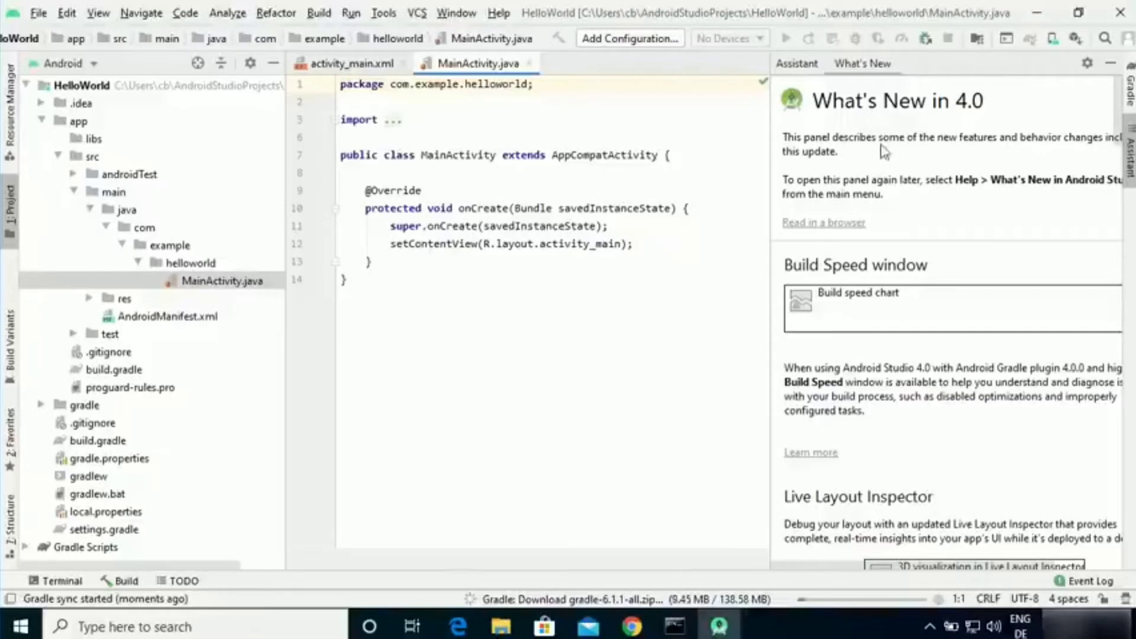
# - Hide the What's New panel and bring up the activity_main.xml layout file in the editor
pyautogui.click(1110, 63)
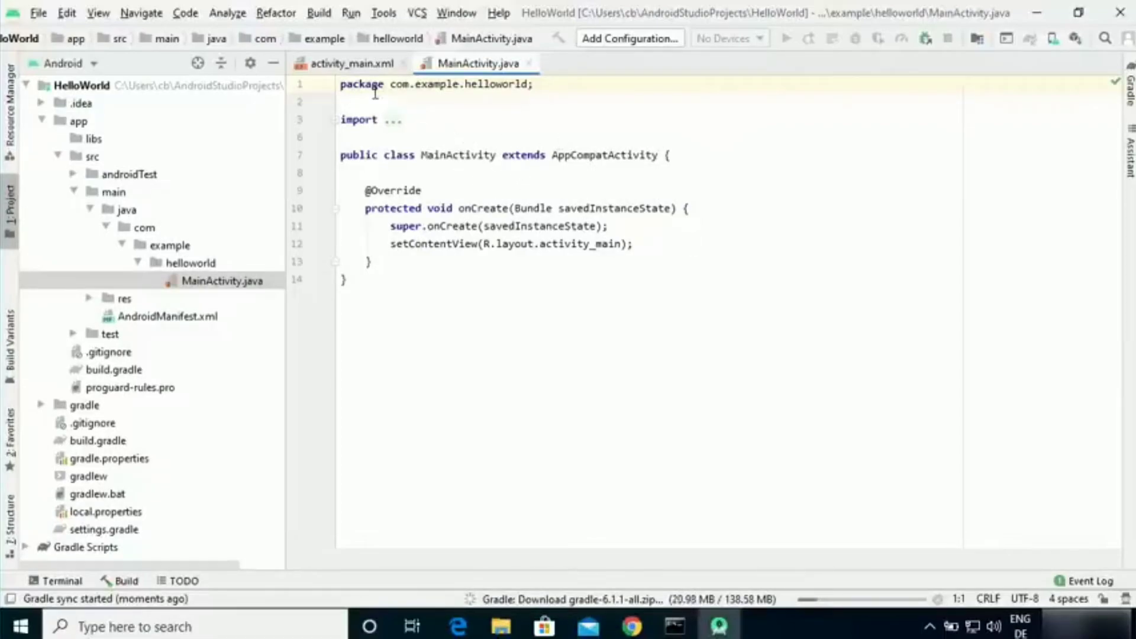
pyautogui.click(343, 64)
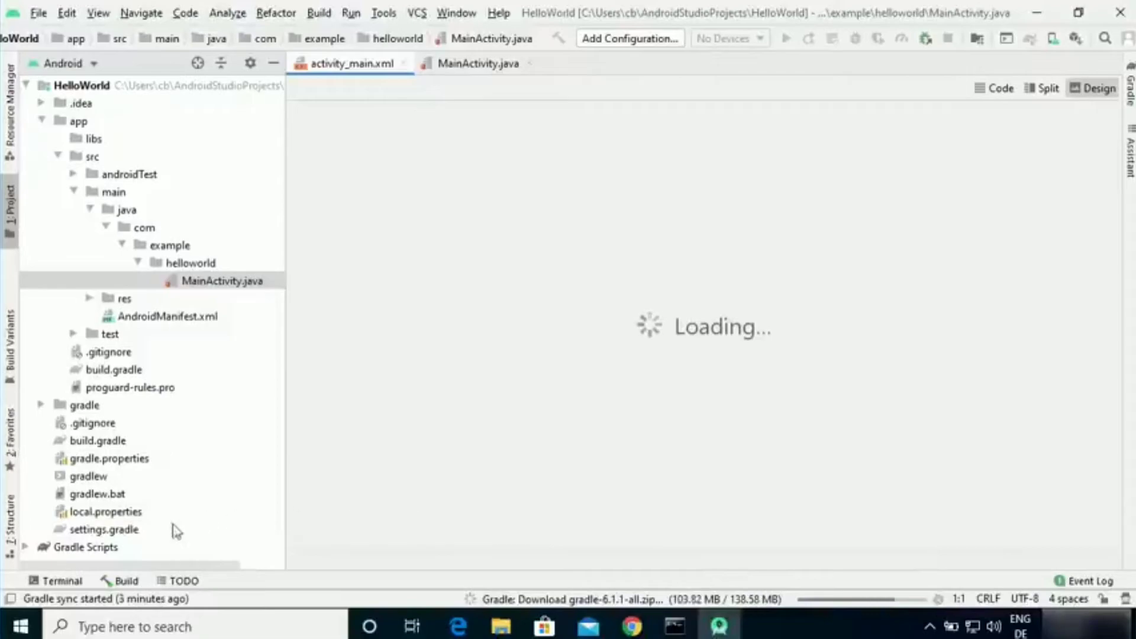
# - Look at the project's terminal and check the Gradle sync's build output
pyautogui.click(60, 582)
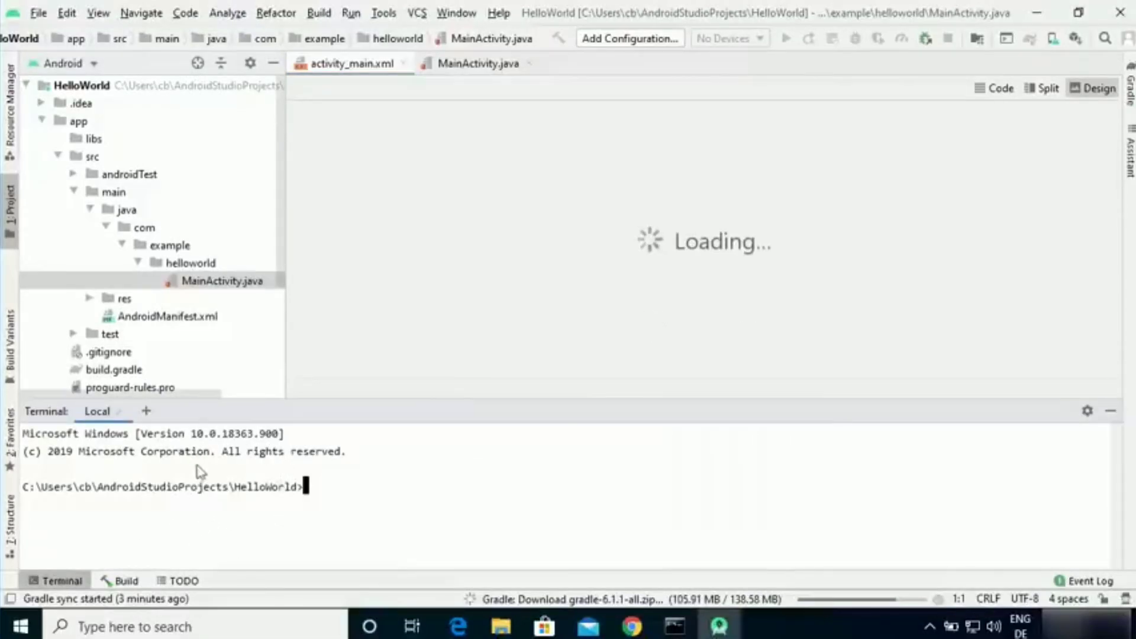
pyautogui.click(126, 582)
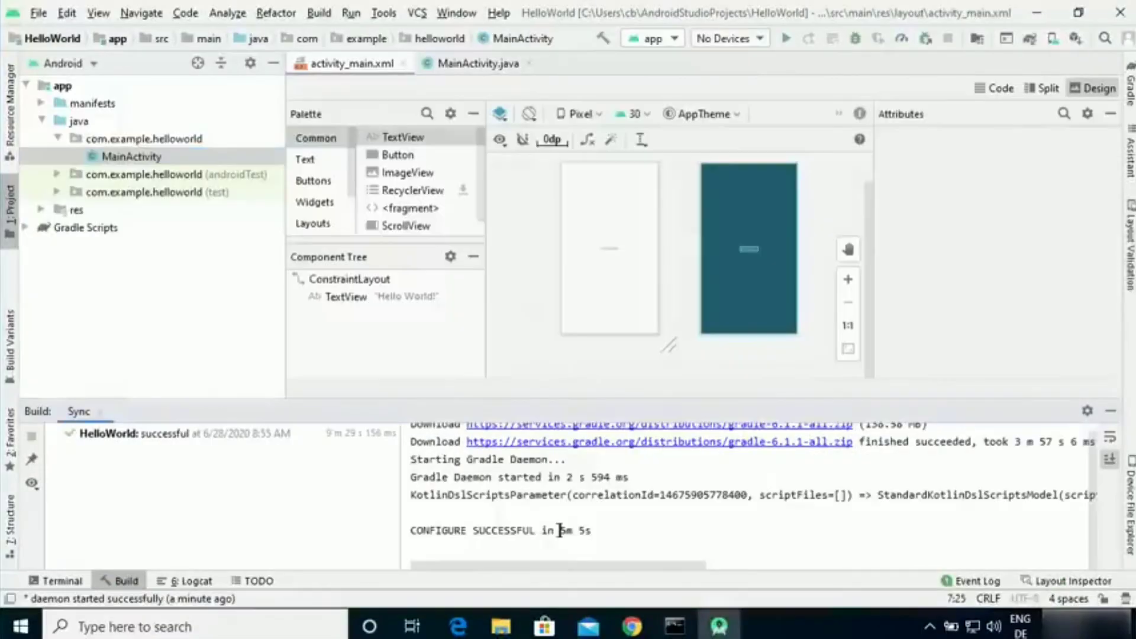
pyautogui.click(560, 530)
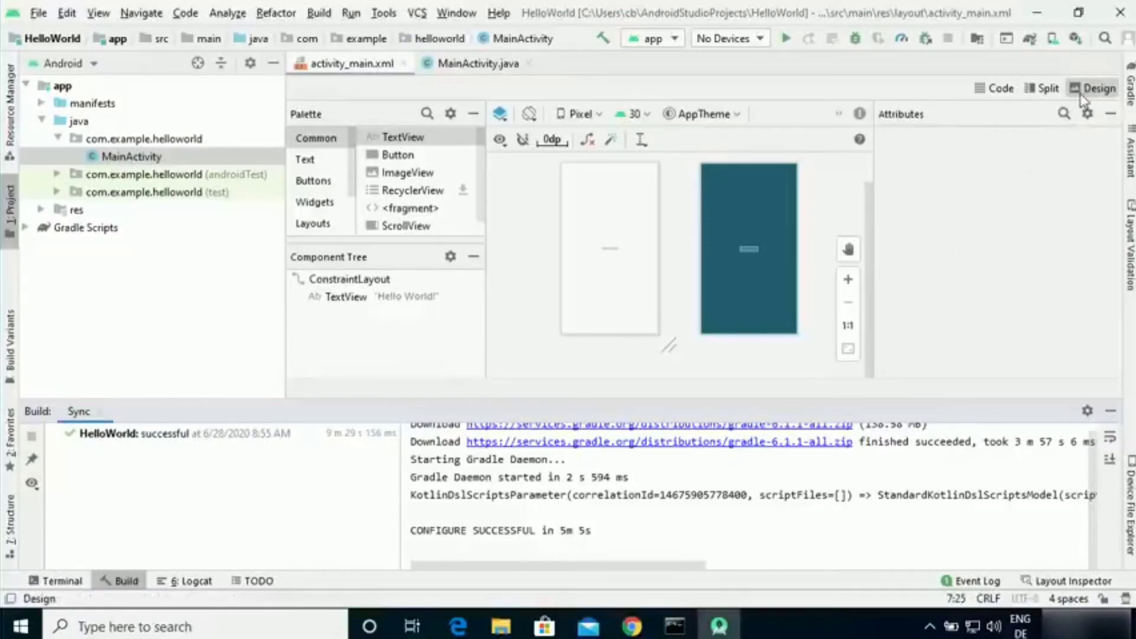
# - View the activity_main.xml layout in Split, Code and Design modes and enlarge the Hello World design preview
pyautogui.click(1036, 94)
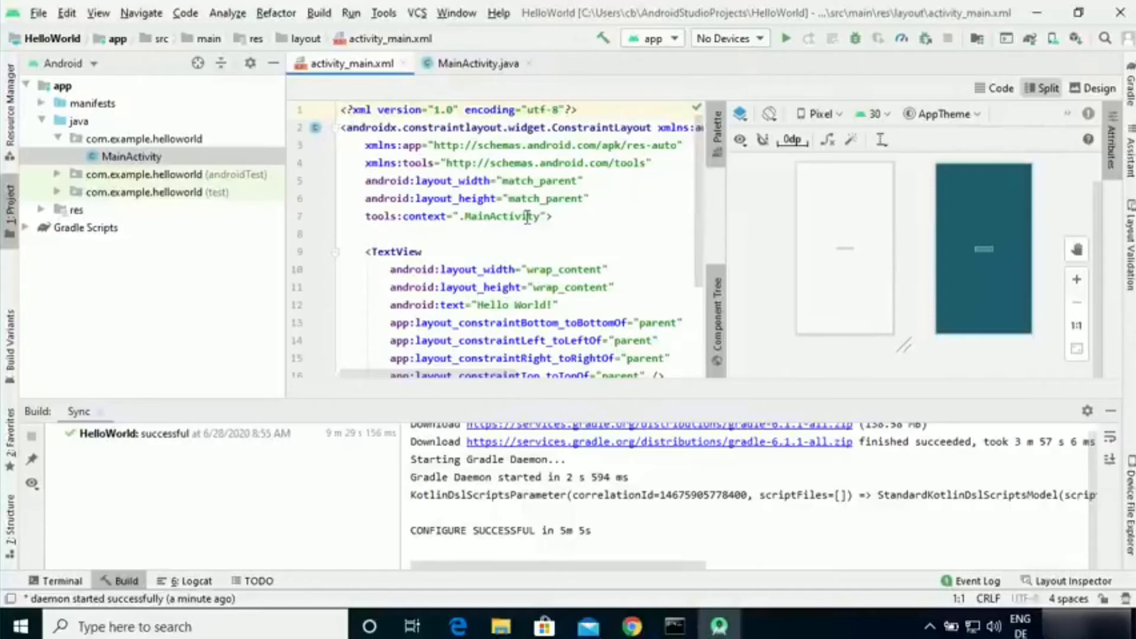
pyautogui.click(989, 91)
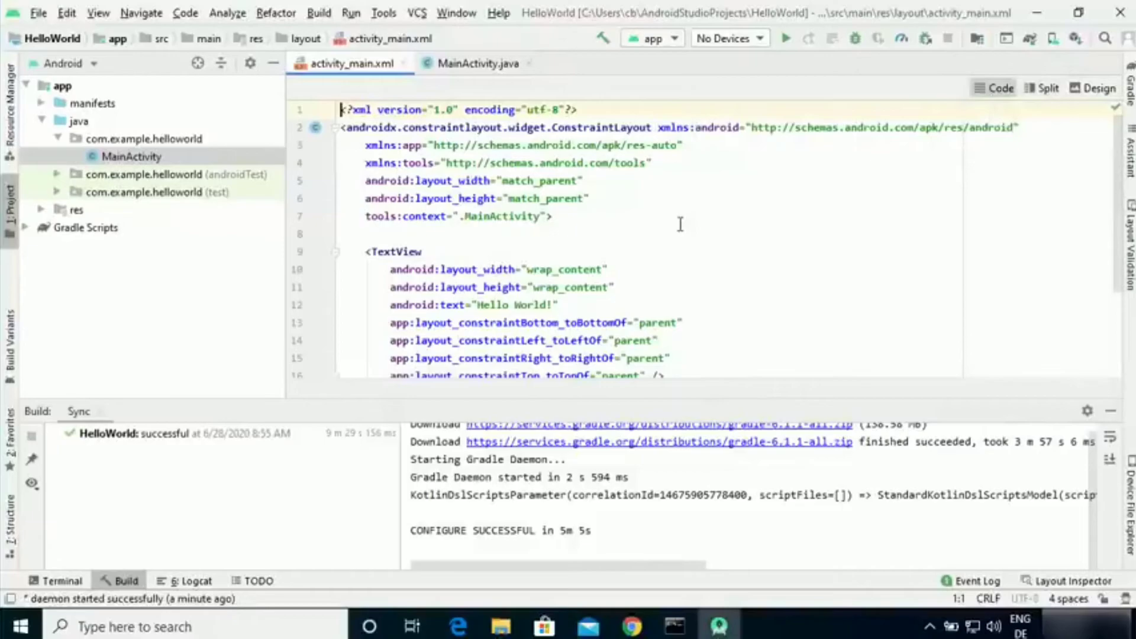
pyautogui.click(1076, 90)
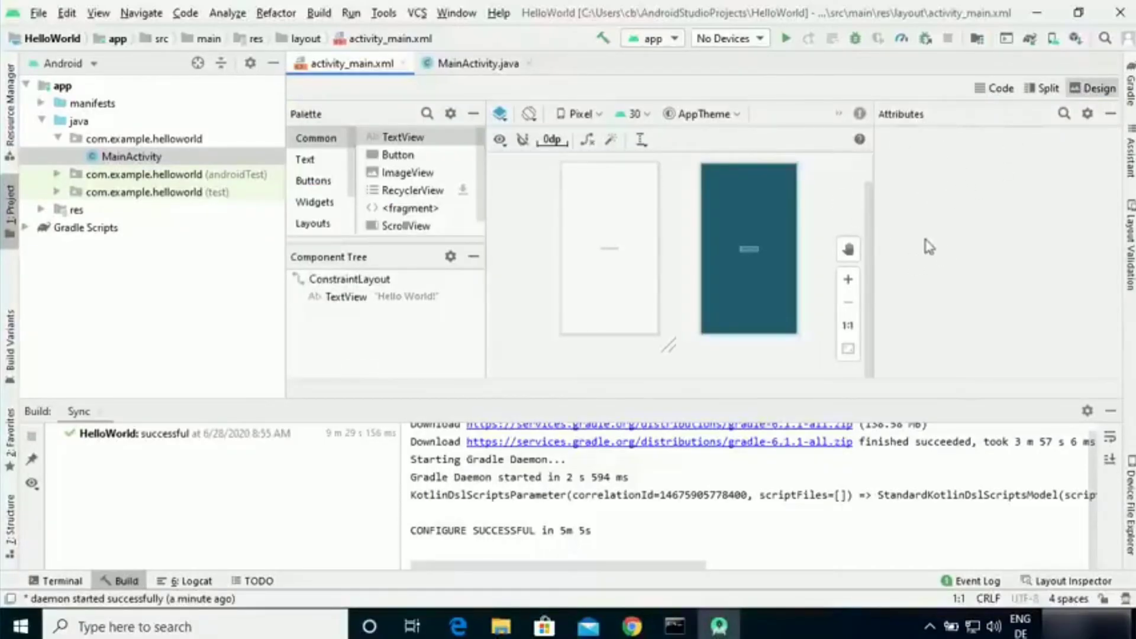
pyautogui.moveTo(846, 285)
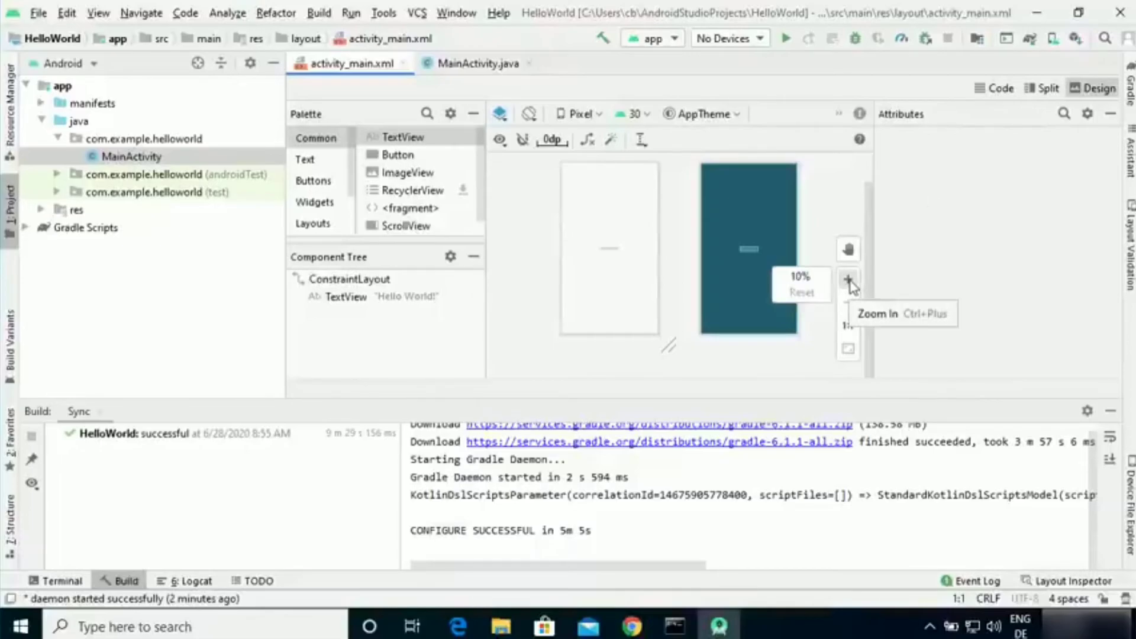
pyautogui.click(848, 280)
pyautogui.click(848, 279)
pyautogui.click(848, 280)
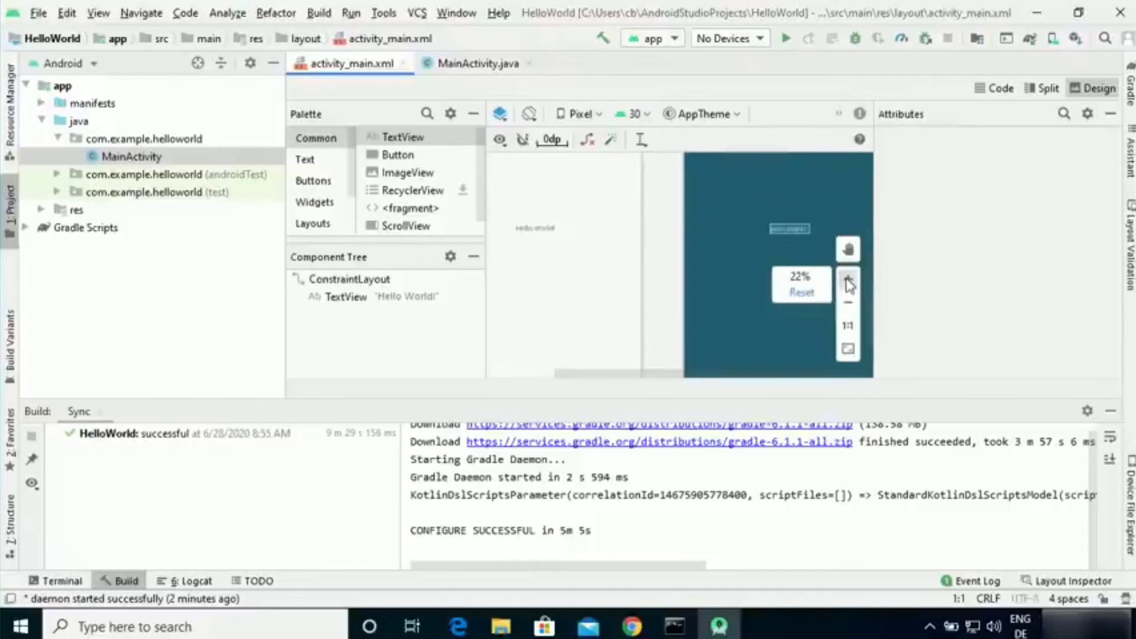
pyautogui.click(847, 280)
pyautogui.click(846, 279)
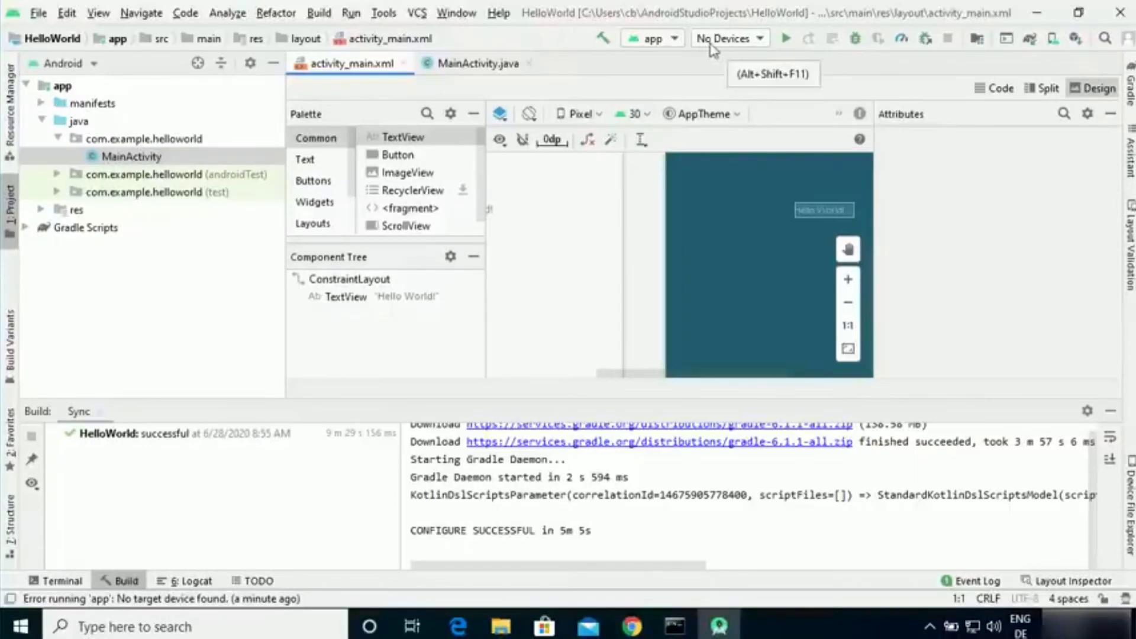
# - Try to run the app and open the AVD Manager from the target device choices
pyautogui.click(790, 42)
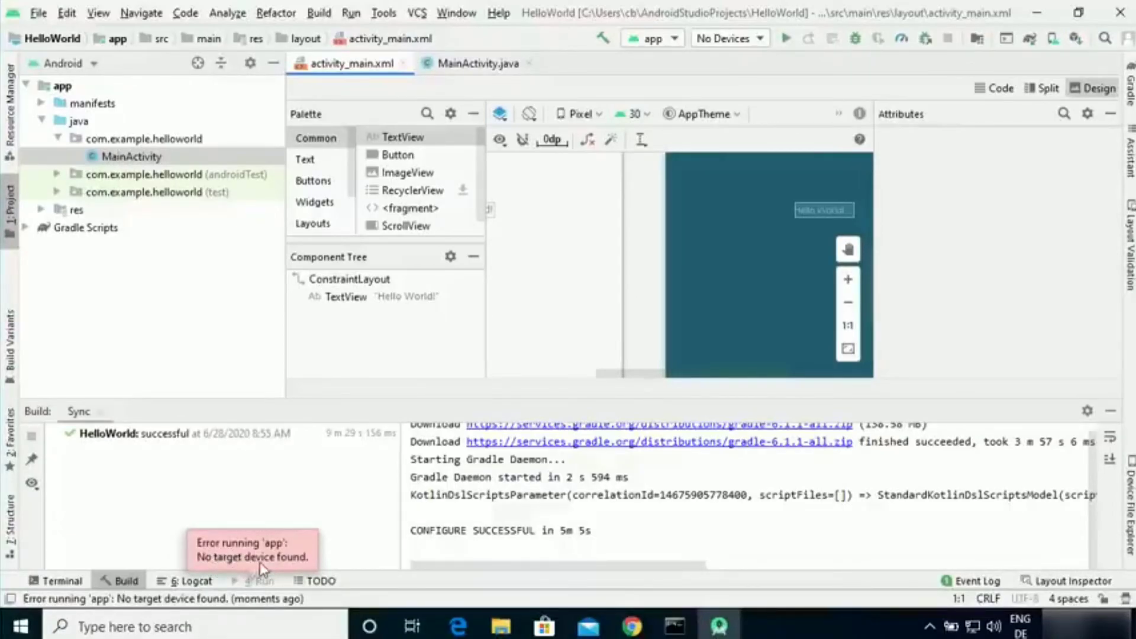
pyautogui.click(715, 43)
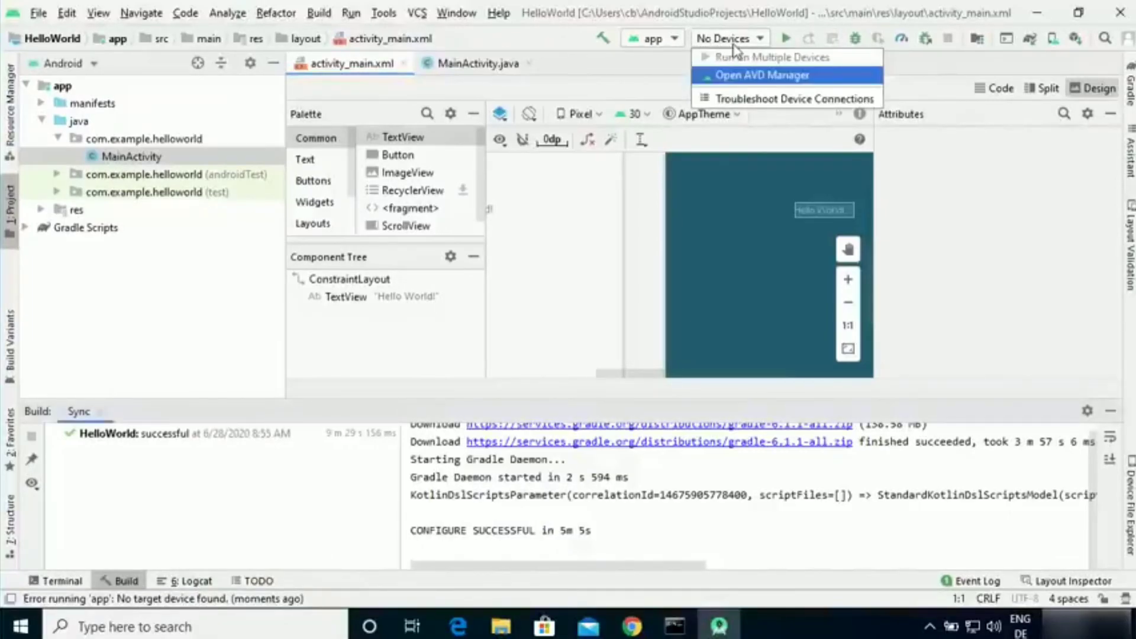
pyautogui.click(757, 77)
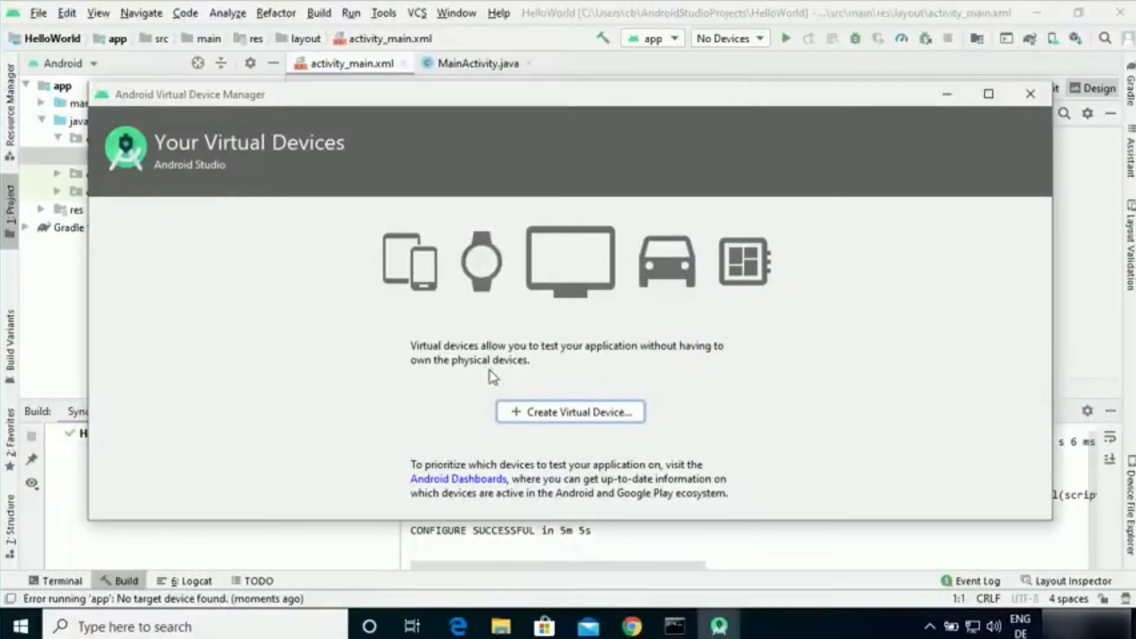
# - Start creating a virtual device and choose the Pixel 3 phone as its hardware definition
pyautogui.click(539, 414)
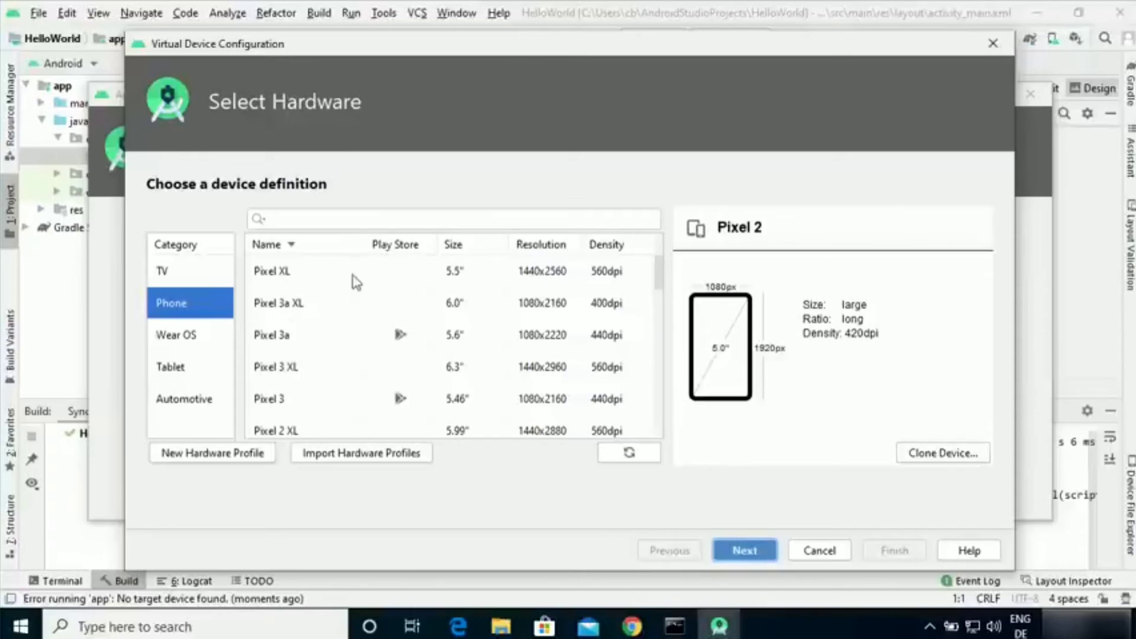
pyautogui.click(397, 272)
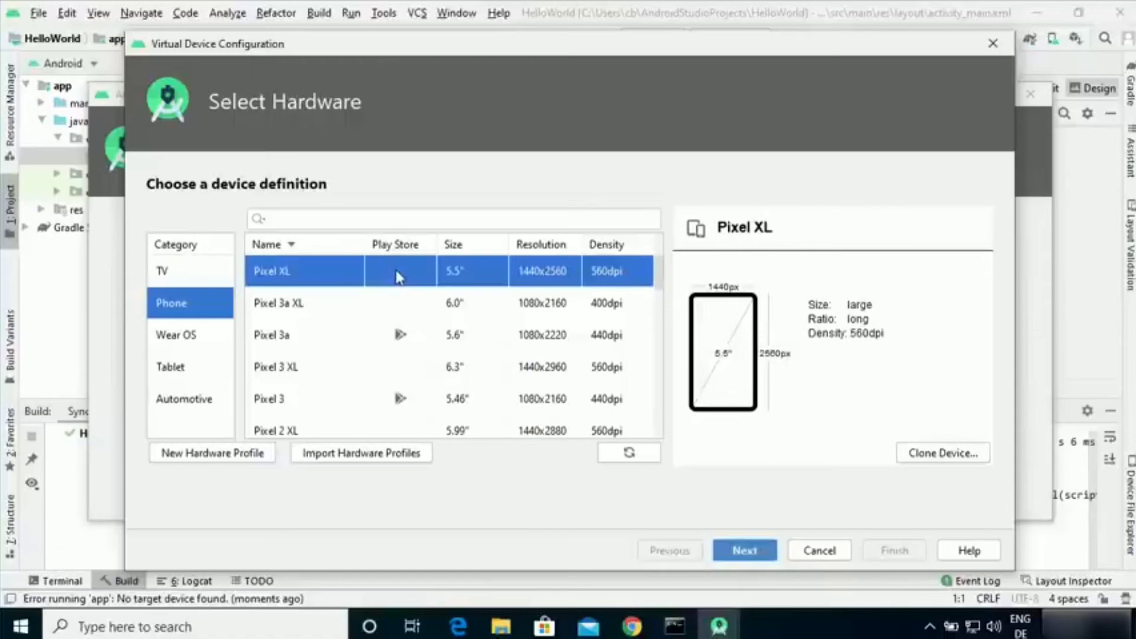
pyautogui.click(290, 397)
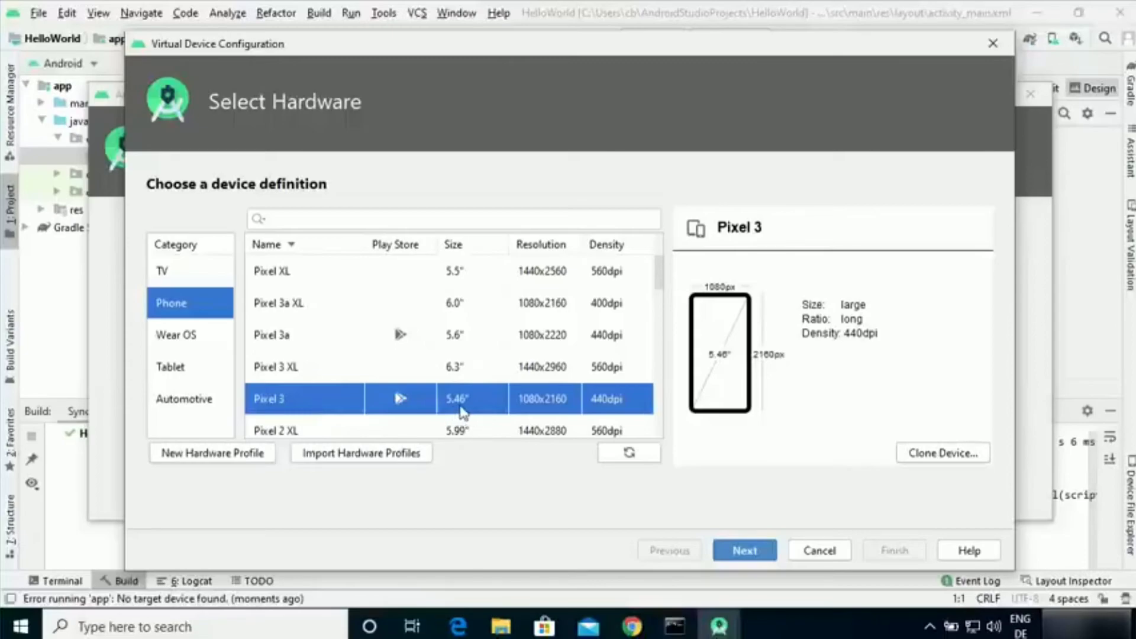
pyautogui.click(746, 551)
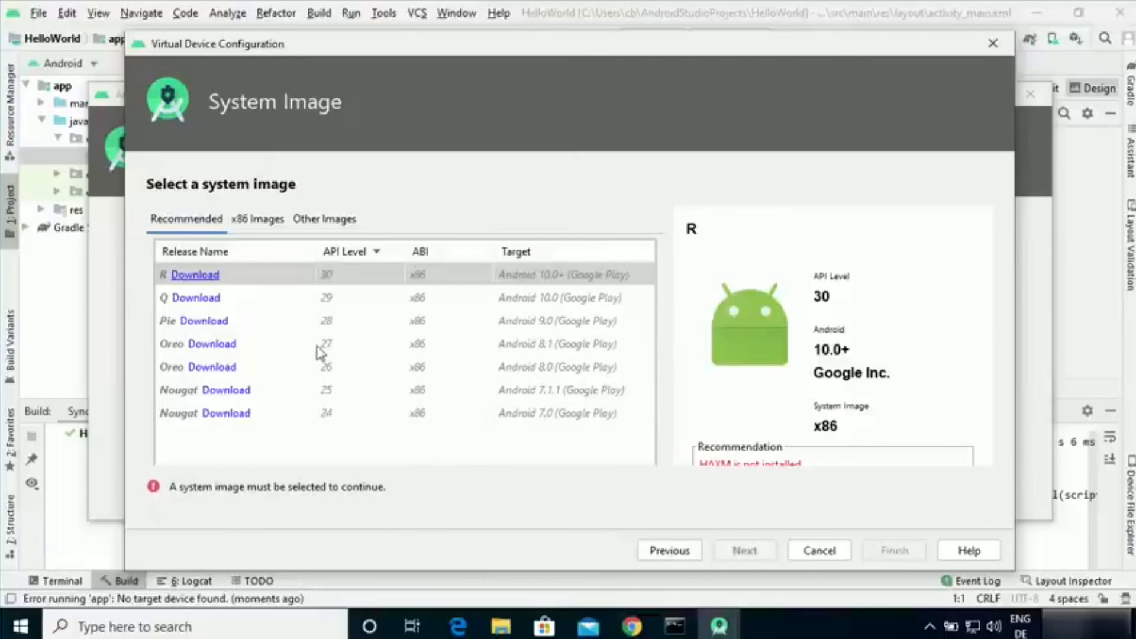
# - Download the Oreo API 27 x86 system image (Android 8.1, Google Play), accepting the SDK license, and complete its installation
pyautogui.click(218, 347)
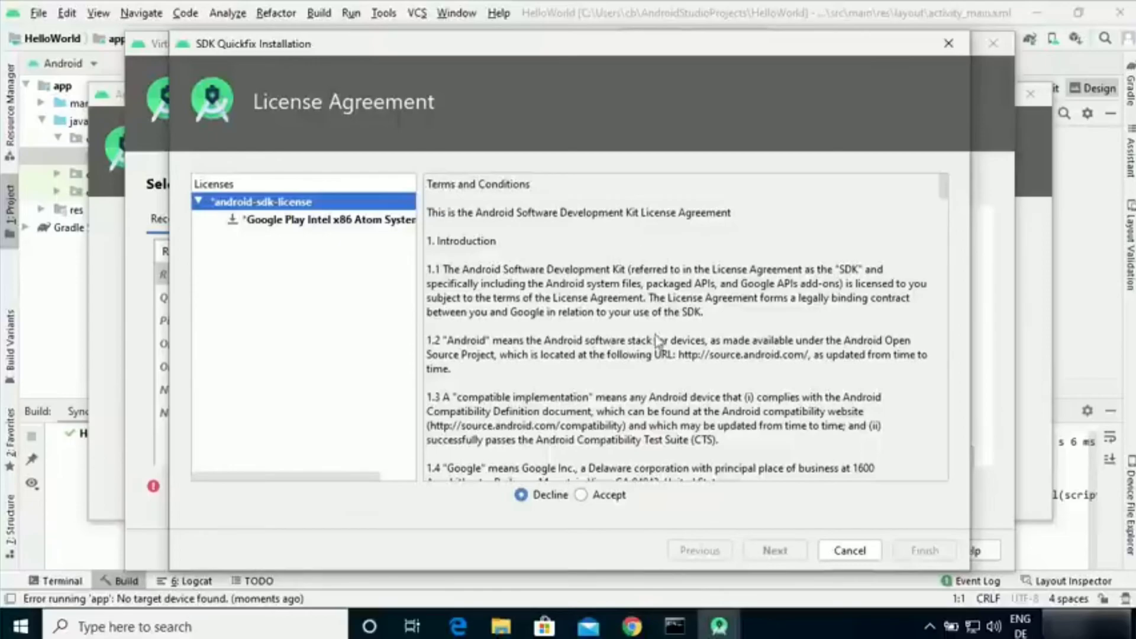
pyautogui.click(581, 496)
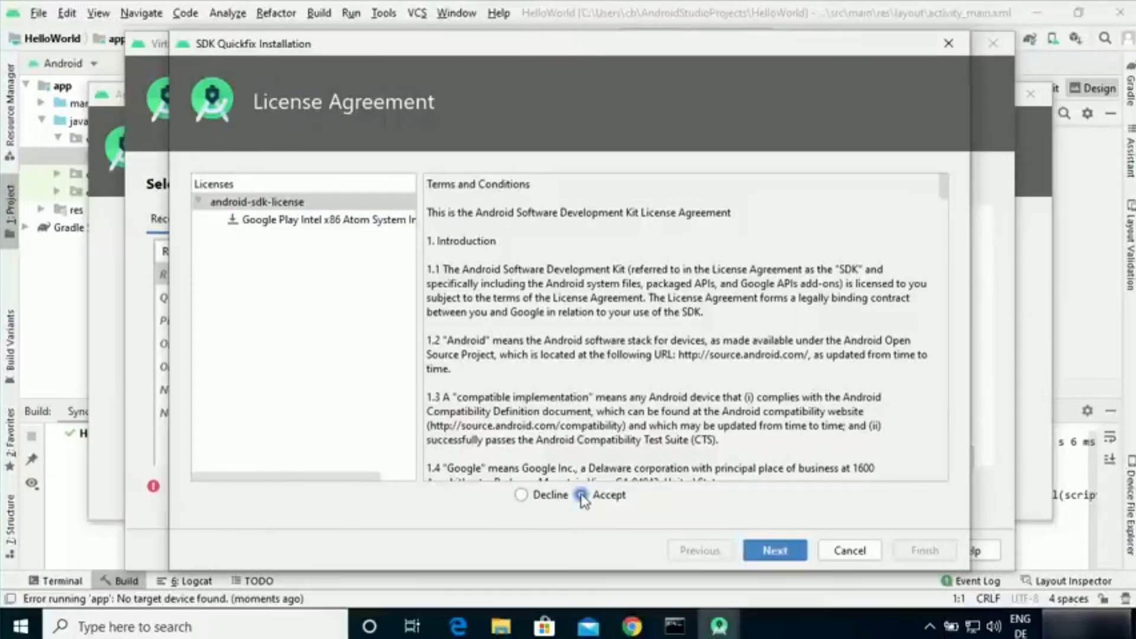
pyautogui.click(772, 550)
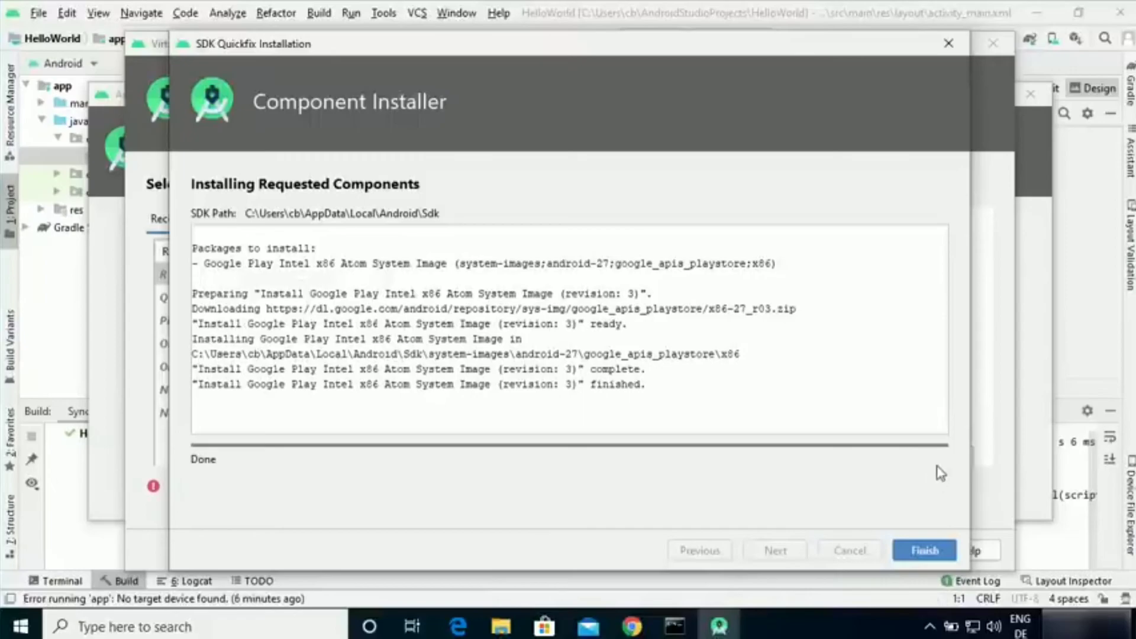
pyautogui.click(925, 551)
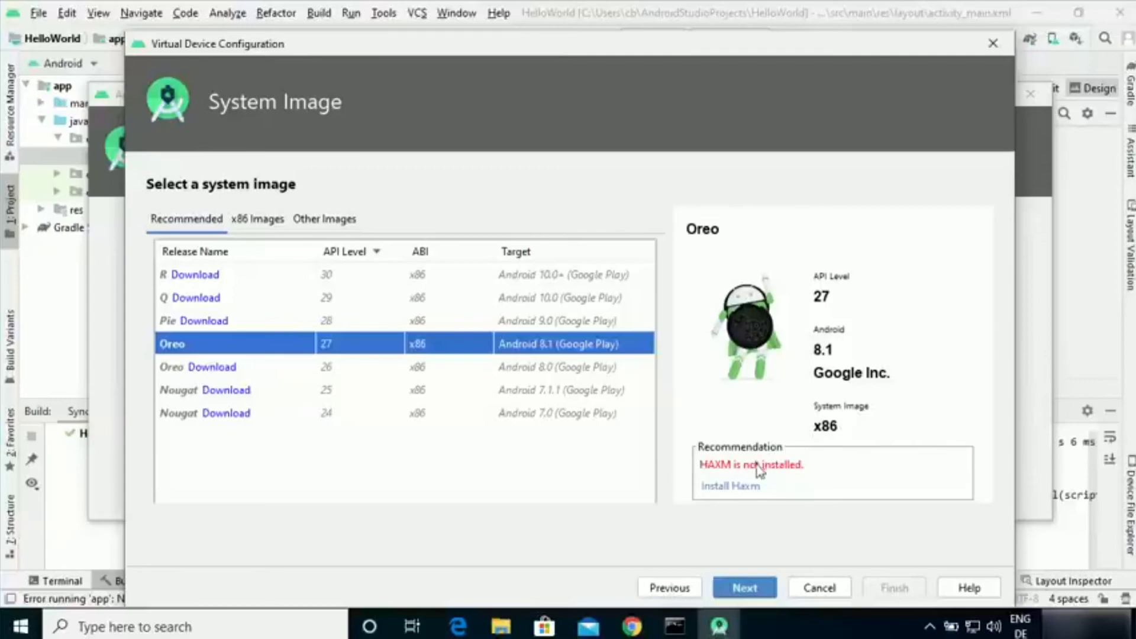
# - Install Intel HAXM with the recommended RAM allocation of 4,096 MiB, allowing the installer to make system changes
pyautogui.click(723, 489)
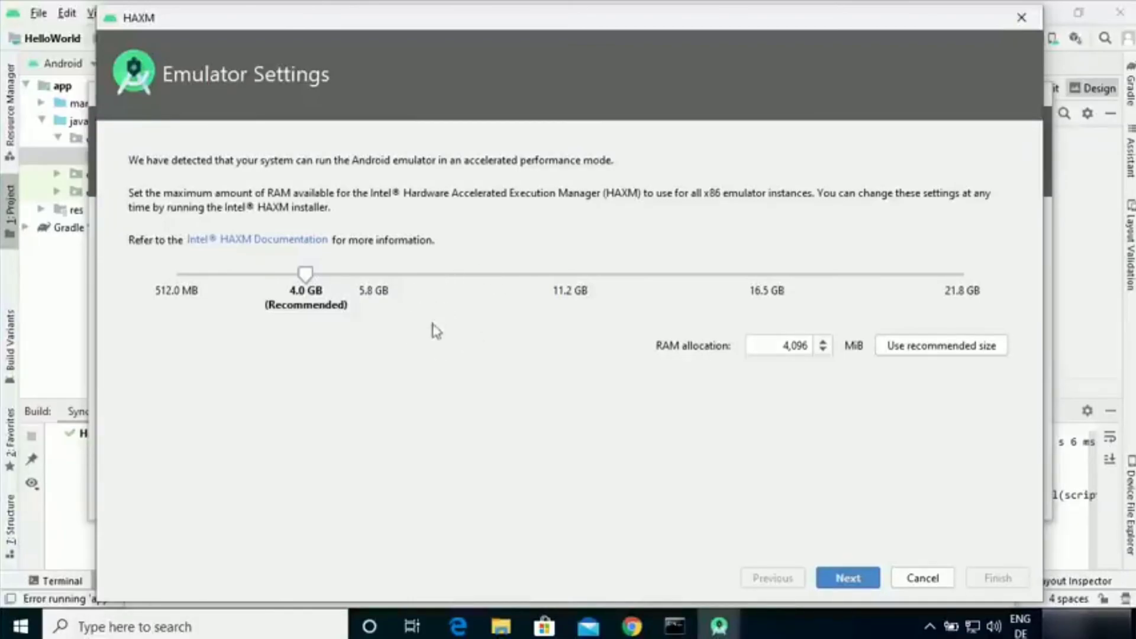
pyautogui.click(832, 579)
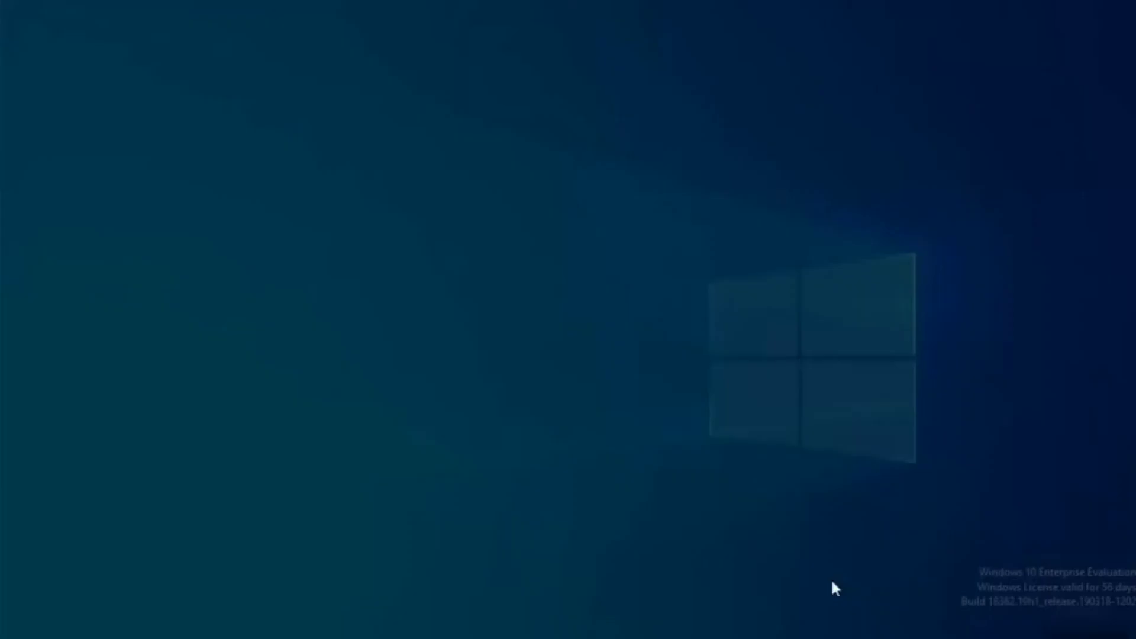
pyautogui.click(508, 426)
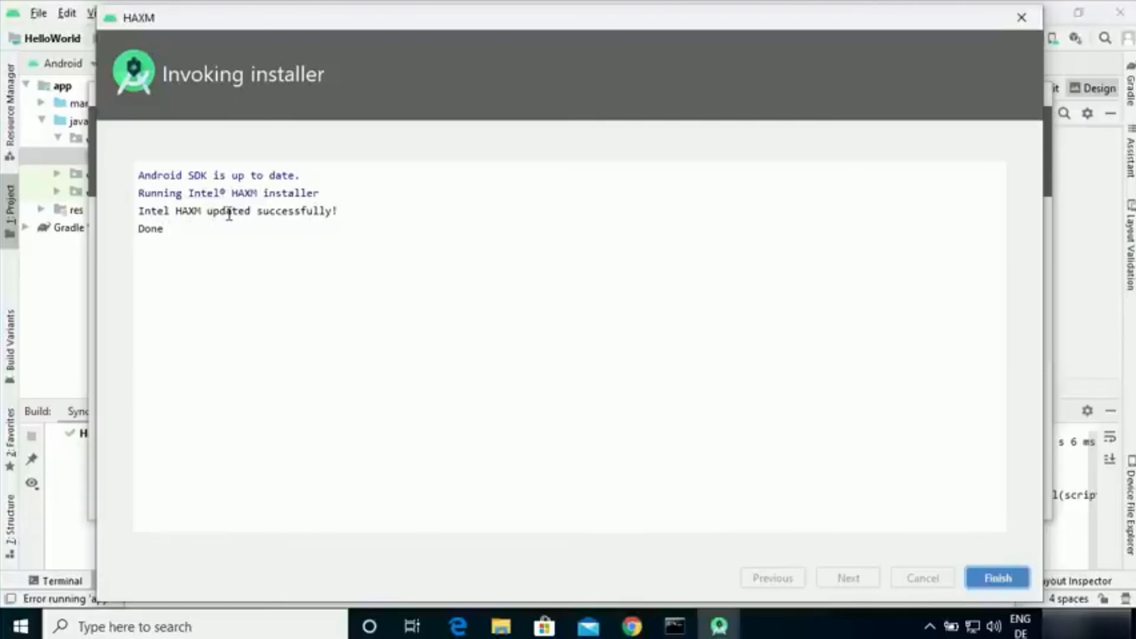
pyautogui.click(998, 579)
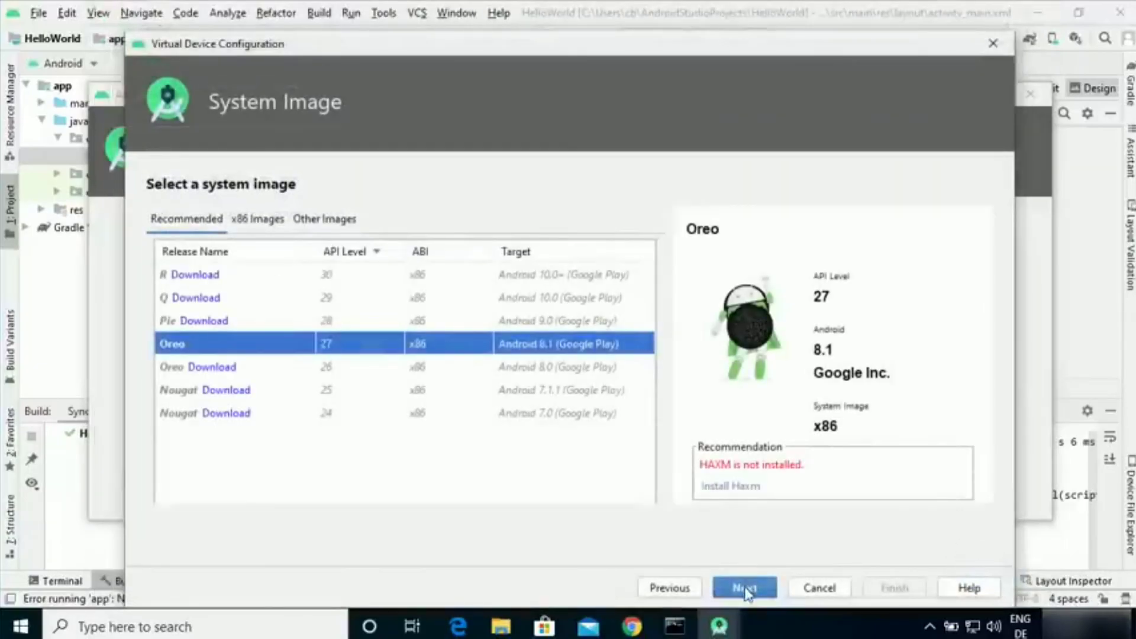
# - Finish the Pixel 3 API 27 virtual device with portrait startup orientation and close the virtual device manager
pyautogui.click(745, 589)
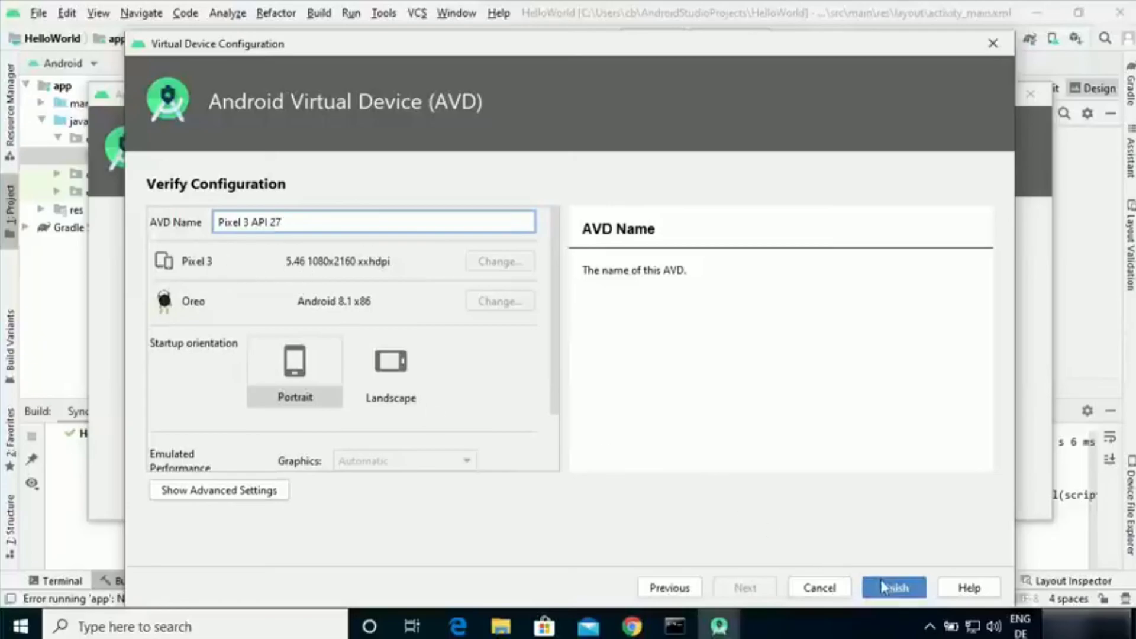
pyautogui.click(889, 592)
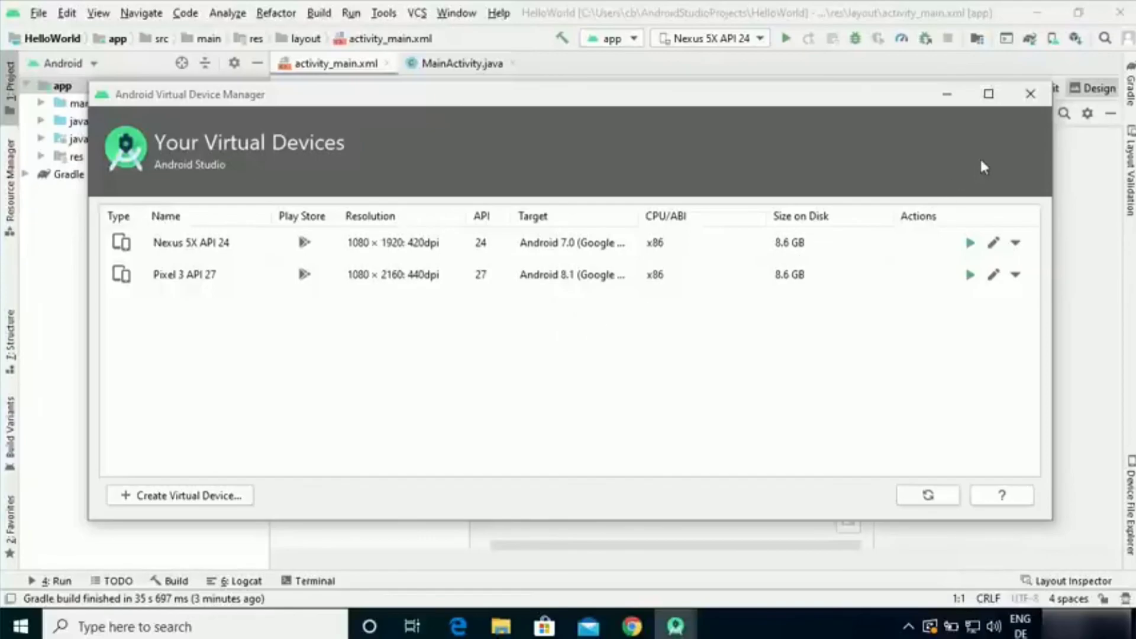
pyautogui.click(1035, 94)
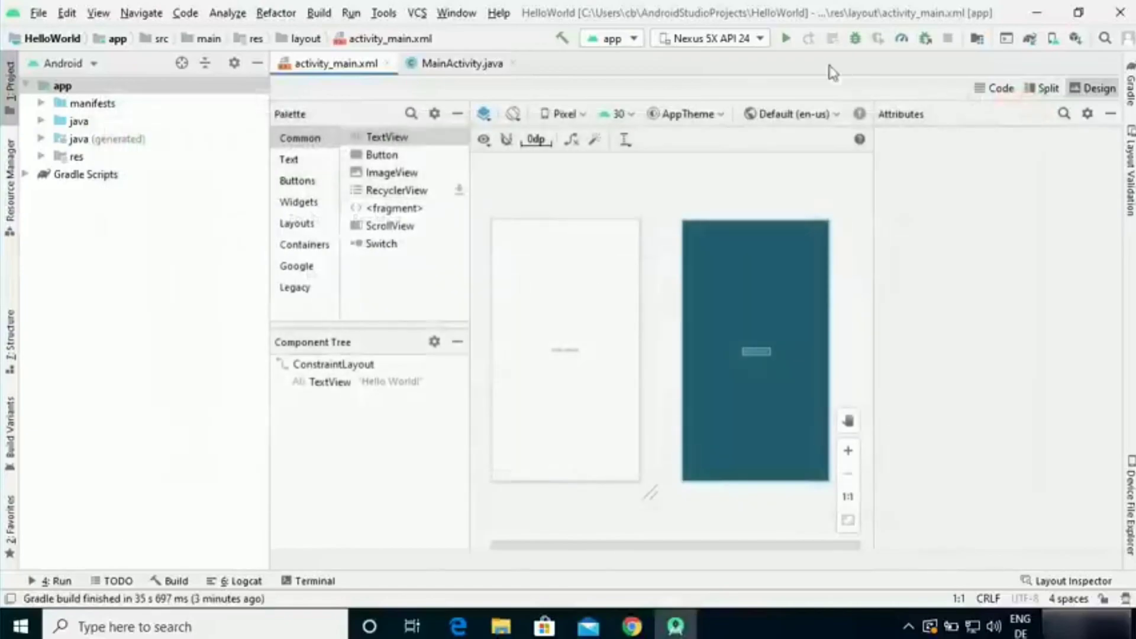
# - Select the Nexus 5X API 24 virtual device as the target for running the app
pyautogui.click(723, 44)
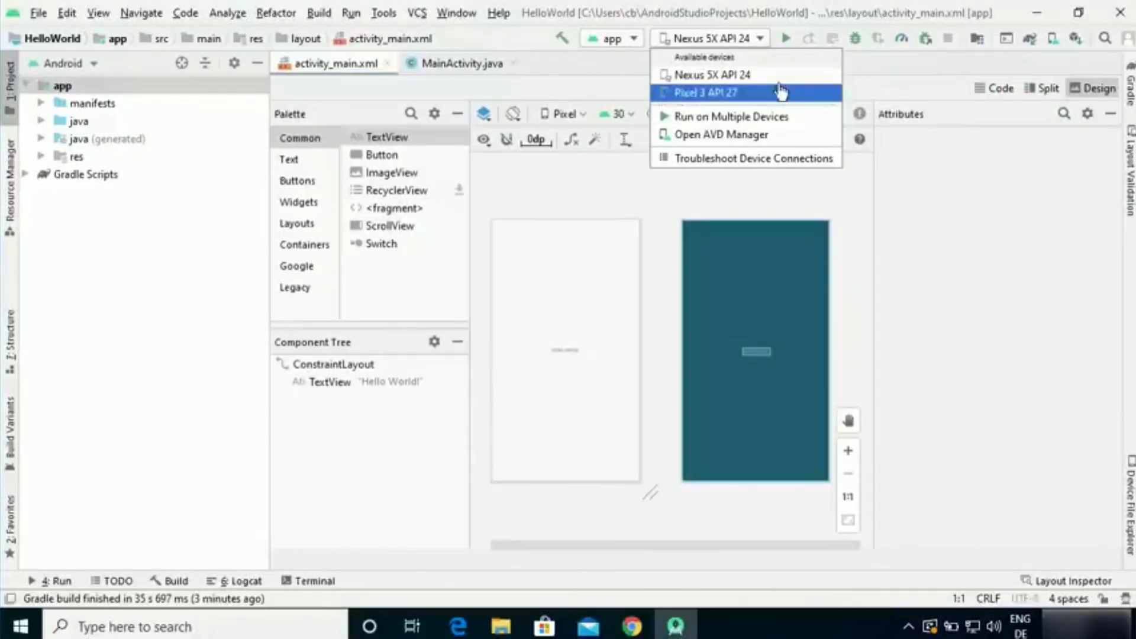
pyautogui.click(730, 76)
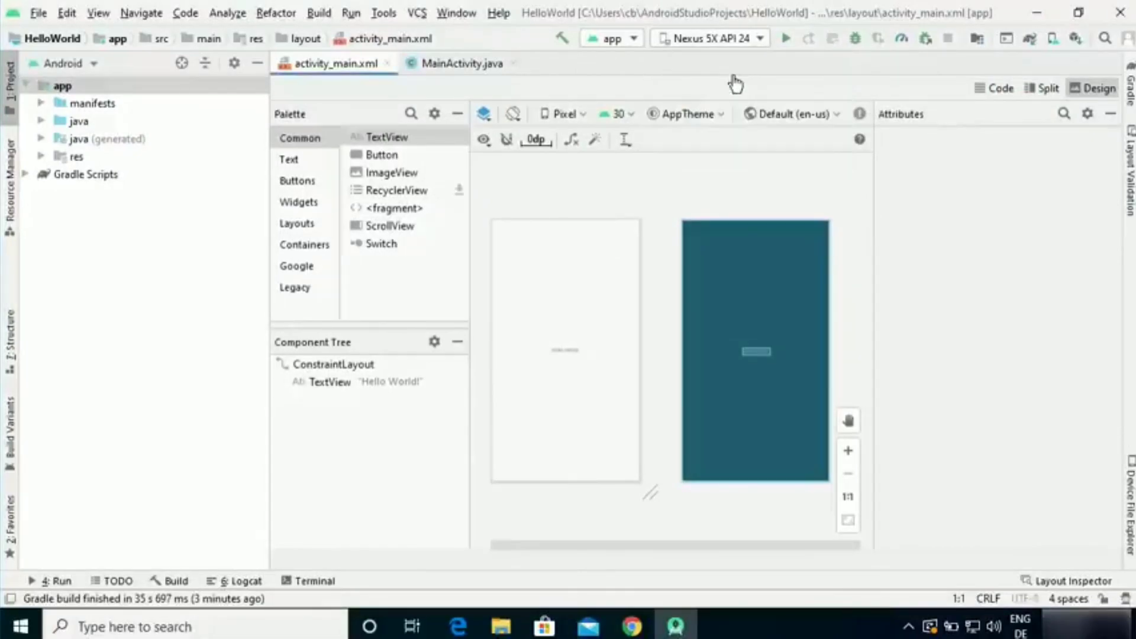